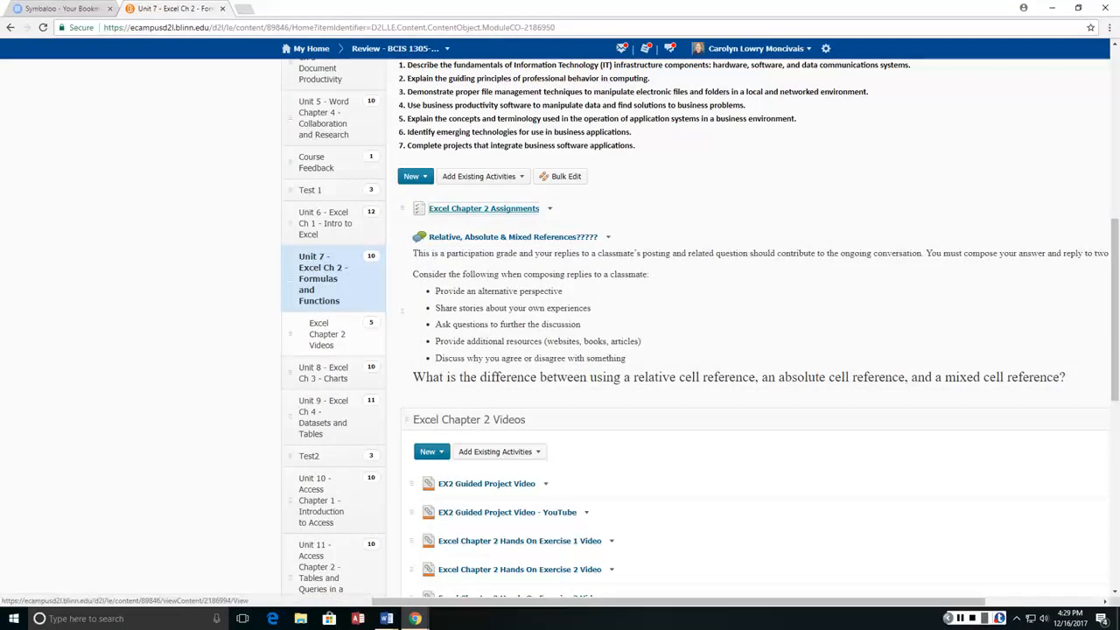
Step: Scroll the Excel Chapter 2 assignments list and open the Excel Chapter 2 Guided Project
scroll(350, 446, "down", 5)
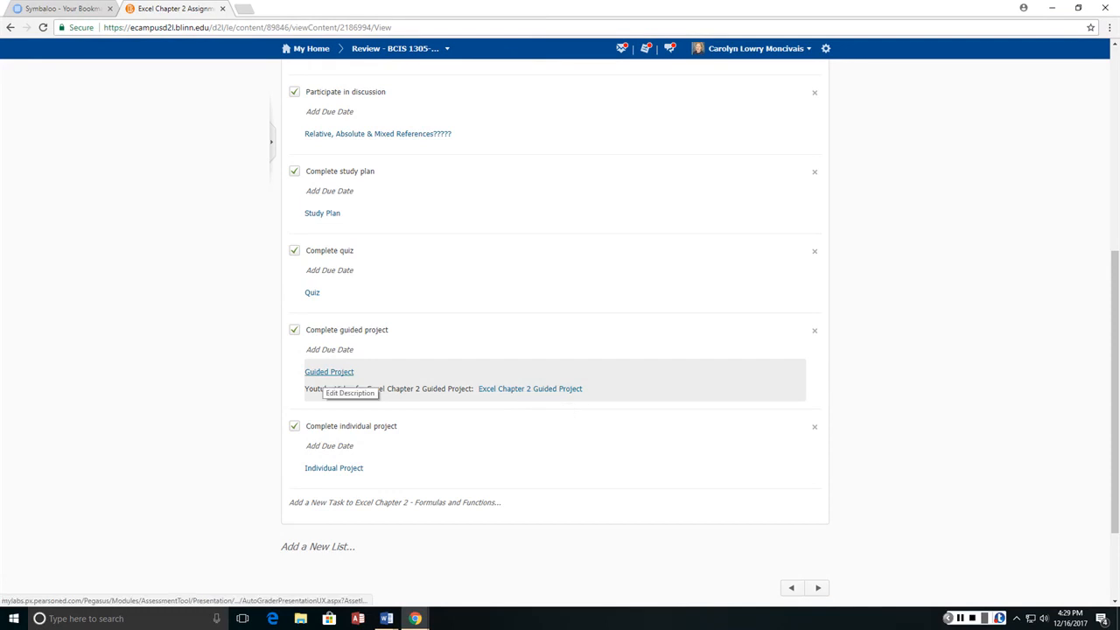
left_click(328, 372)
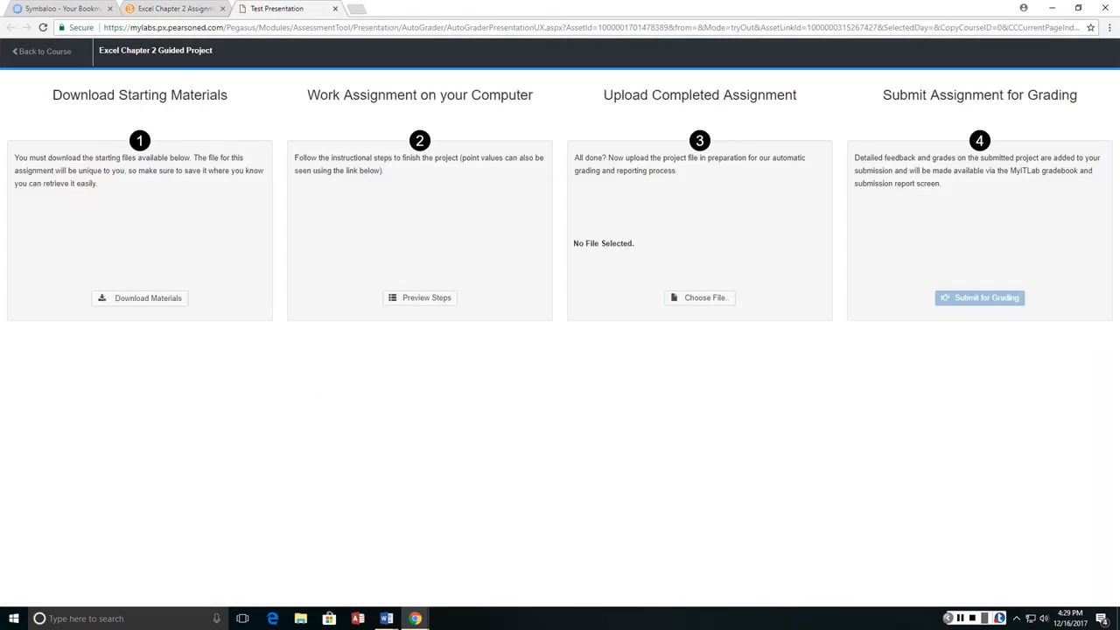
Step: Download all guided project starting files (instructions .docx and grader .xlsx), then close Chrome
left_click(140, 297)
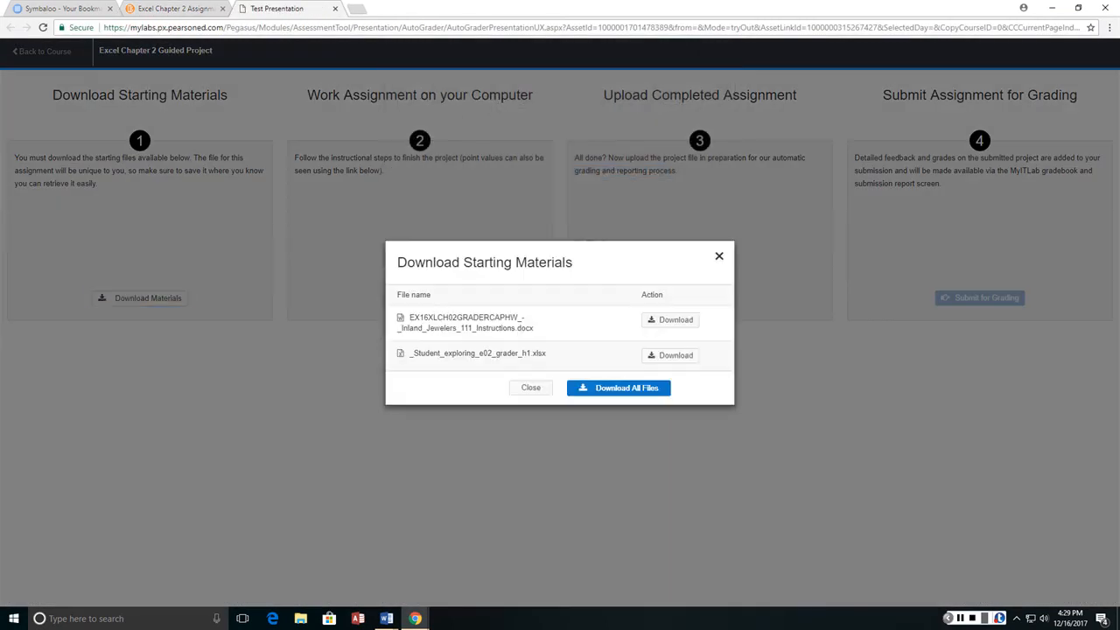
left_click(670, 355)
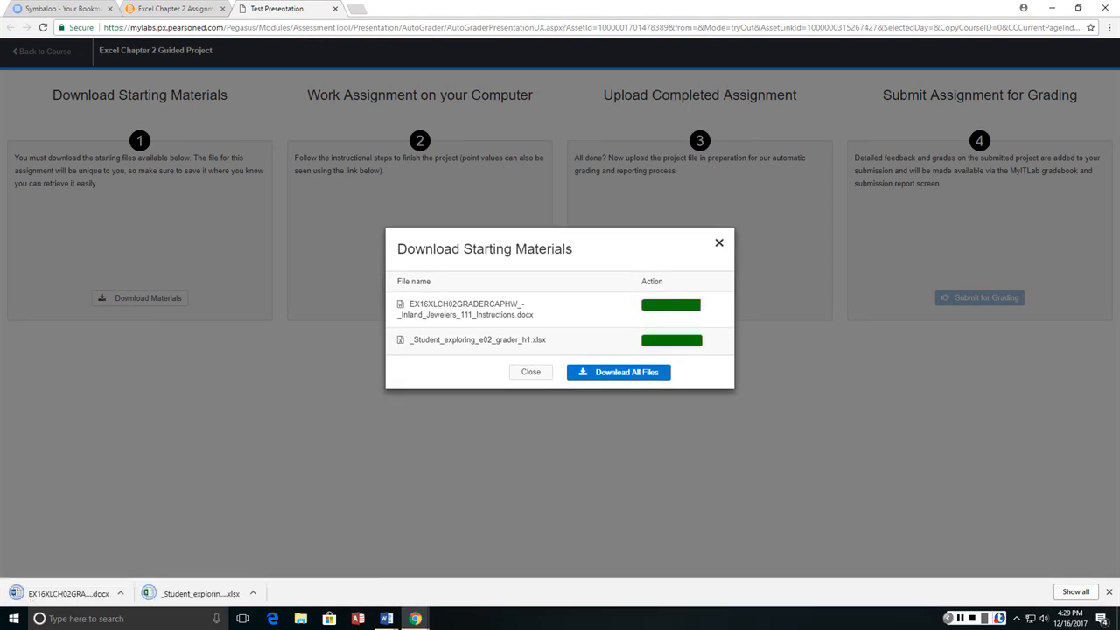
left_click(719, 243)
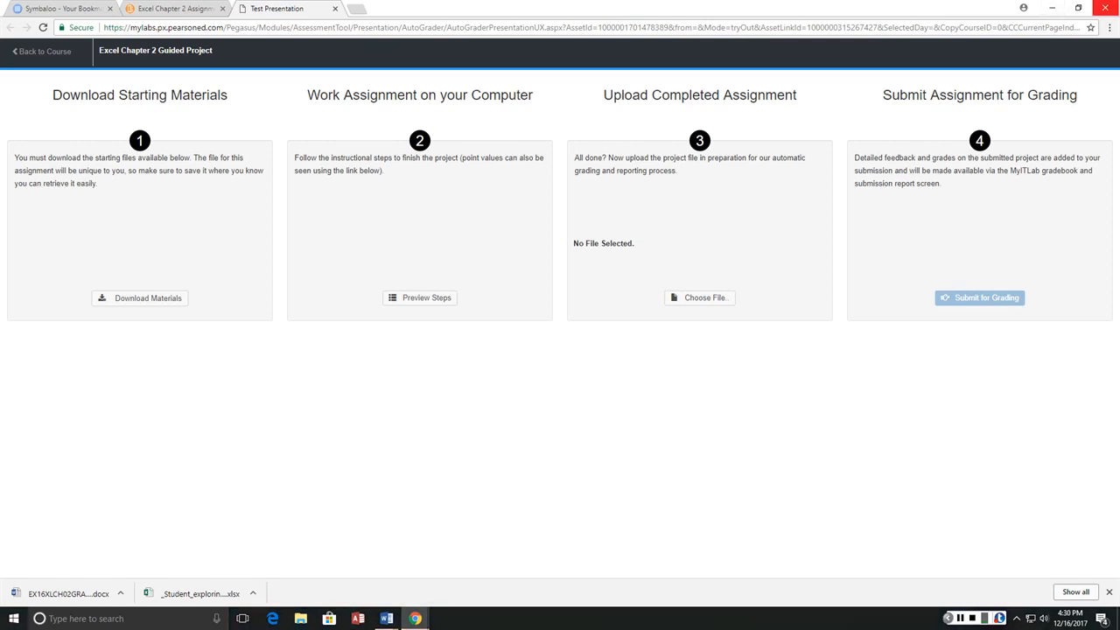
left_click(1105, 8)
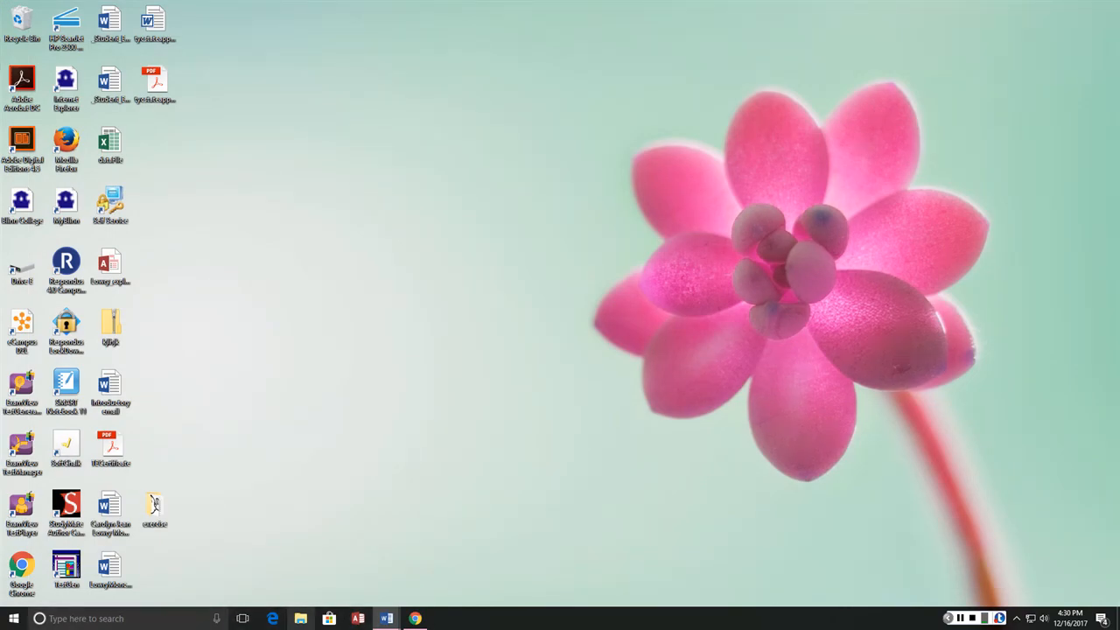
Step: Sort Downloads newest first and open _Student_exploring_e02_grader_h1 (1) in Excel
left_click(300, 619)
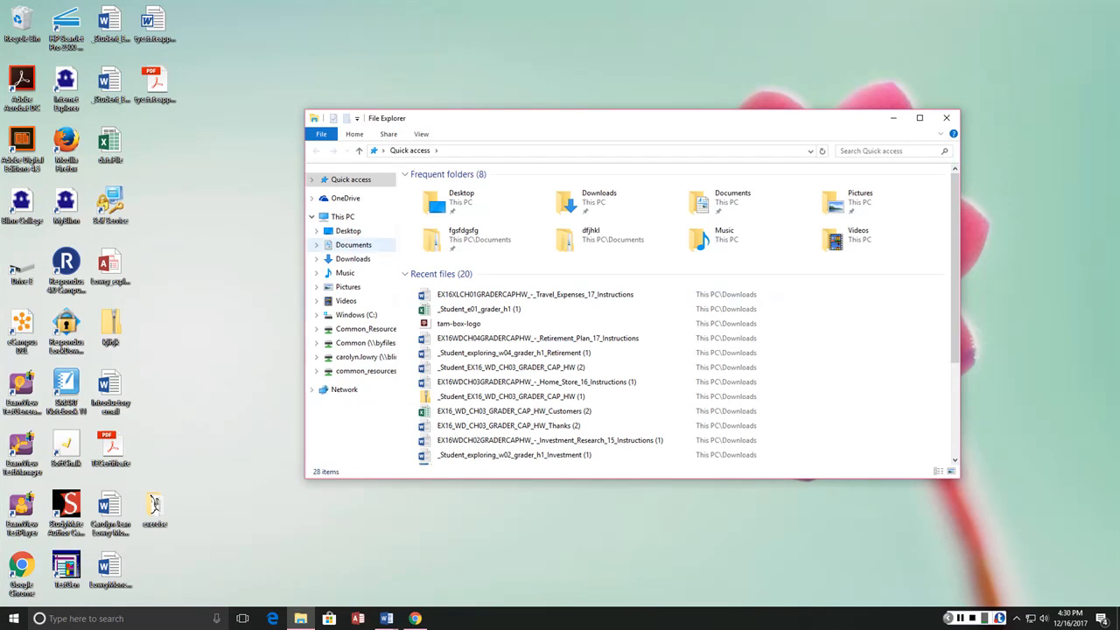
left_click(352, 258)
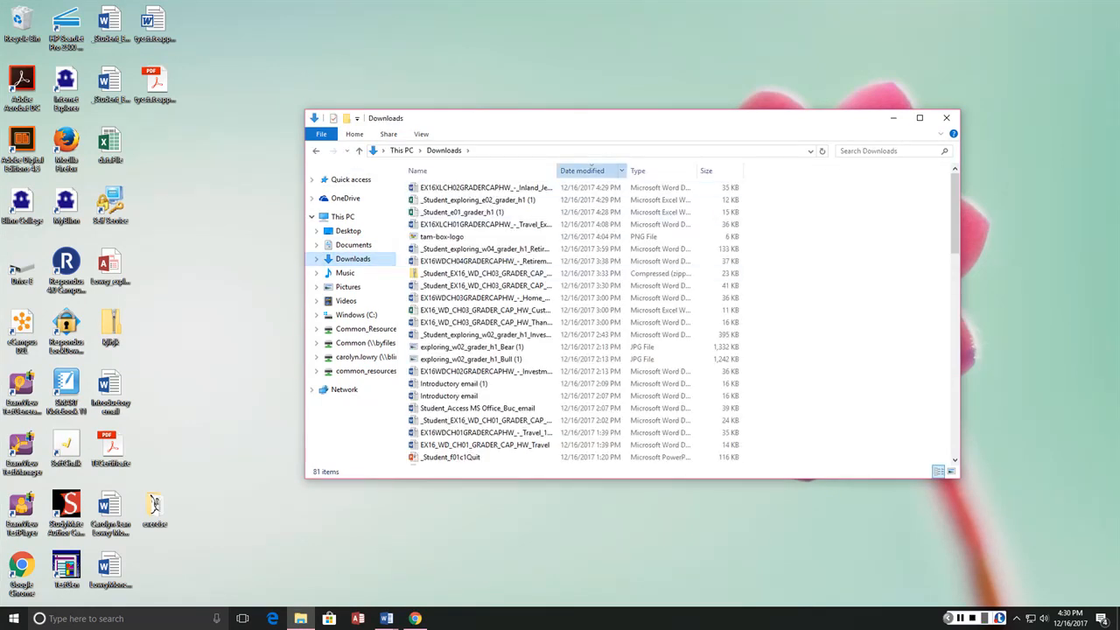
left_click(582, 171)
left_click(582, 171)
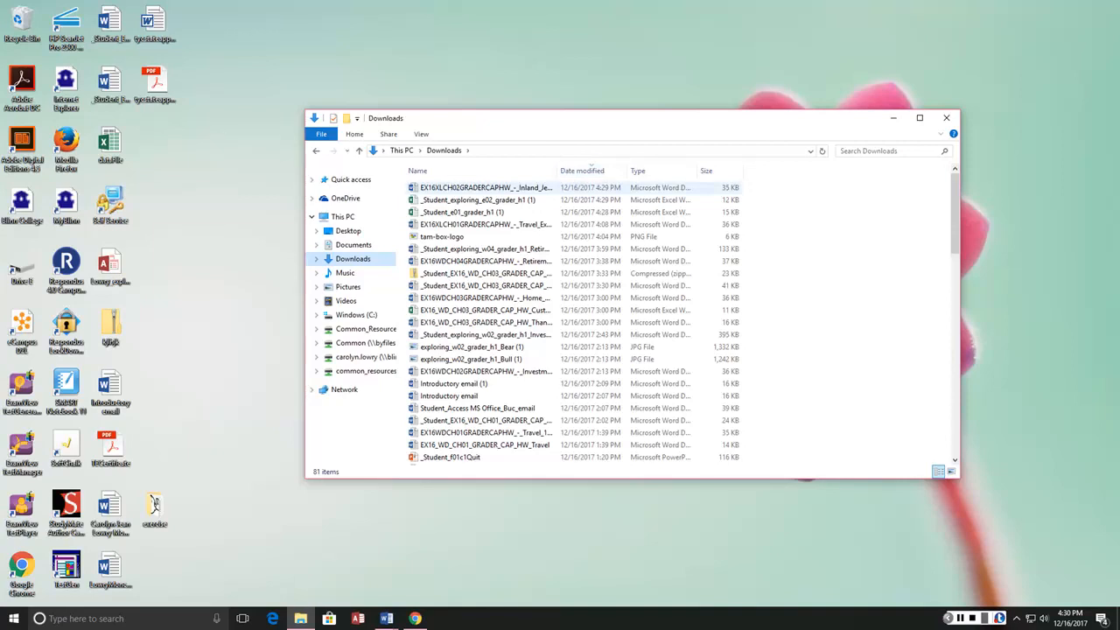
double_click(447, 200)
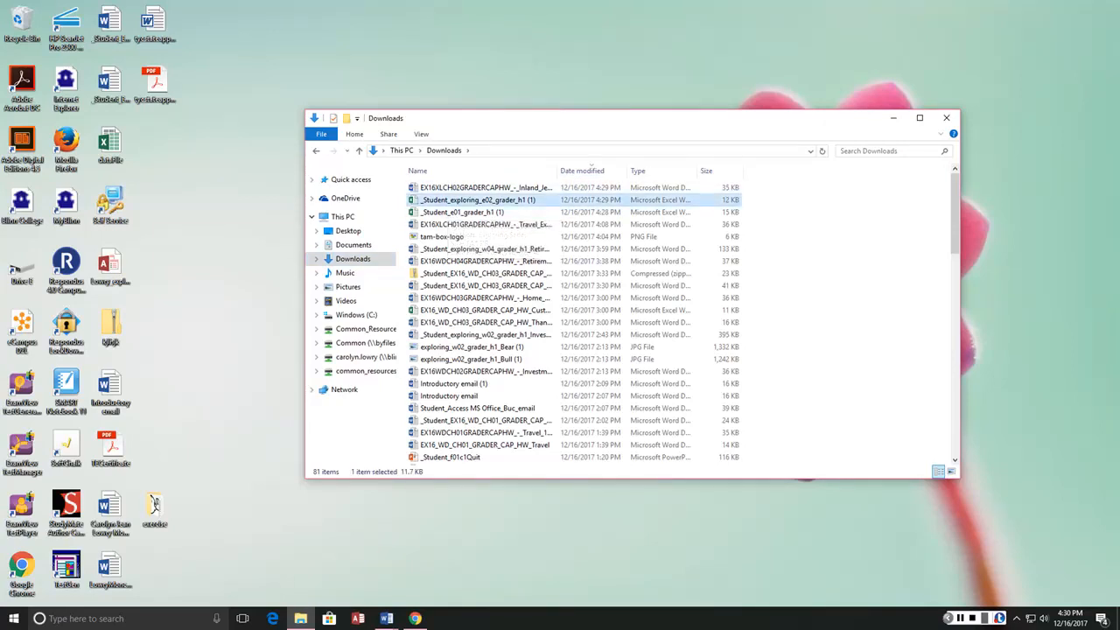
double_click(447, 188)
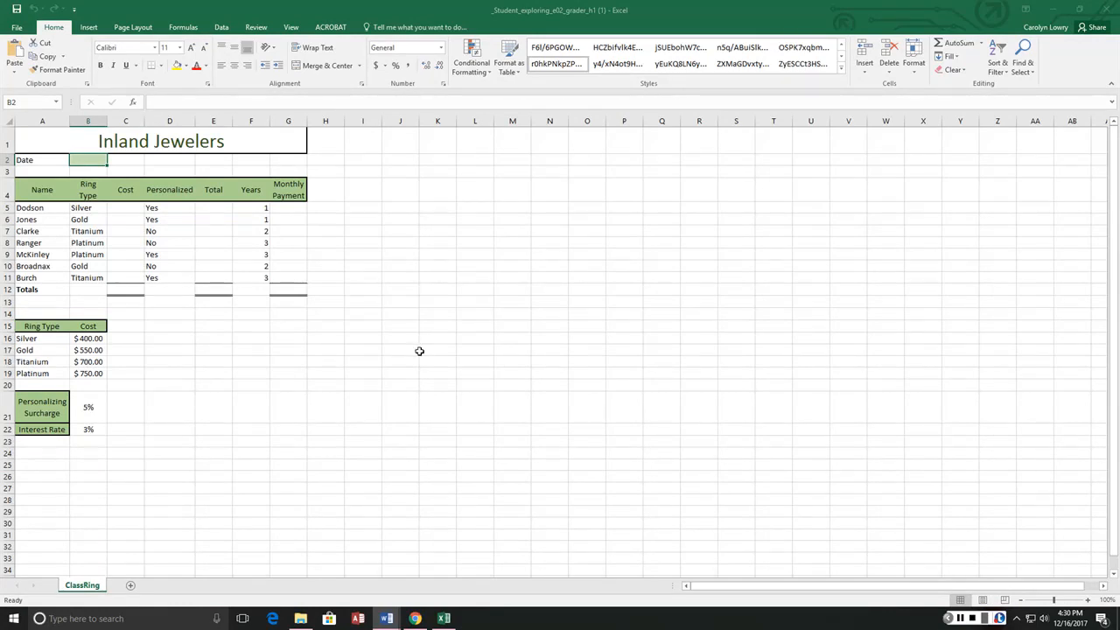
Step: Zoom the ClassRing sheet to 190% and select the Date cell B2
scroll(419, 351, "up", 9)
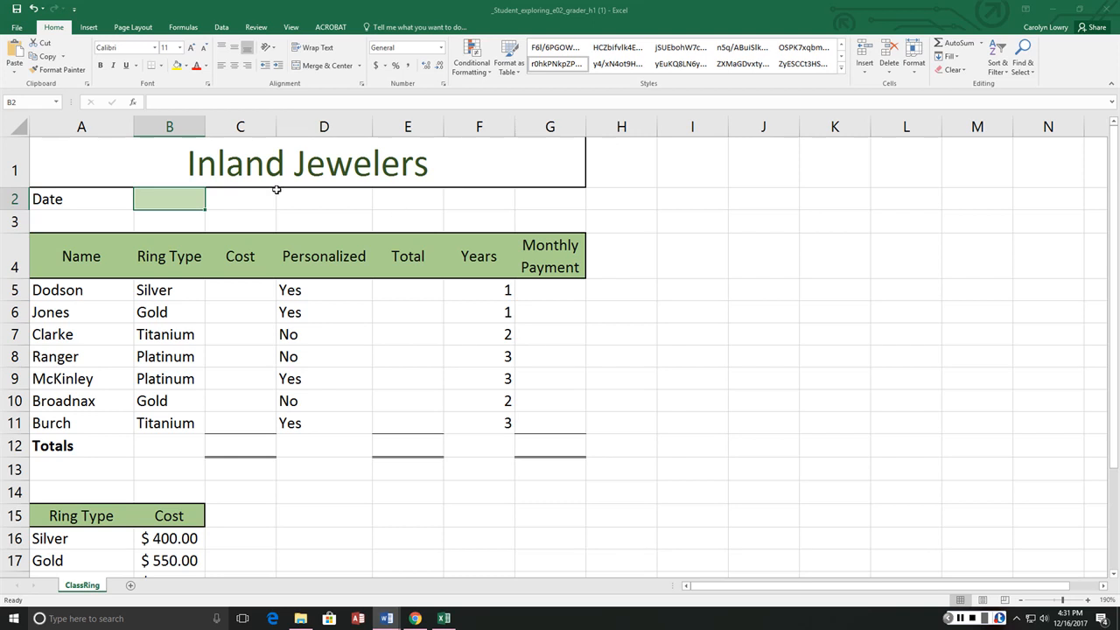
left_click(183, 202)
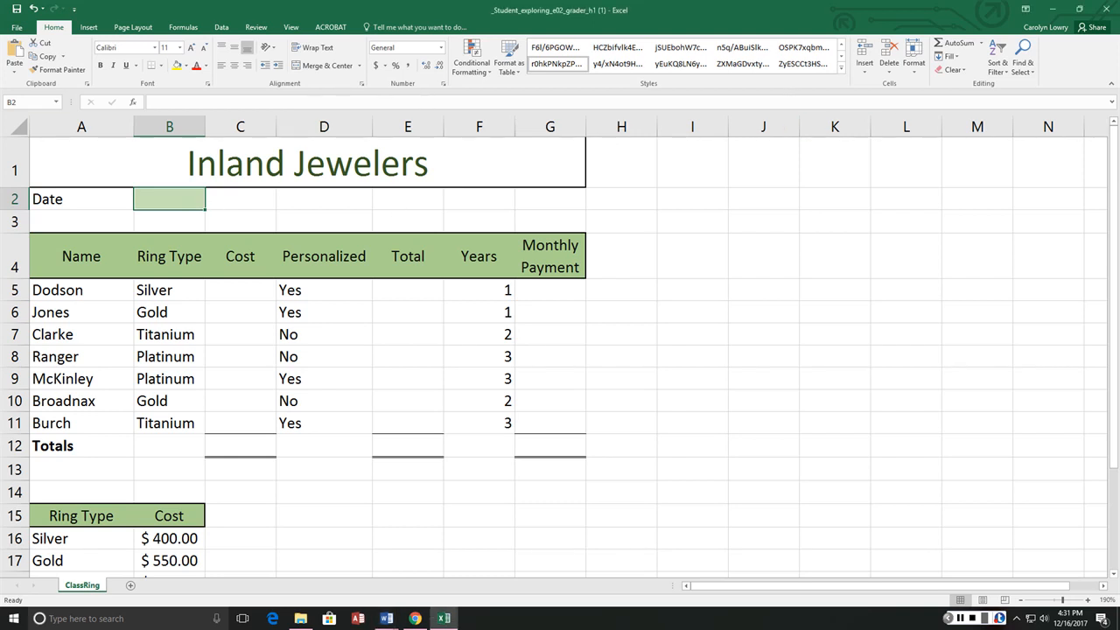
Step: Search Insert Function for date functions and browse the results list for B2
key("shift+F3")
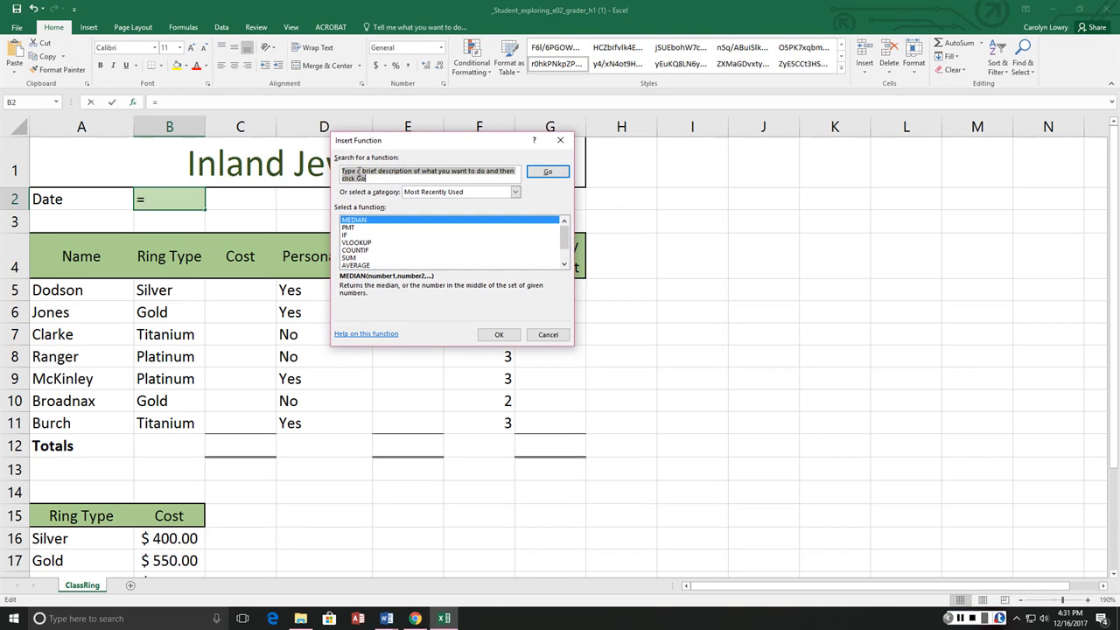
type("date")
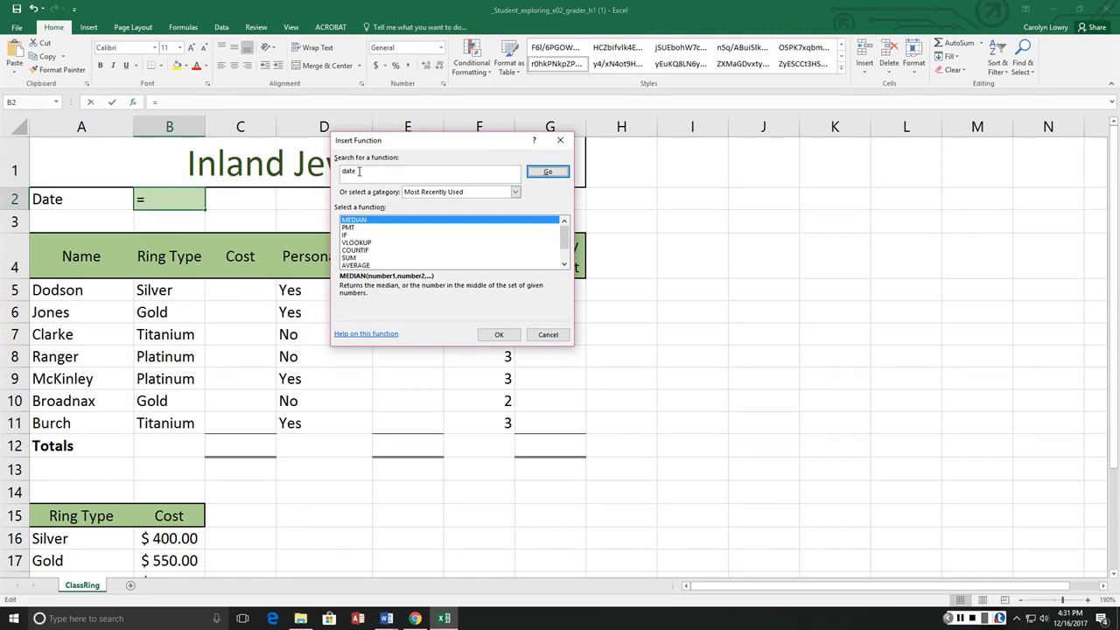
key("Return")
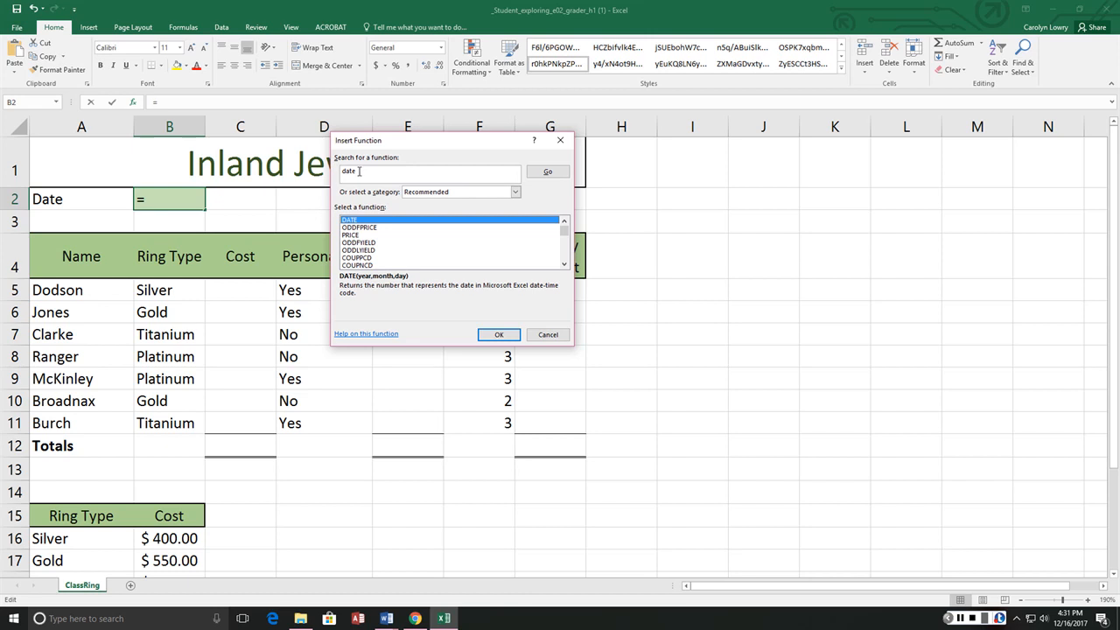
left_click(565, 263)
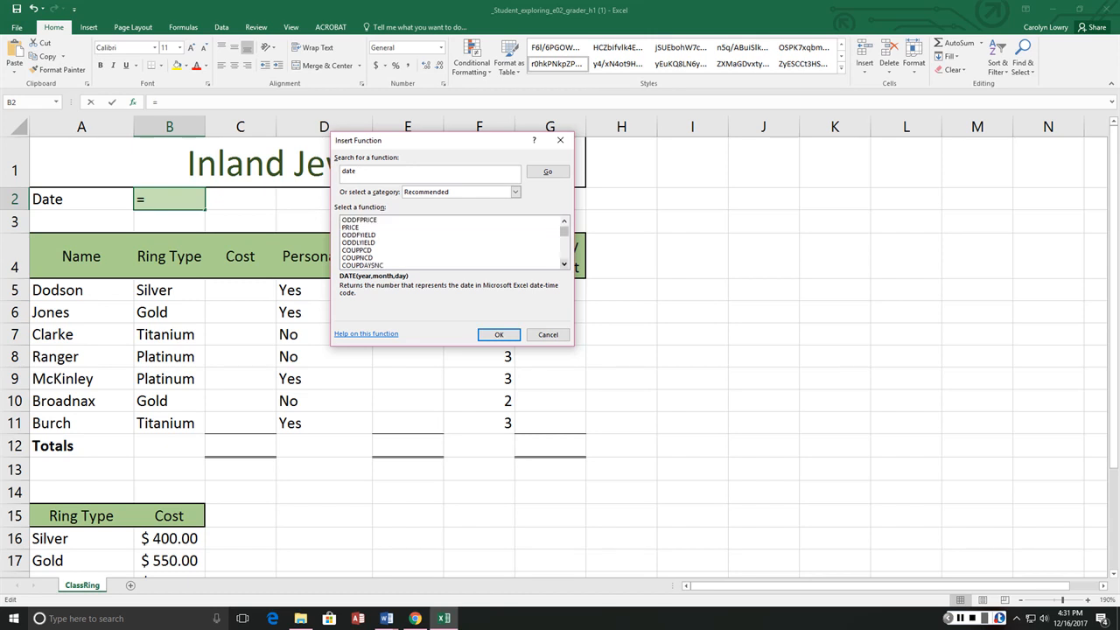
left_click(564, 264)
left_click(564, 263)
left_click(564, 263)
left_click(564, 264)
left_click(564, 263)
left_click(564, 263)
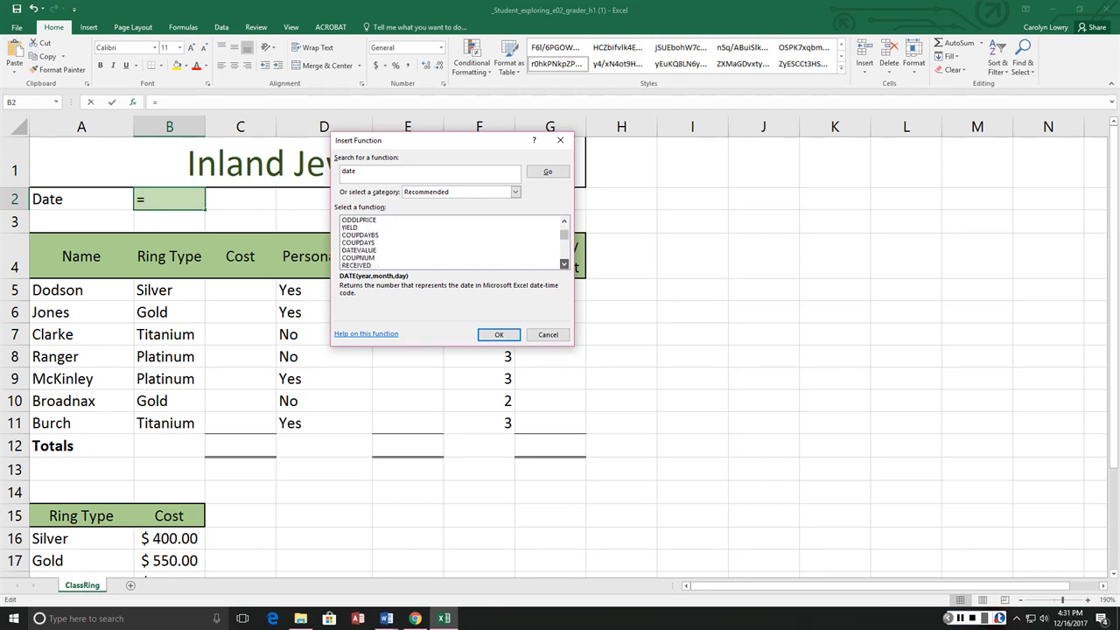
left_click(564, 263)
left_click(564, 263)
left_click(564, 263)
left_click(564, 263)
left_click(564, 263)
left_click(564, 263)
left_click(564, 264)
left_click(564, 263)
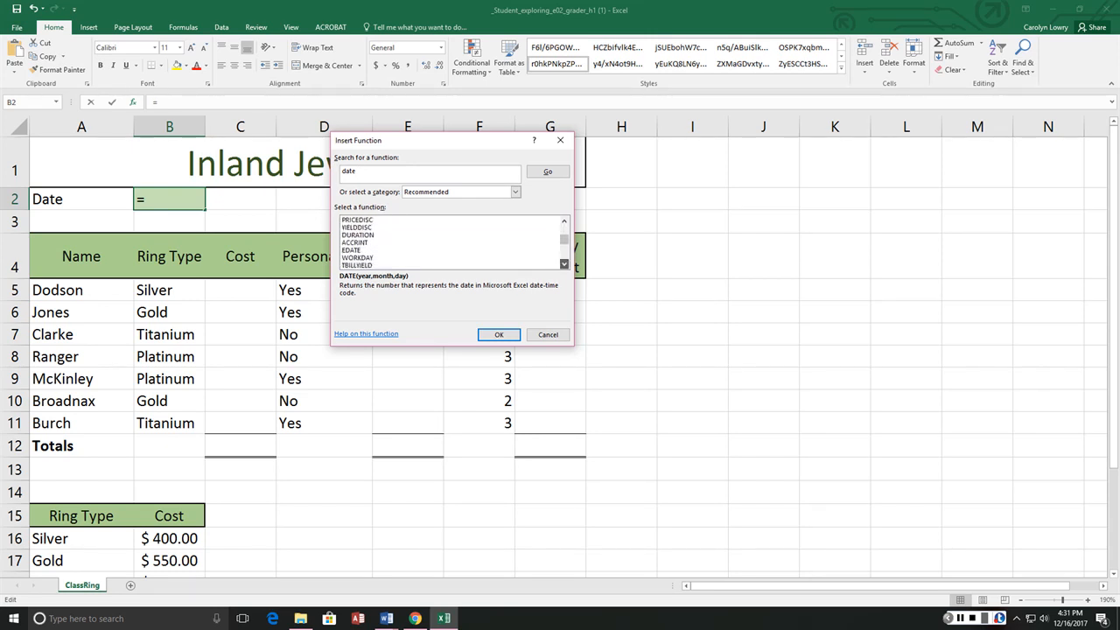
left_click(564, 264)
left_click(564, 263)
left_click(564, 263)
left_click(565, 263)
left_click(564, 263)
left_click(564, 264)
left_click(564, 264)
left_click(564, 263)
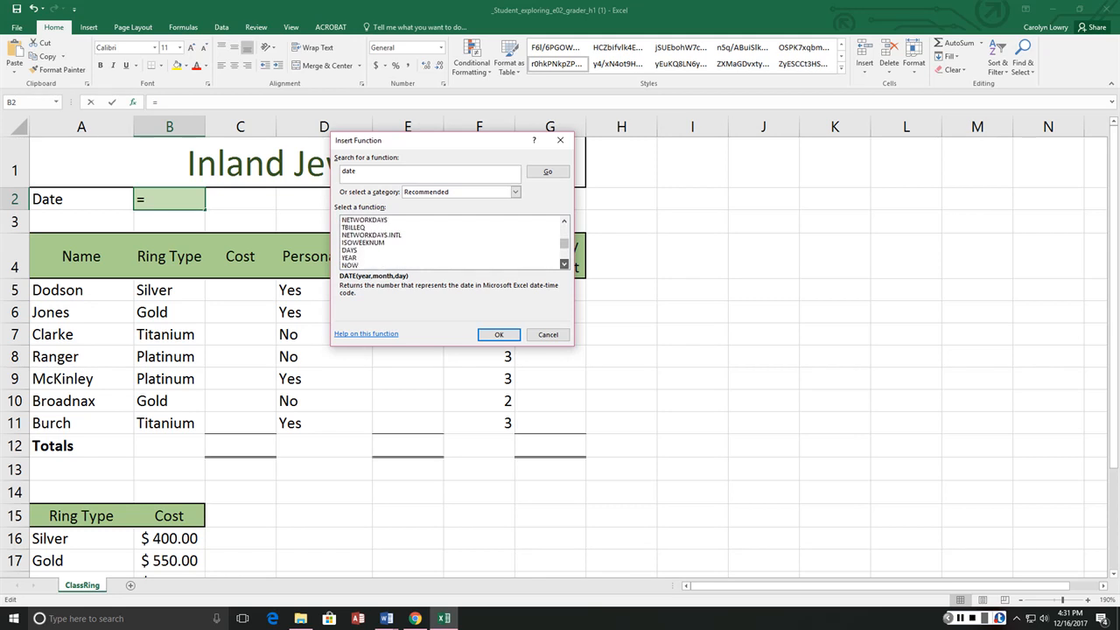
left_click(565, 263)
left_click(565, 264)
left_click(564, 263)
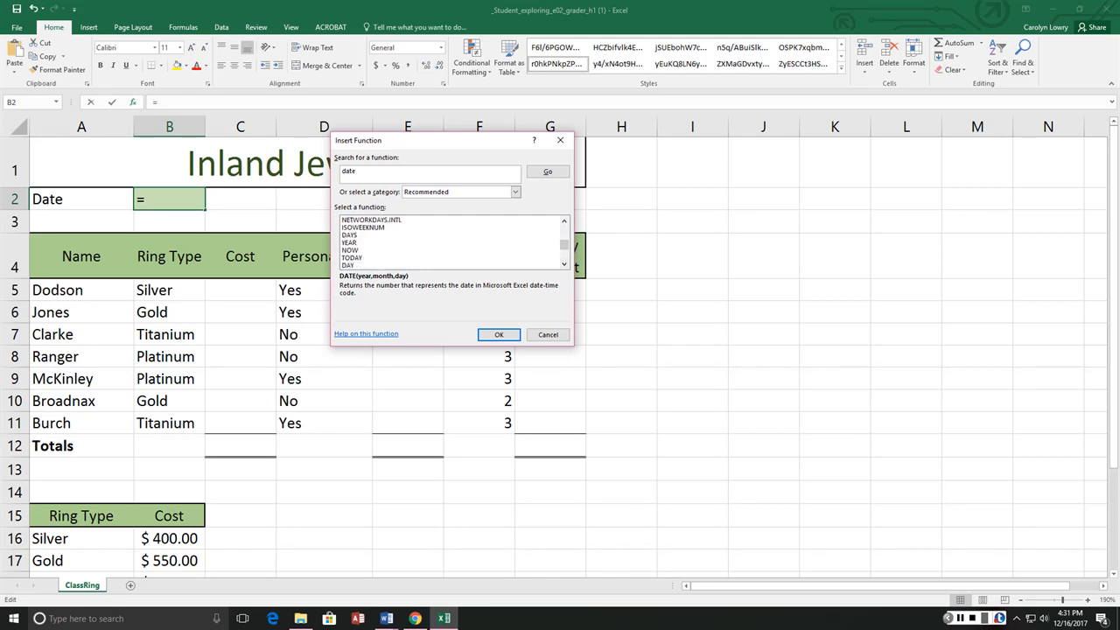
Step: Insert =TODAY() into B2, which displays 12/16/2017
left_click(352, 258)
left_click(350, 250)
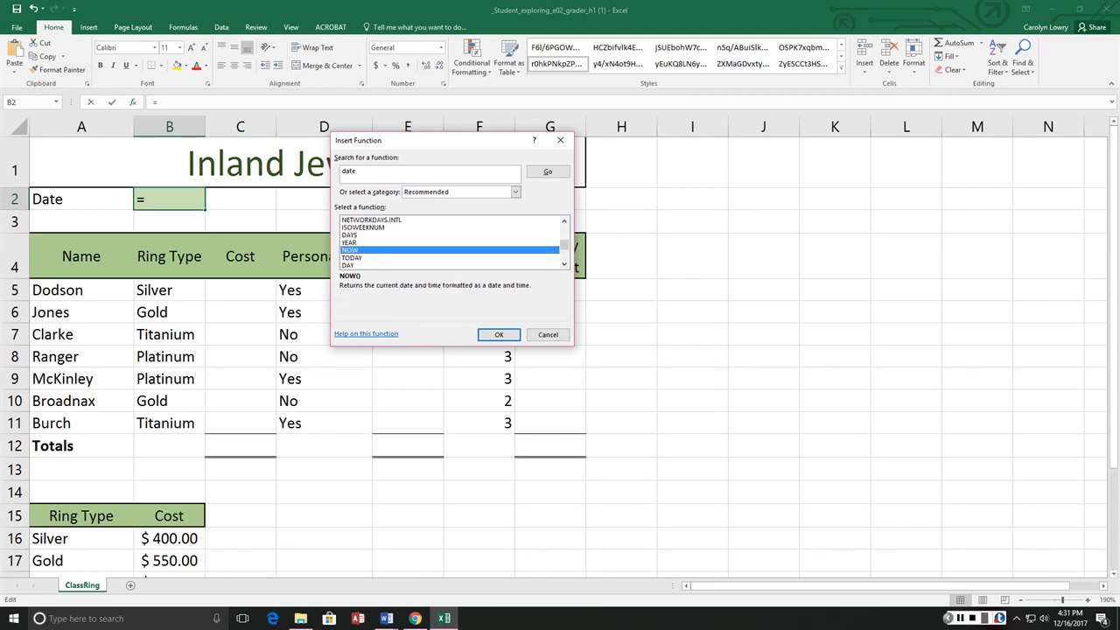
double_click(351, 258)
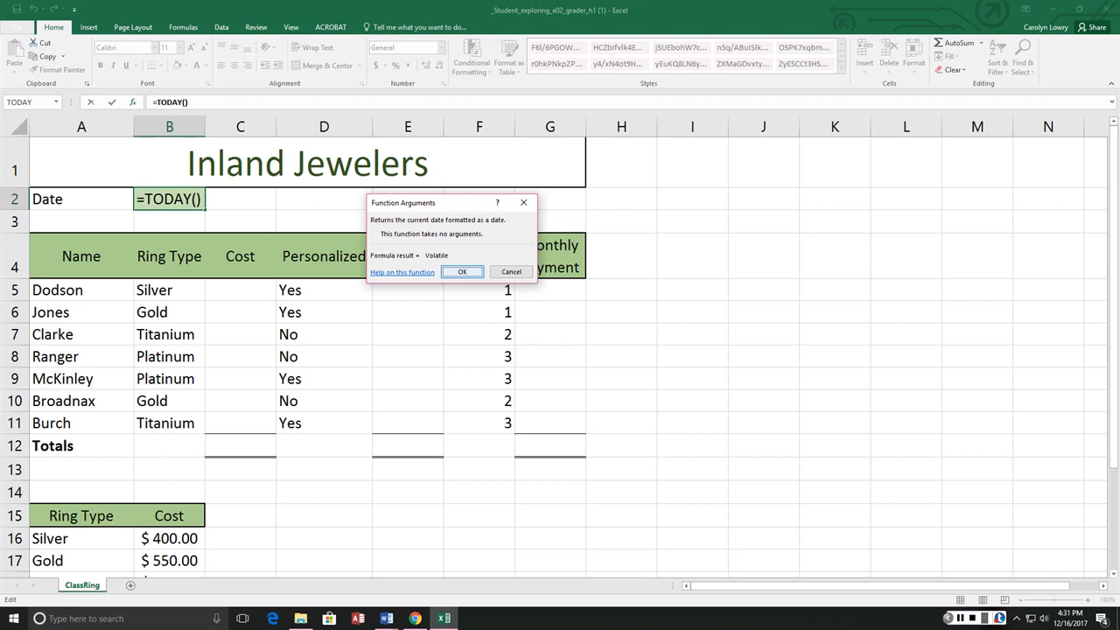
left_click(462, 271)
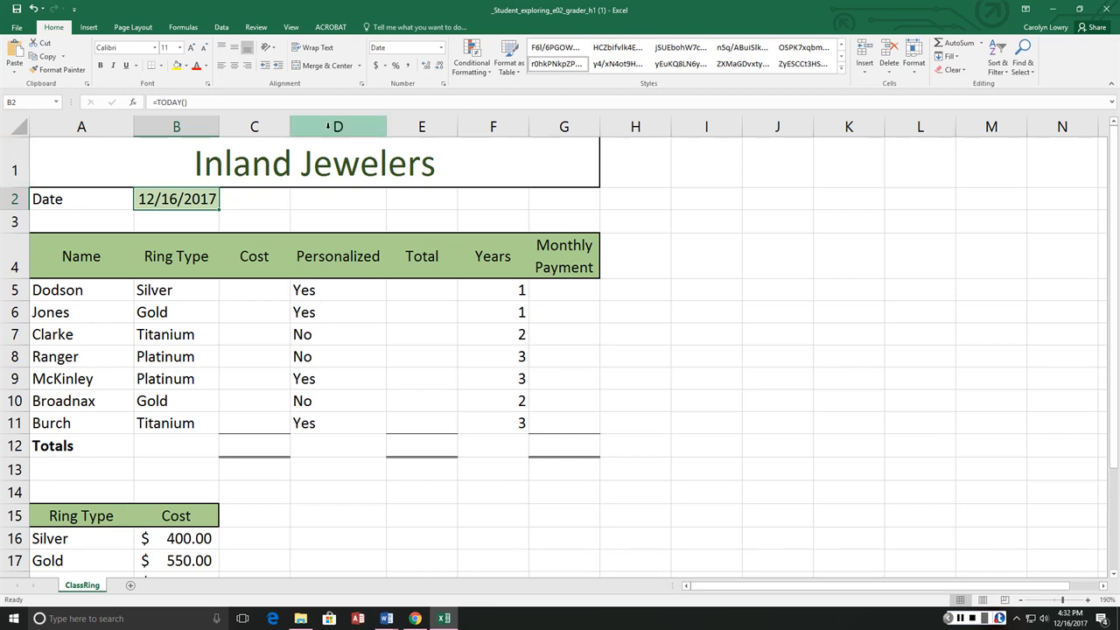
Step: AutoFit column F's width through the autofit search, select C5, and switch to Downloads
right_click(176, 127)
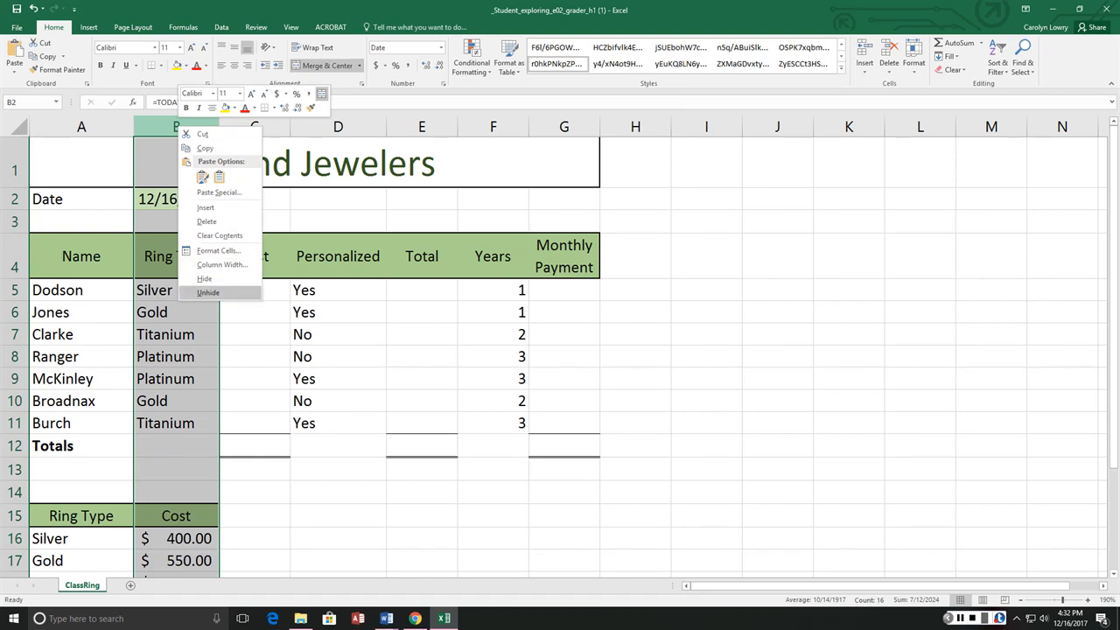
key("Escape")
left_click(166, 201)
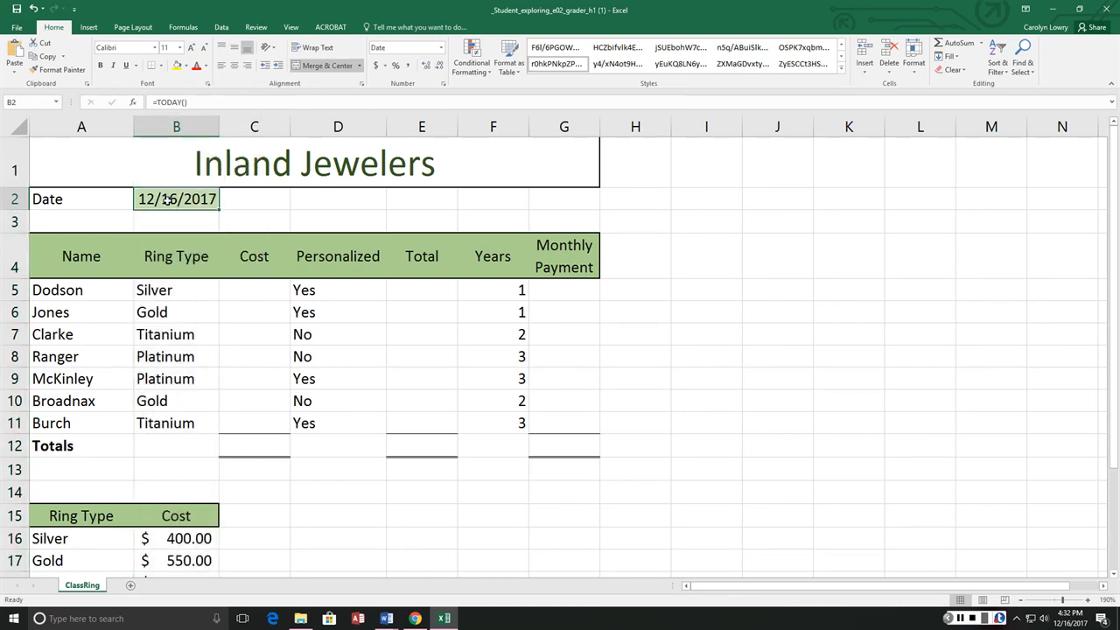
right_click(166, 202)
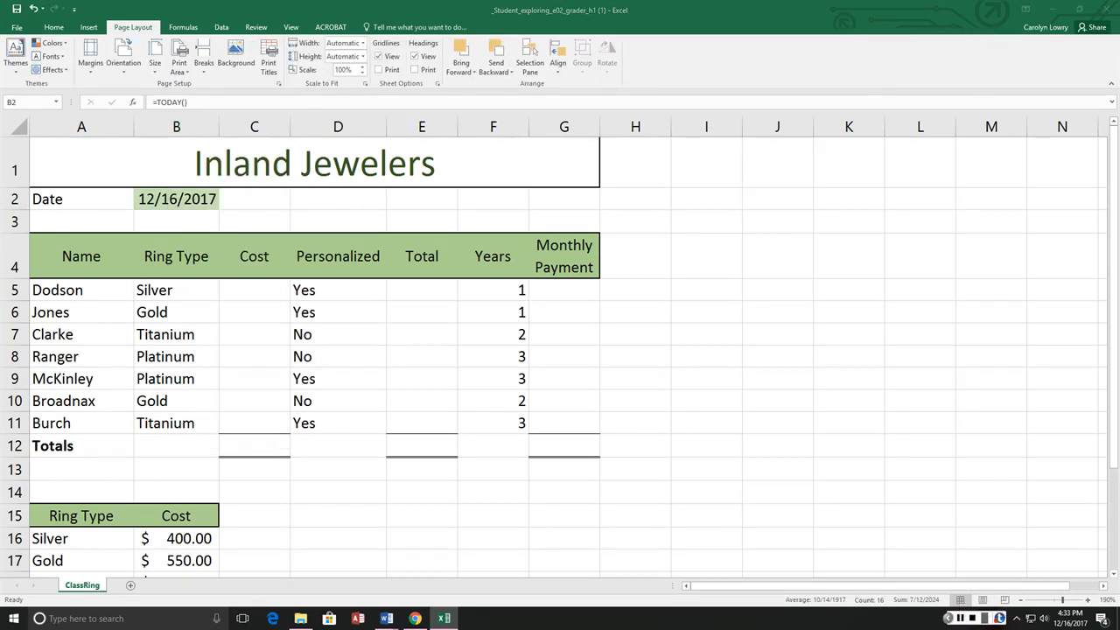
left_click(420, 27)
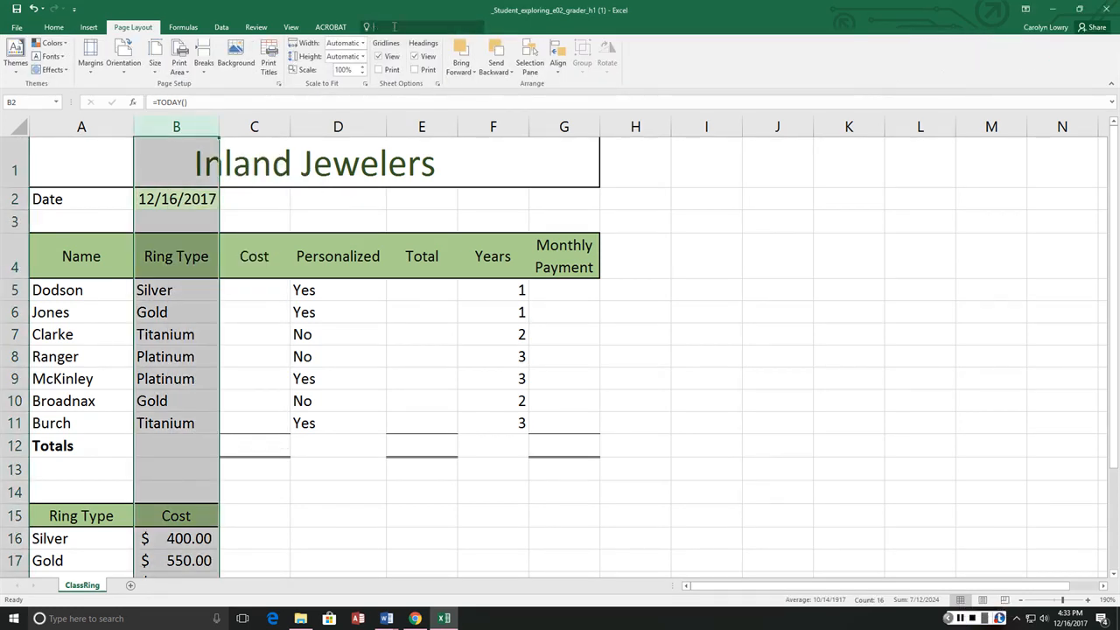
type("autofit")
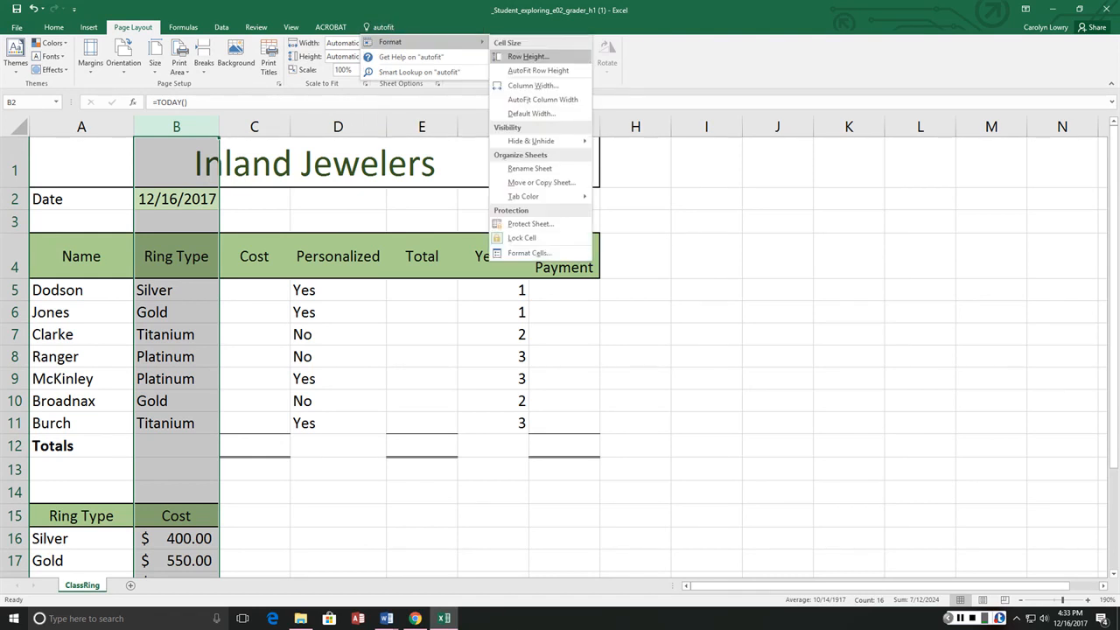
key("Down")
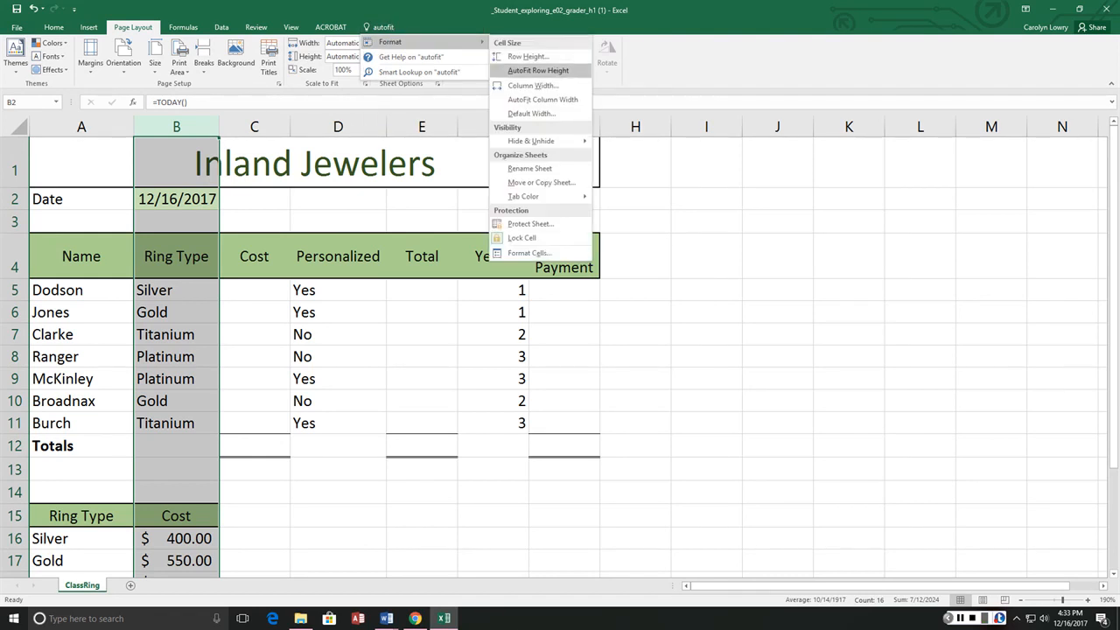
key("Down")
key("Down")
key("Down")
key("Down")
key("Down")
key("Up")
key("Up")
key("Up")
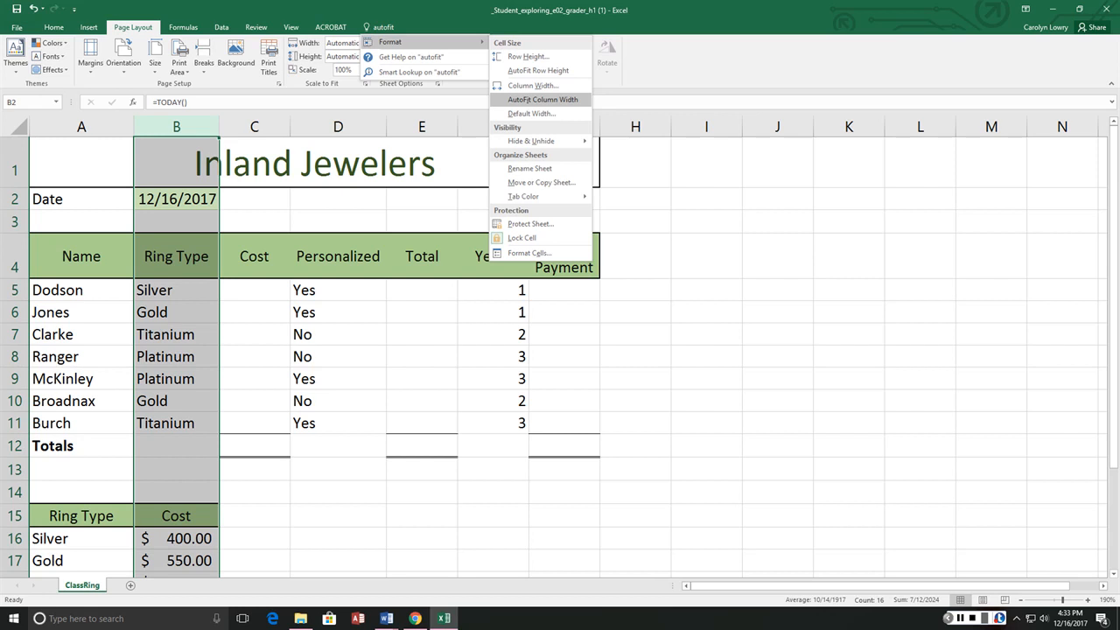
left_click(538, 101)
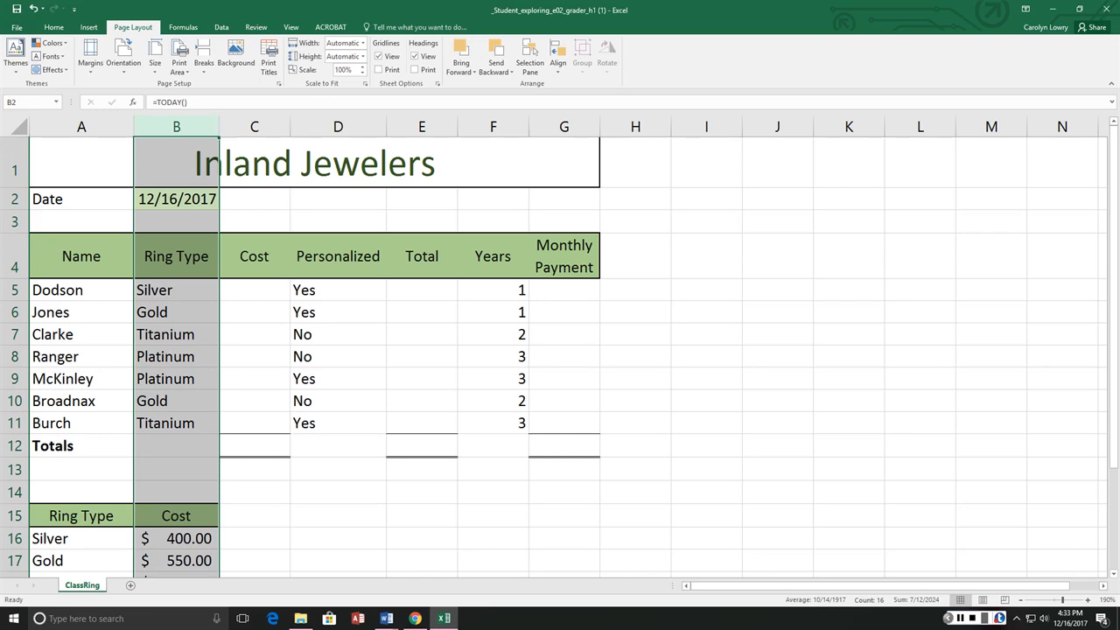
key("alt+Tab")
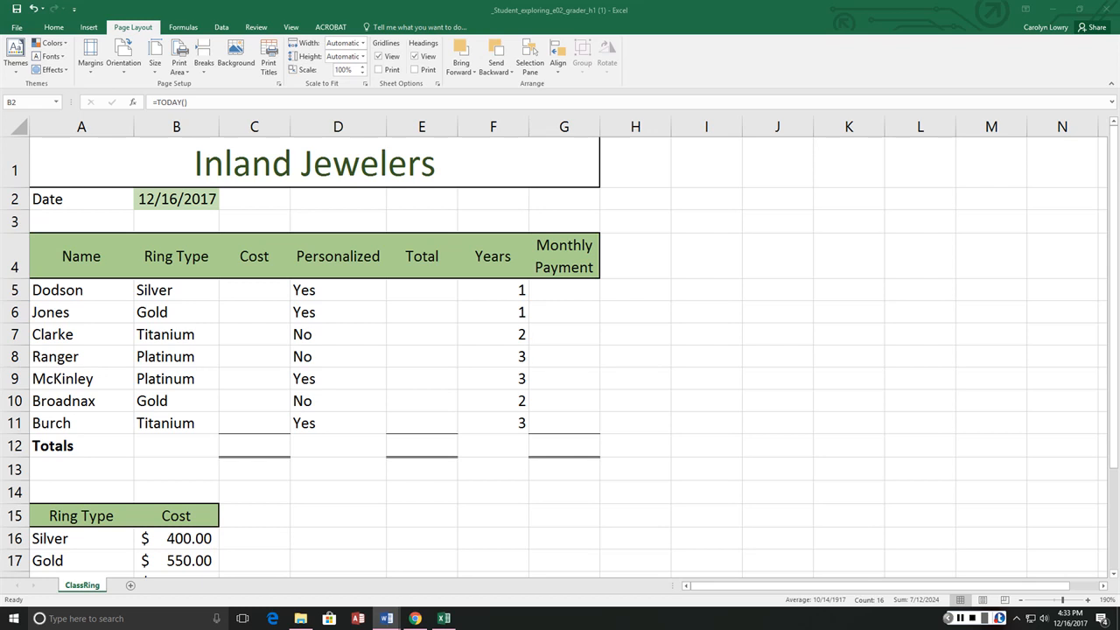
left_click(247, 289)
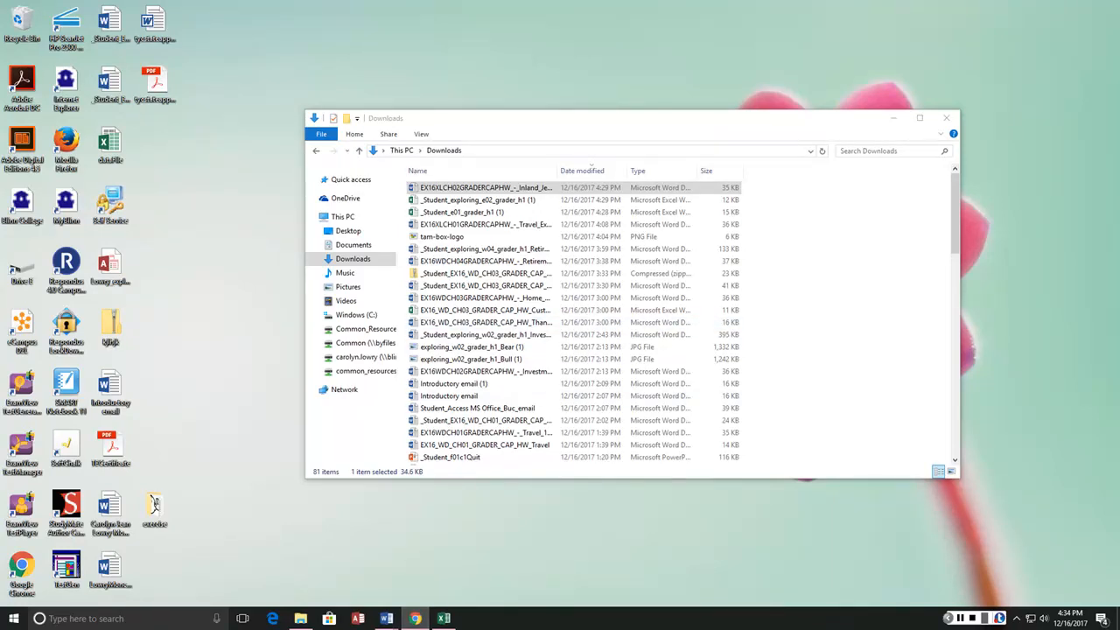
Step: Reach eCampus via symbaloo.com and open the Review - BCIS 1305-N course
left_click_drag(1119, 114, 329, 58)
type("symbaloo.com")
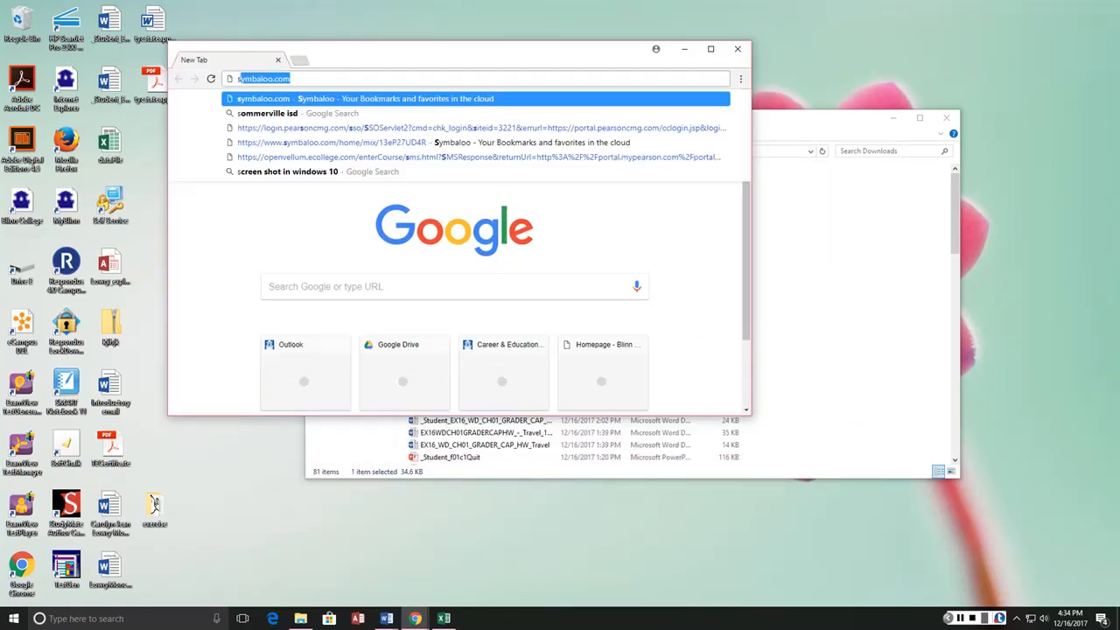
key("Return")
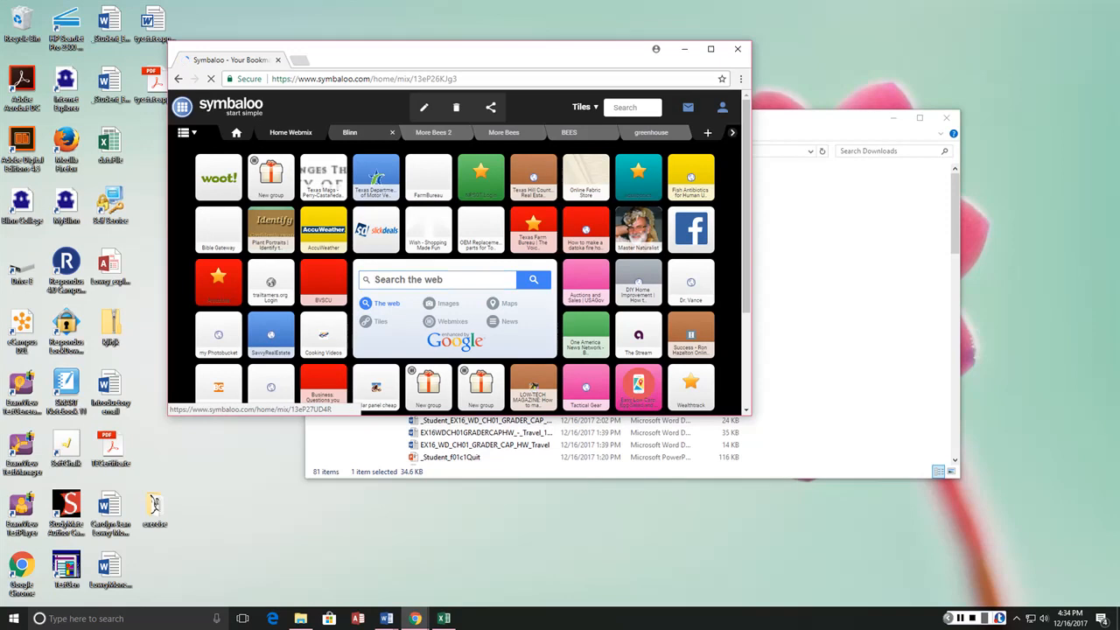
left_click(219, 229)
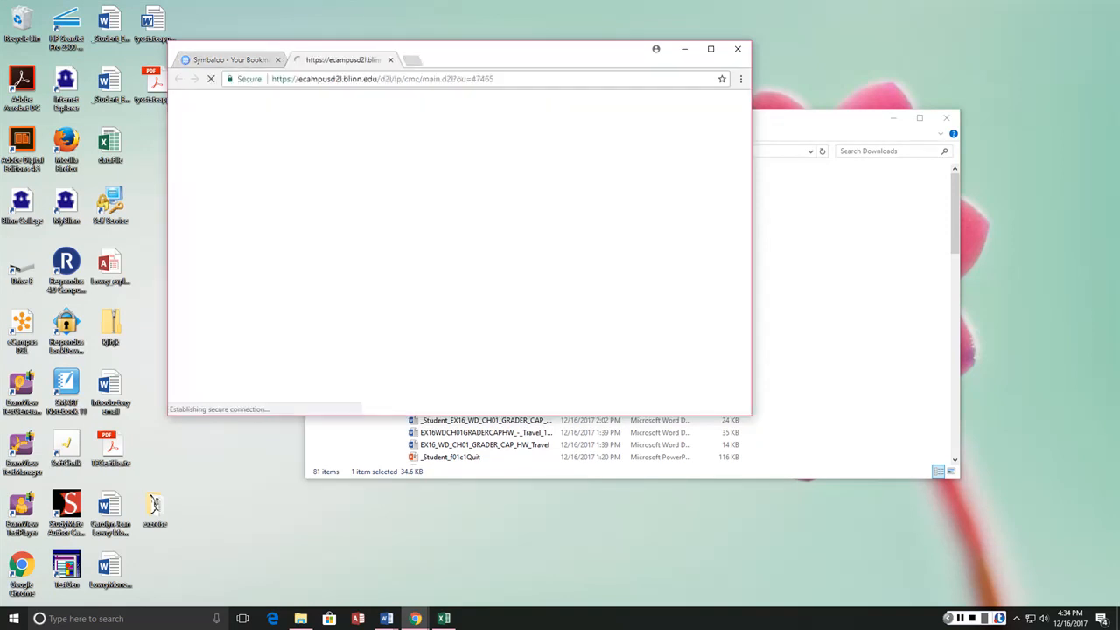
left_click(297, 99)
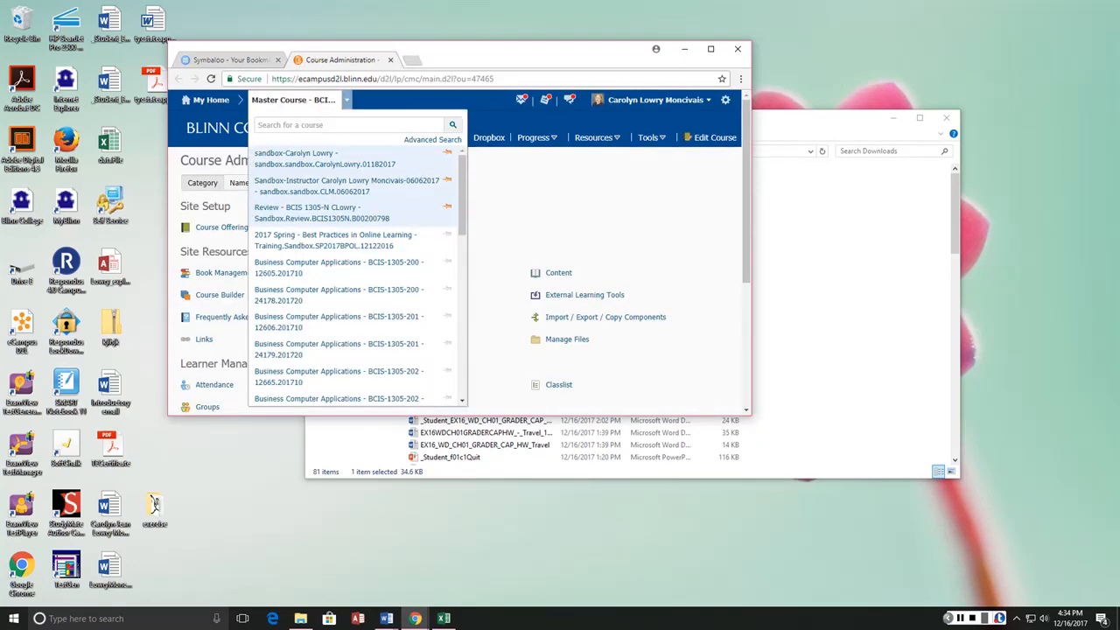
left_click(321, 212)
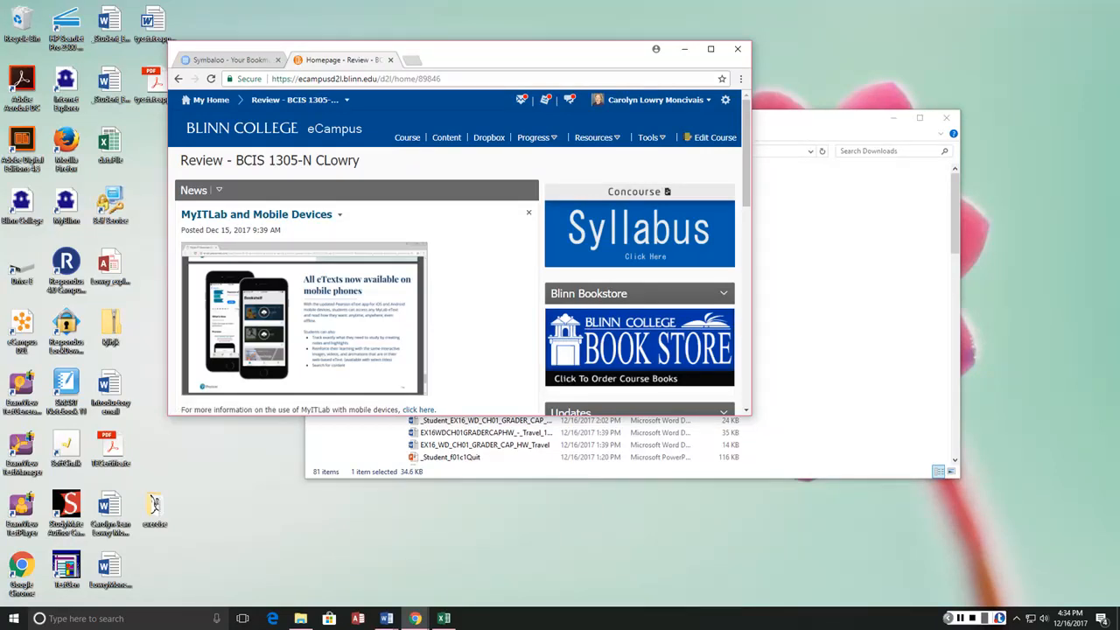
Step: Go to the Tech Support and Resources module and open the Tips and Tricks document
left_click(446, 137)
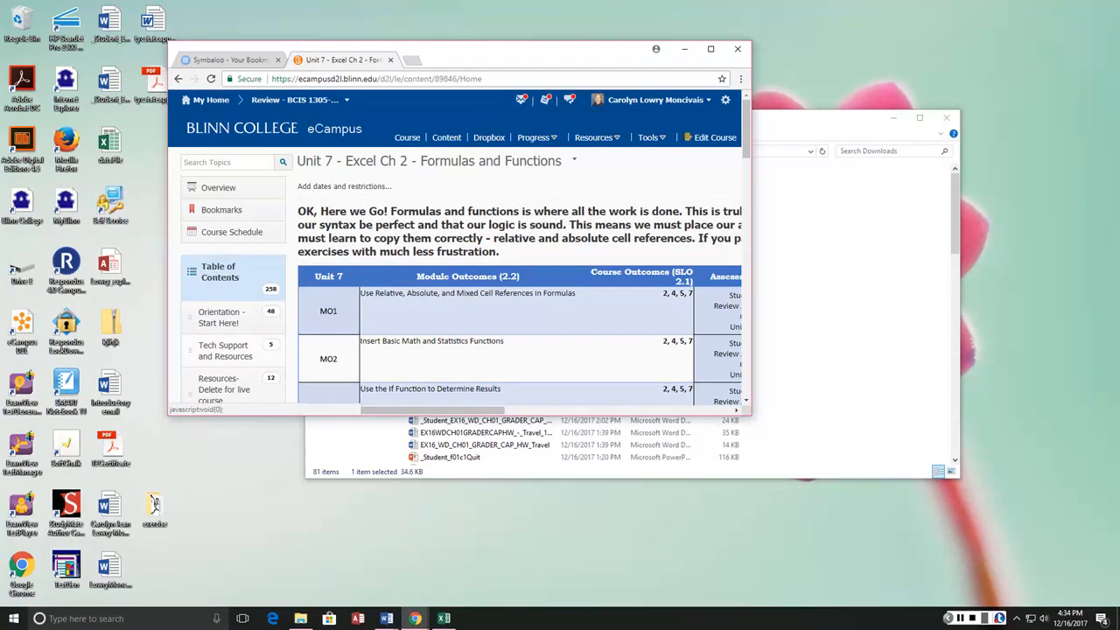
left_click(223, 350)
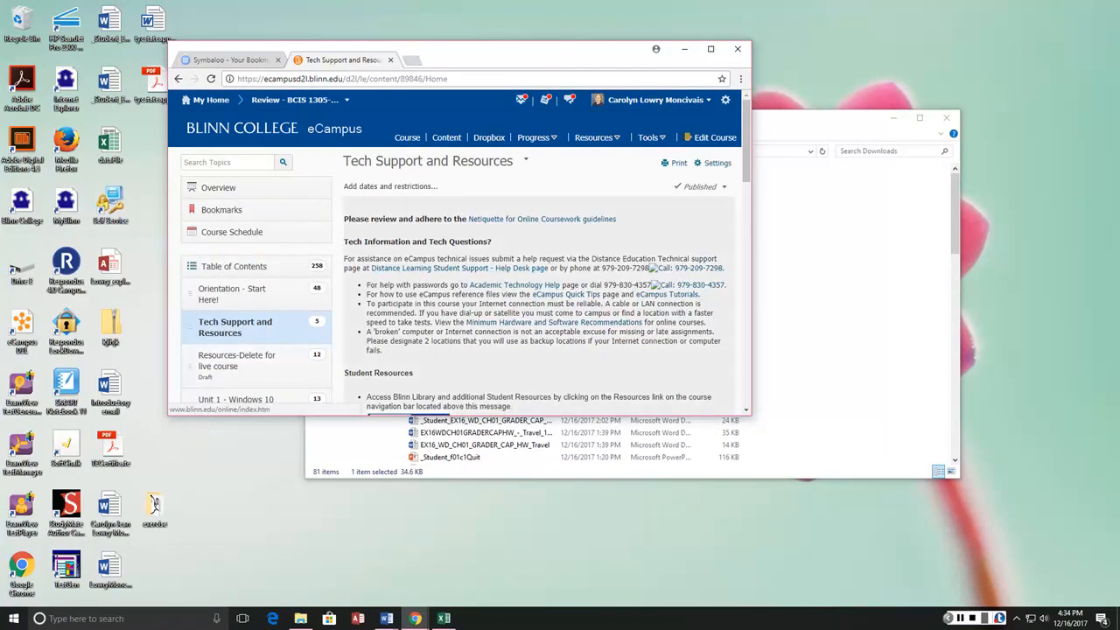
scroll(455, 288, "down", 5)
scroll(455, 262, "down", 3)
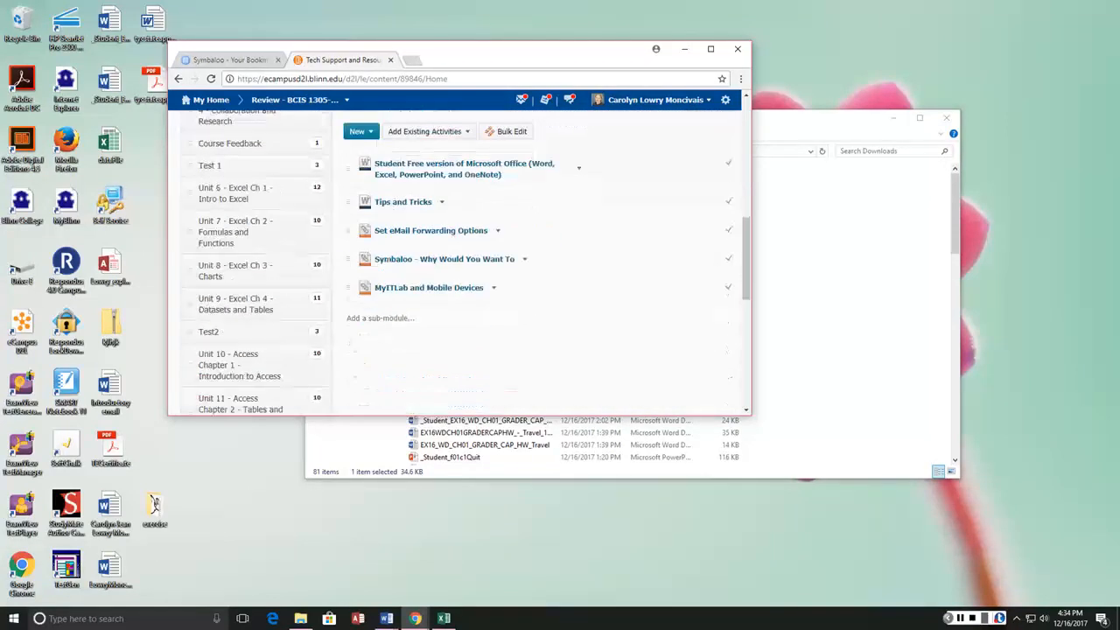
left_click(402, 144)
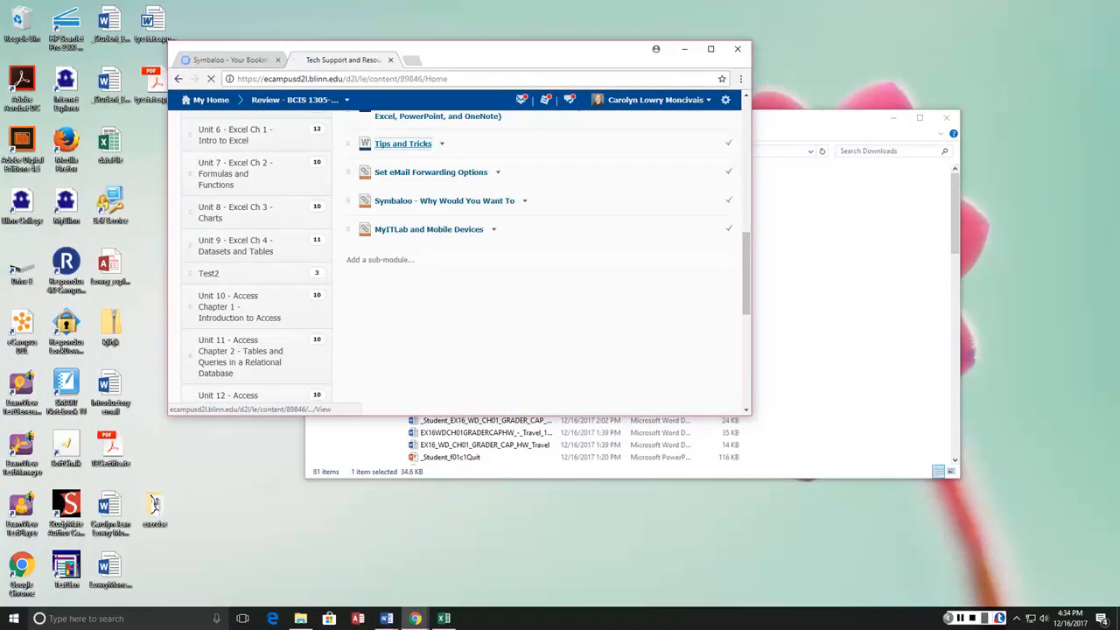
scroll(457, 310, "down", 3)
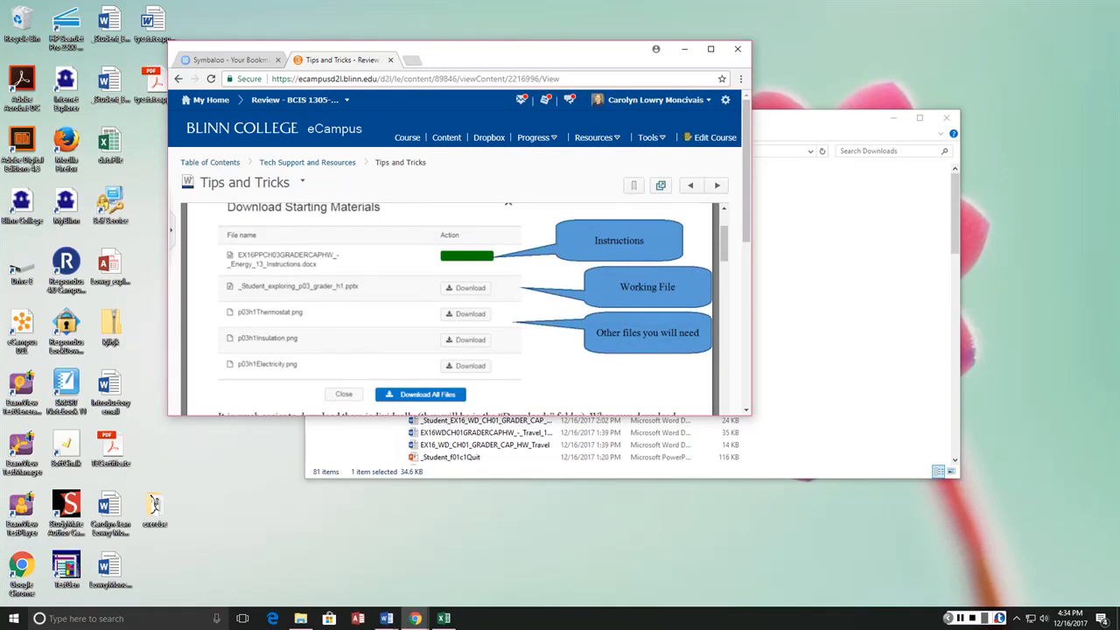
Step: Maximize Chrome, read Tips and Tricks through the page-4 VLOOKUP example, then return to Excel
left_click(711, 49)
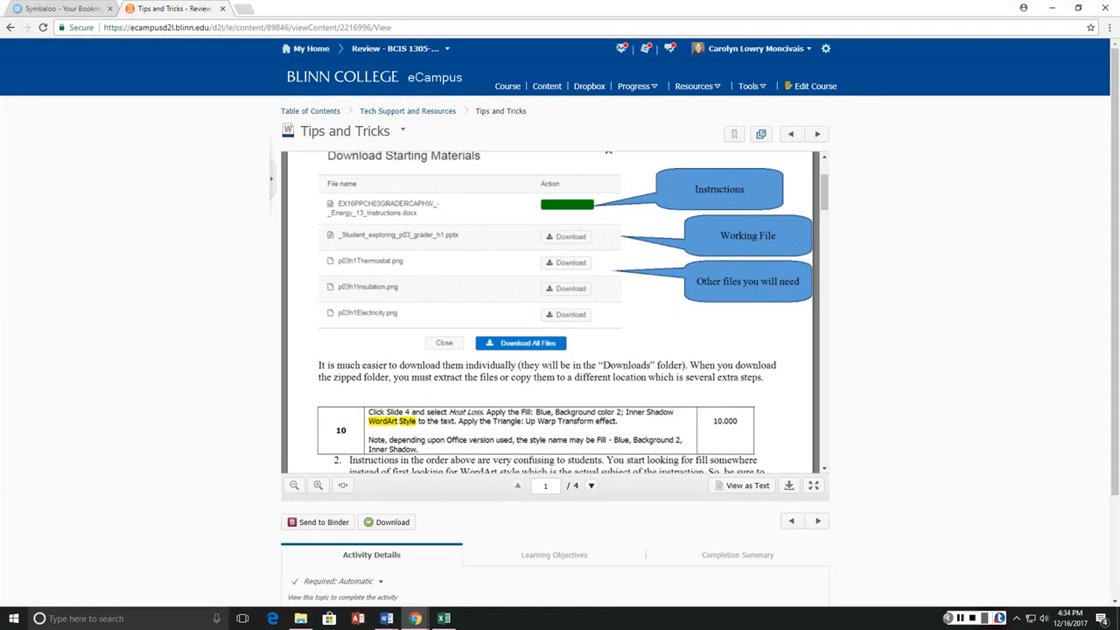
scroll(555, 312, "down", 3)
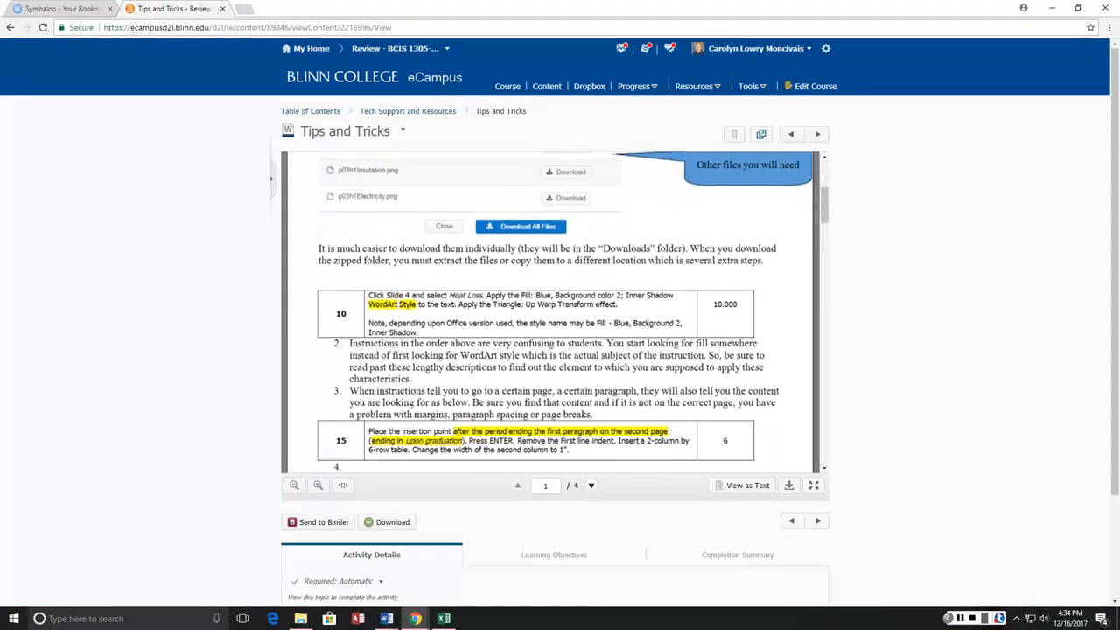
scroll(555, 312, "down", 1)
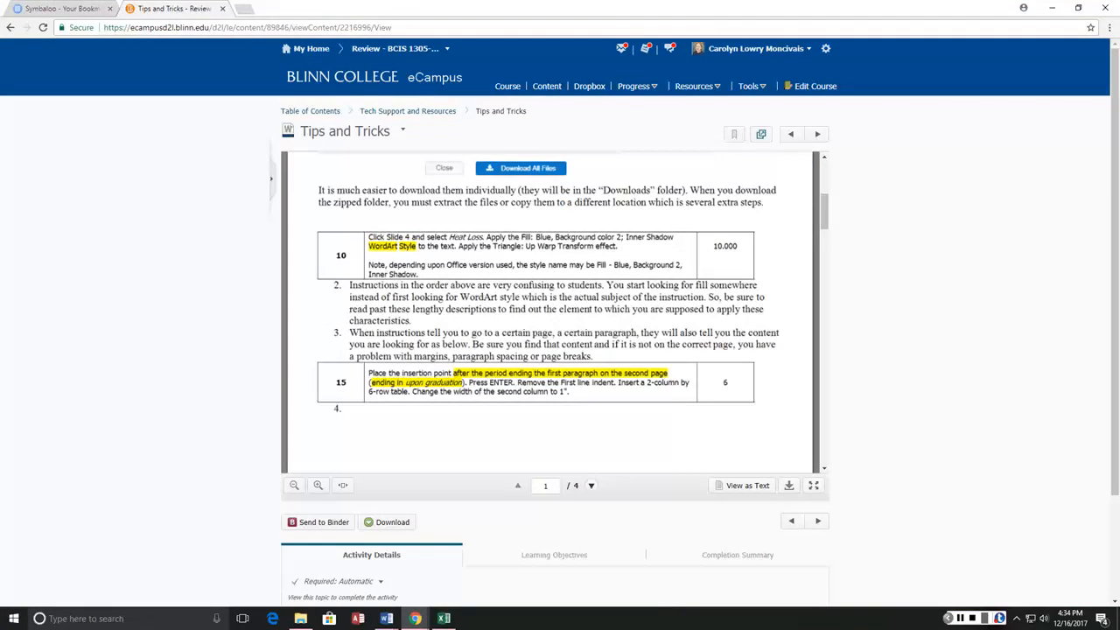
scroll(555, 312, "down", 8)
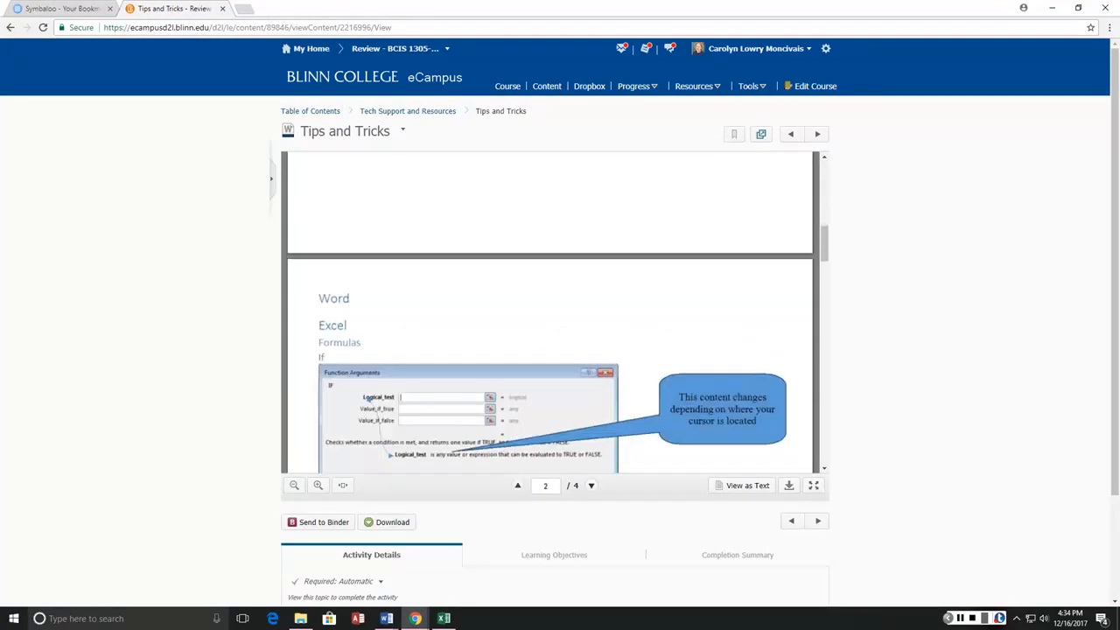
scroll(555, 312, "down", 7)
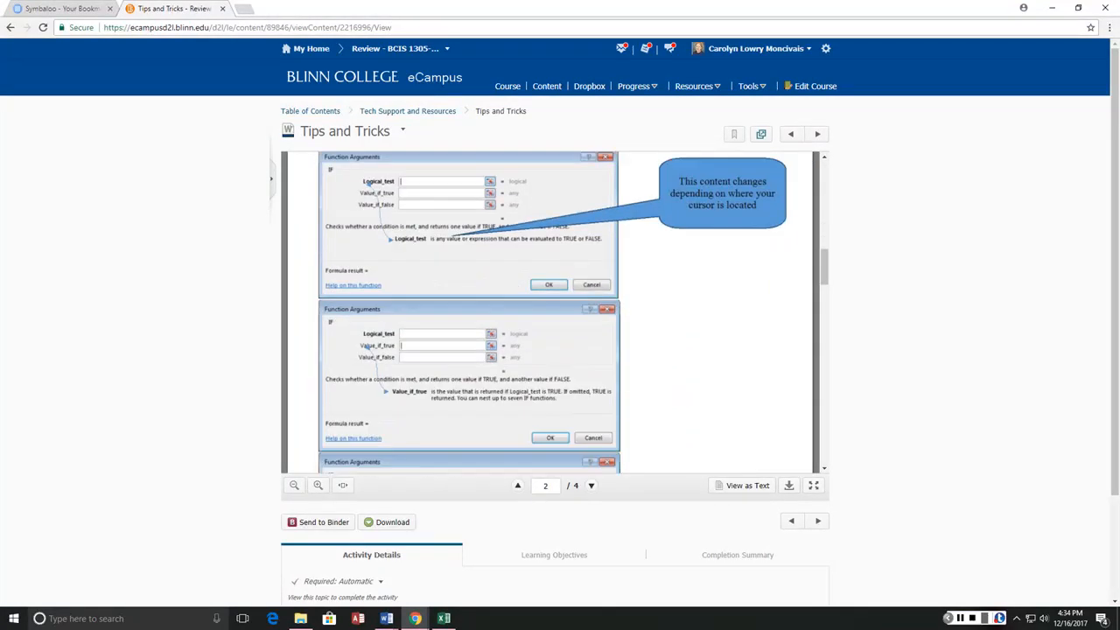
scroll(555, 312, "down", 6)
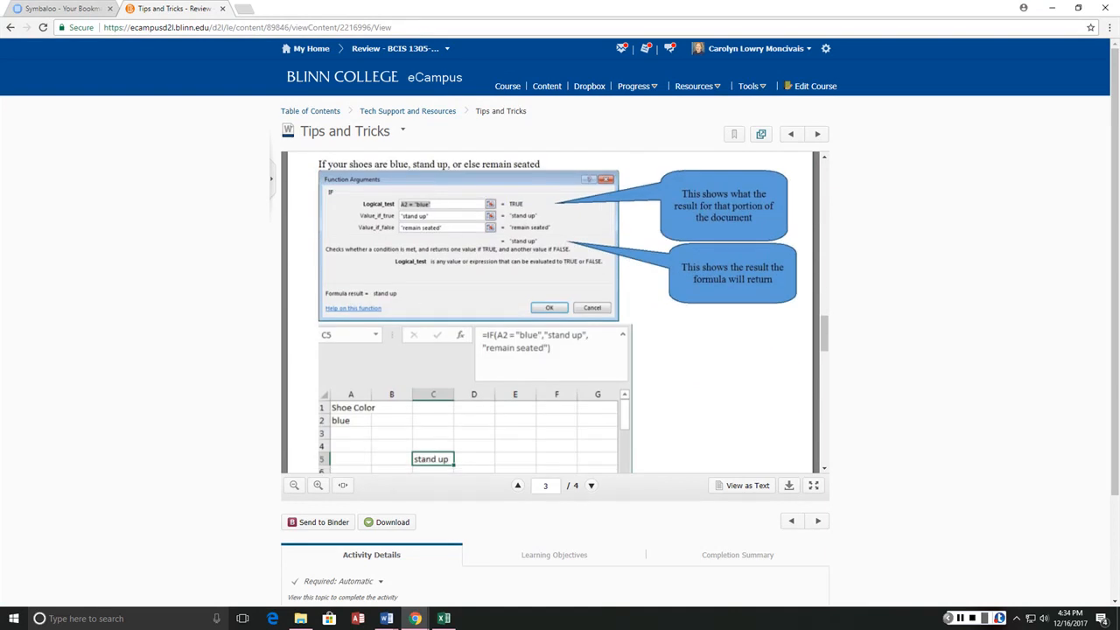
scroll(555, 312, "up", 1)
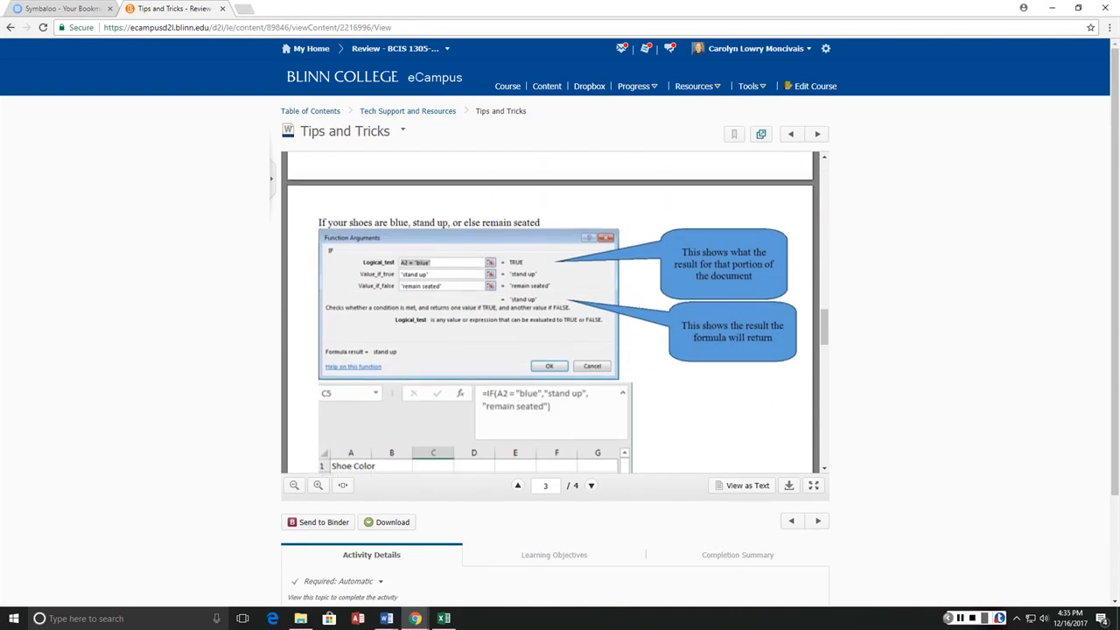
scroll(555, 312, "down", 4)
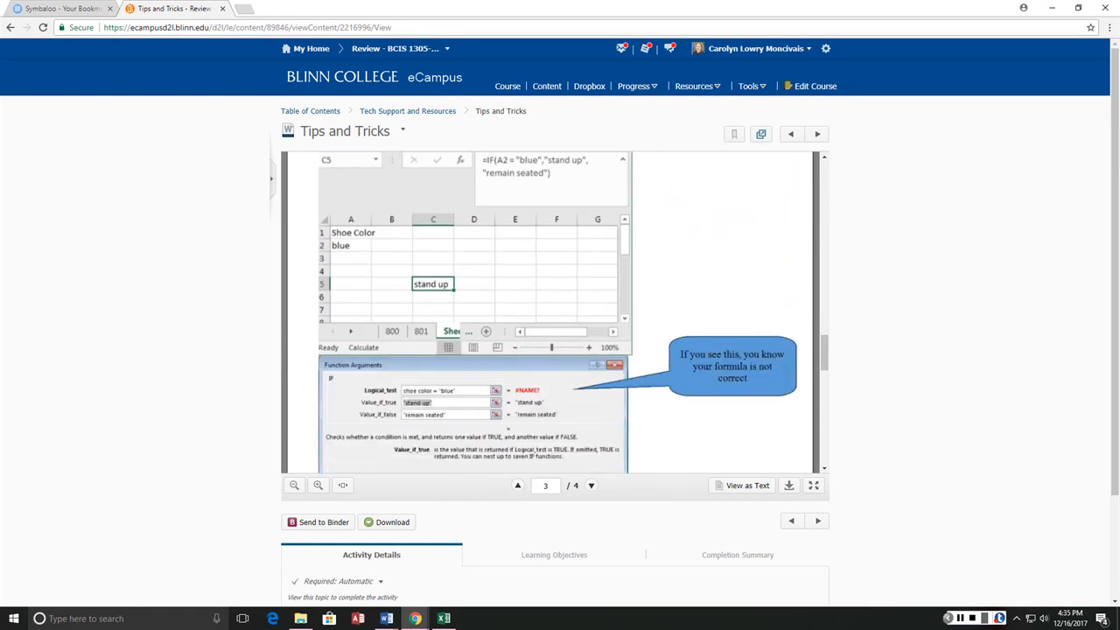
scroll(555, 313, "down", 10)
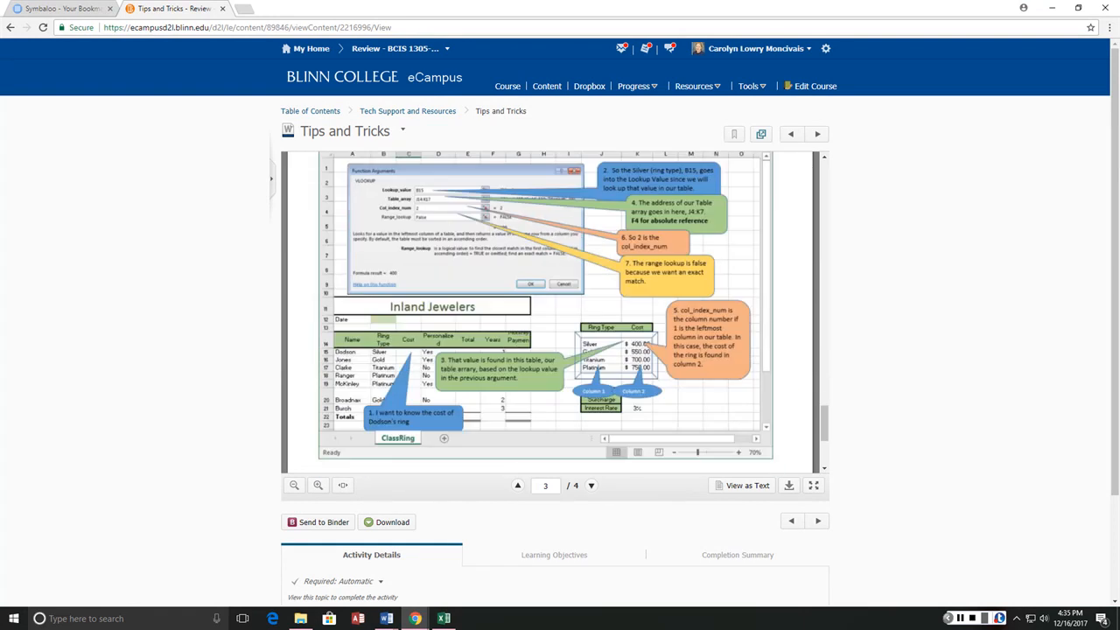
scroll(555, 313, "down", 6)
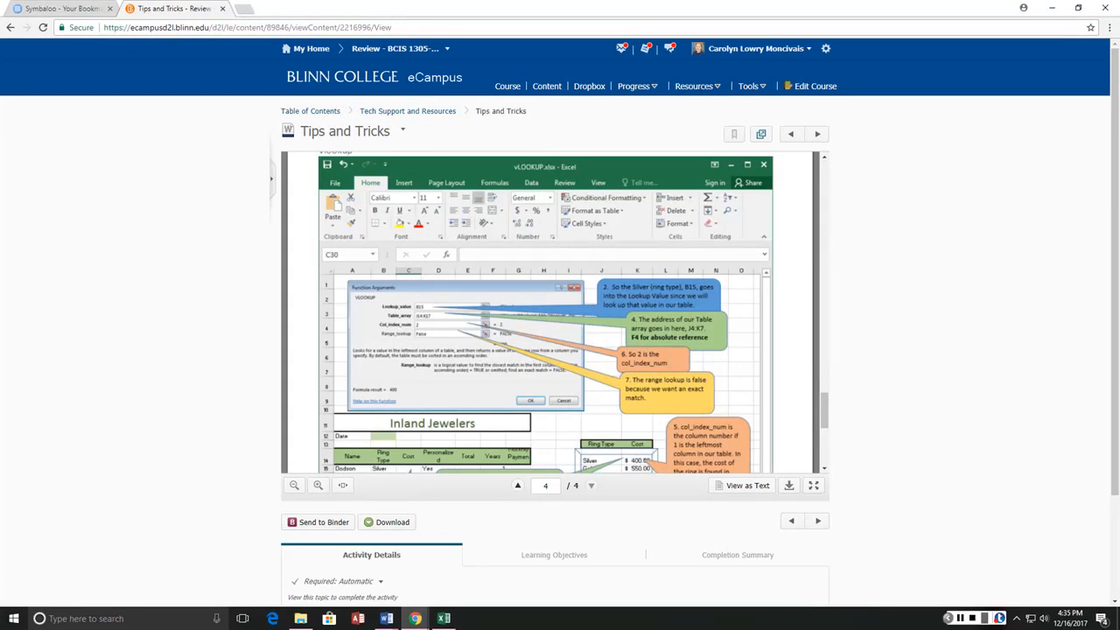
scroll(555, 313, "down", 3)
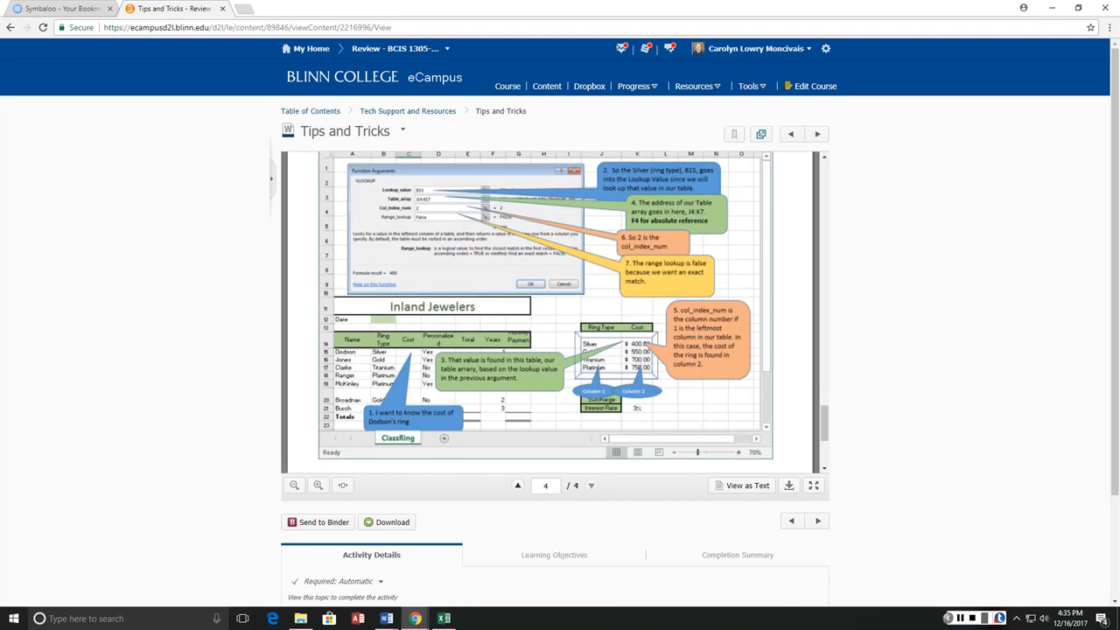
scroll(545, 311, "down", 2)
scroll(545, 313, "up", 2)
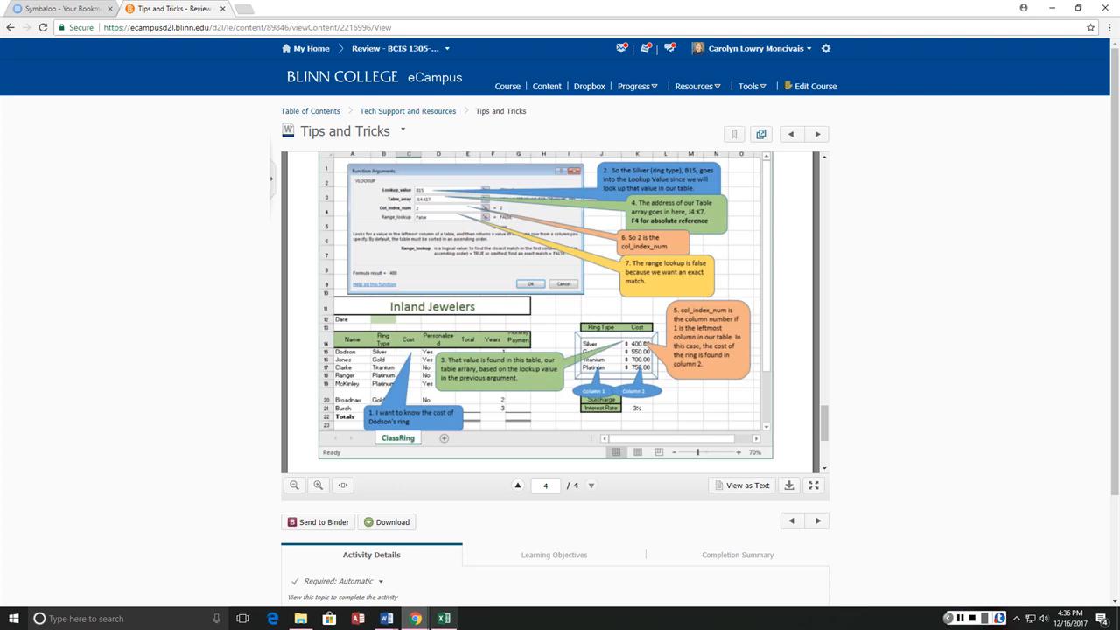
left_click(444, 617)
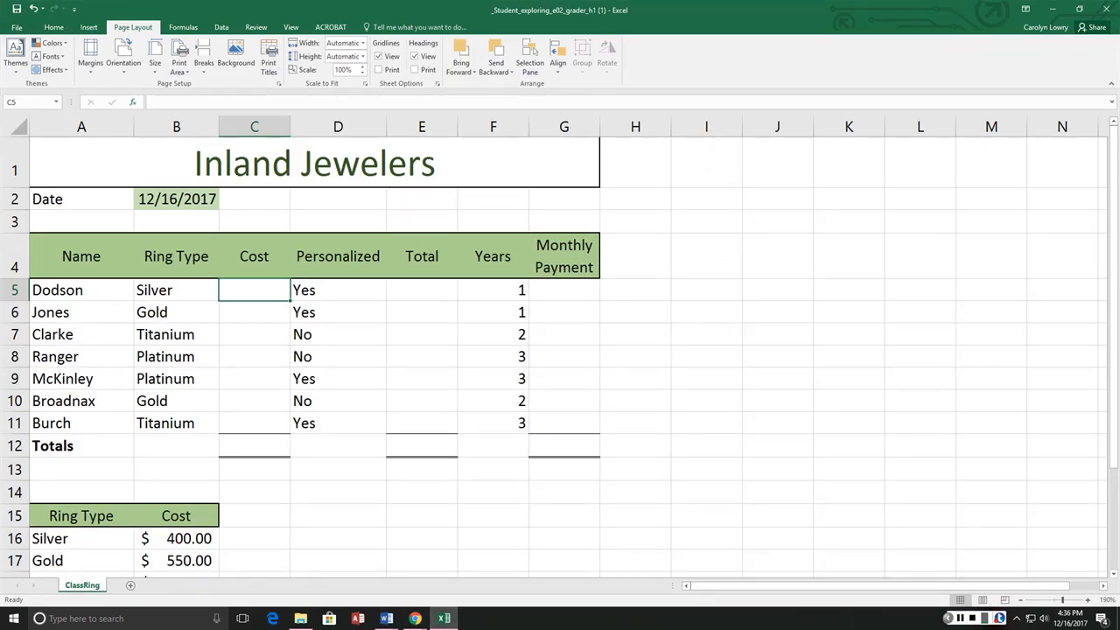
Step: Start a VLOOKUP in C5 through the vlookup function search, hitting a formula warning
key("shift+F3")
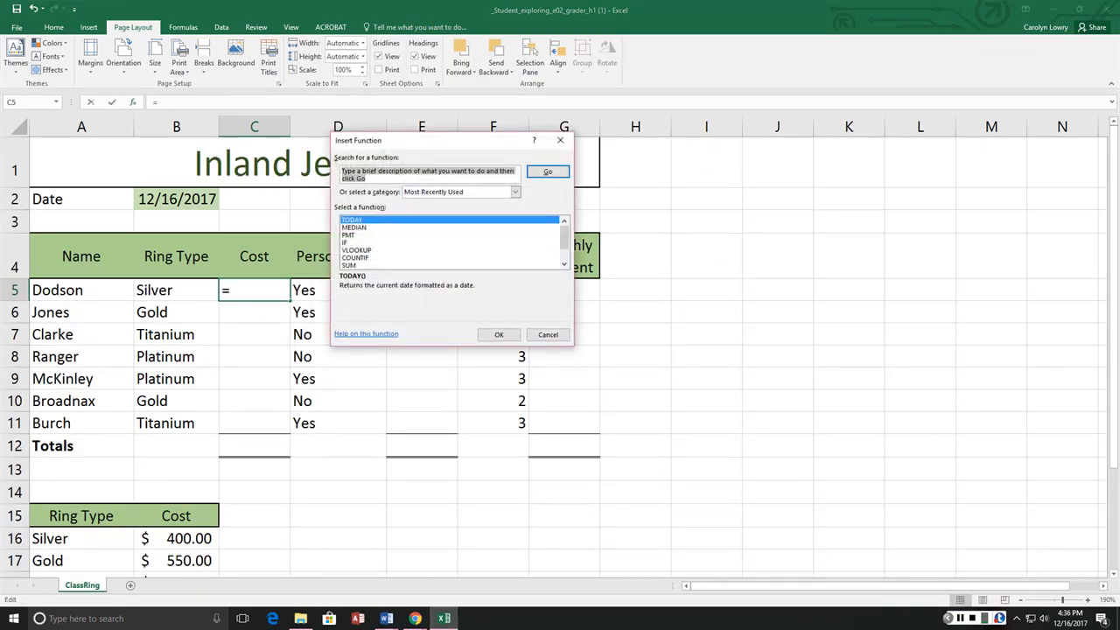
type("vl")
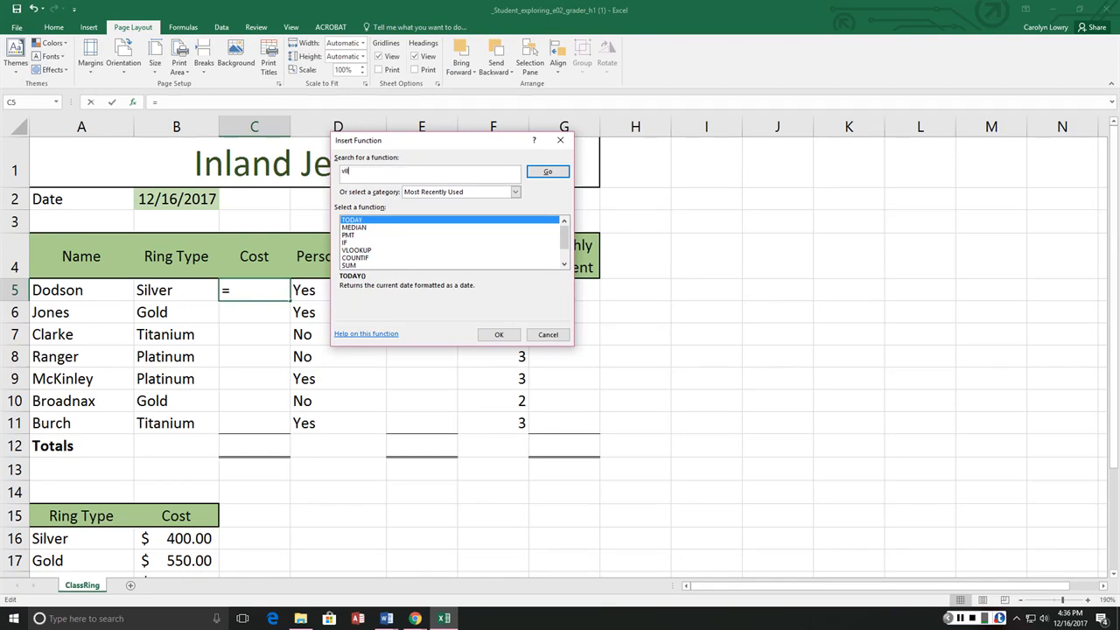
type("ookup")
key("Return")
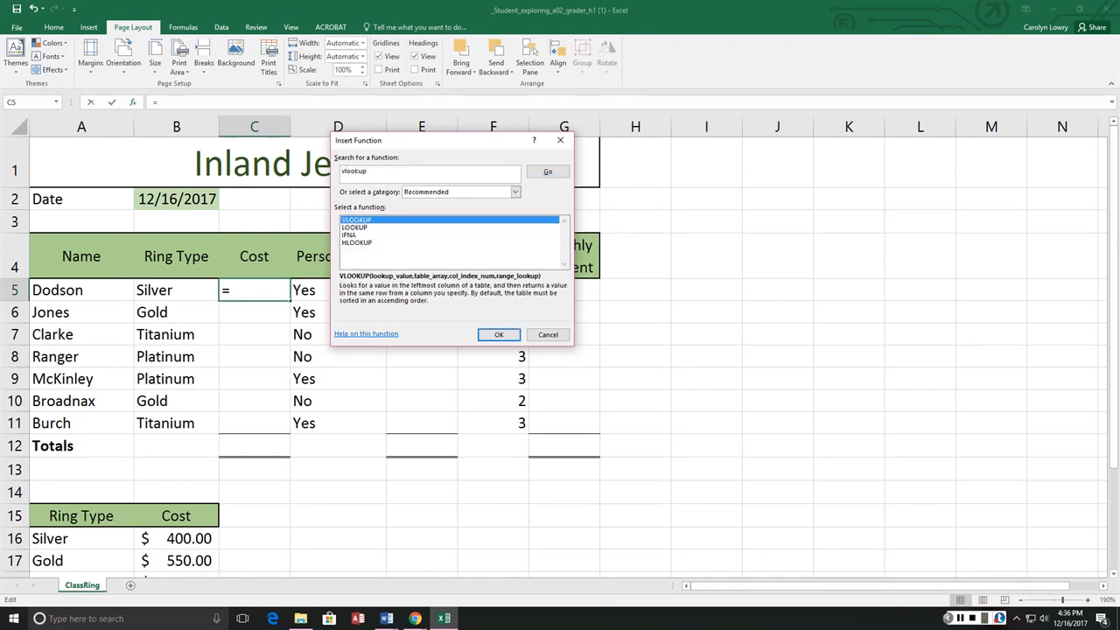
key("Return")
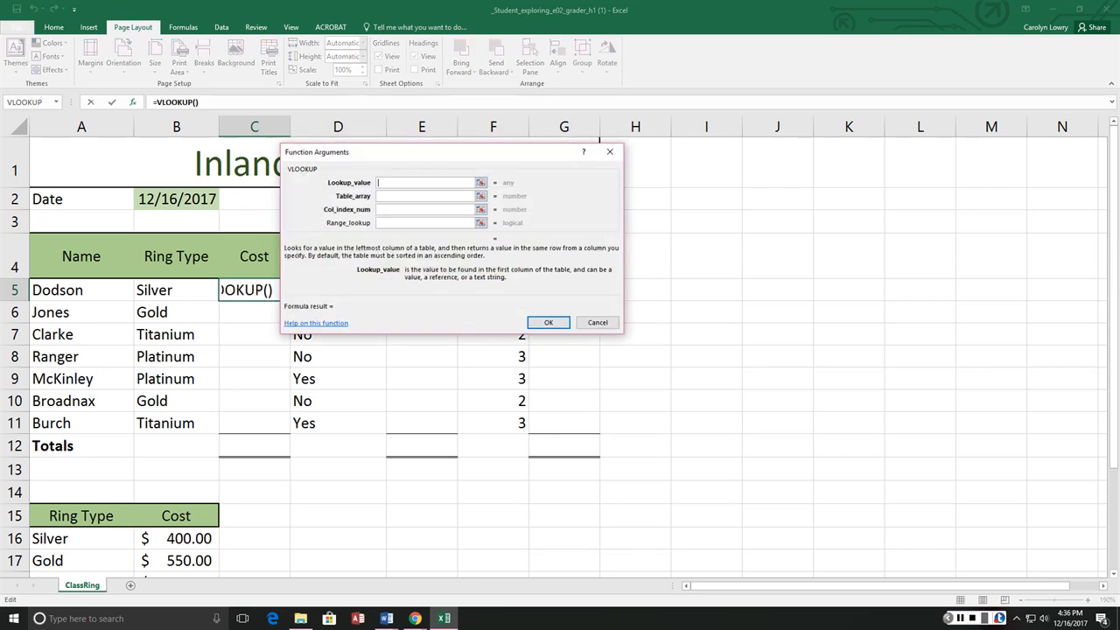
key("Return")
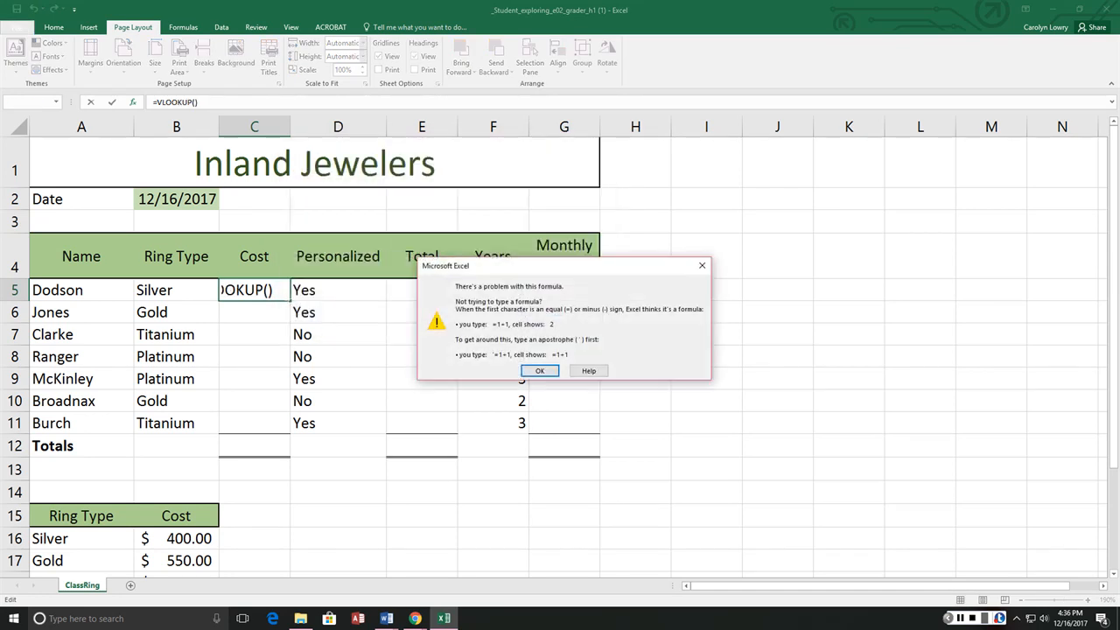
left_click(536, 368)
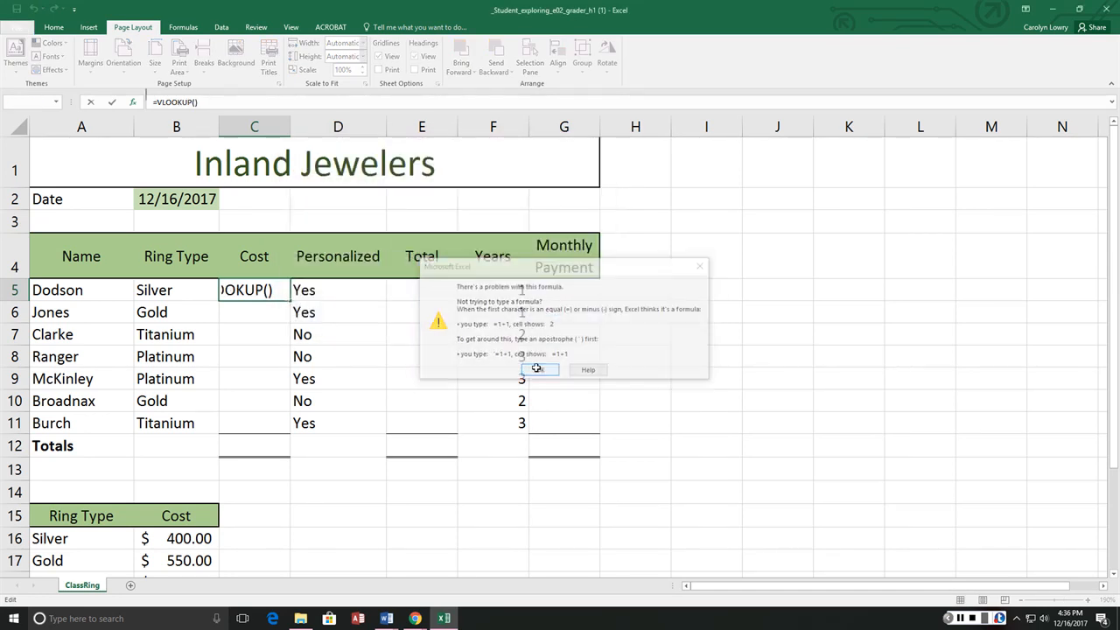
Step: Cancel the unfinished C5 formula and reopen Insert Function for C5
left_click(239, 324)
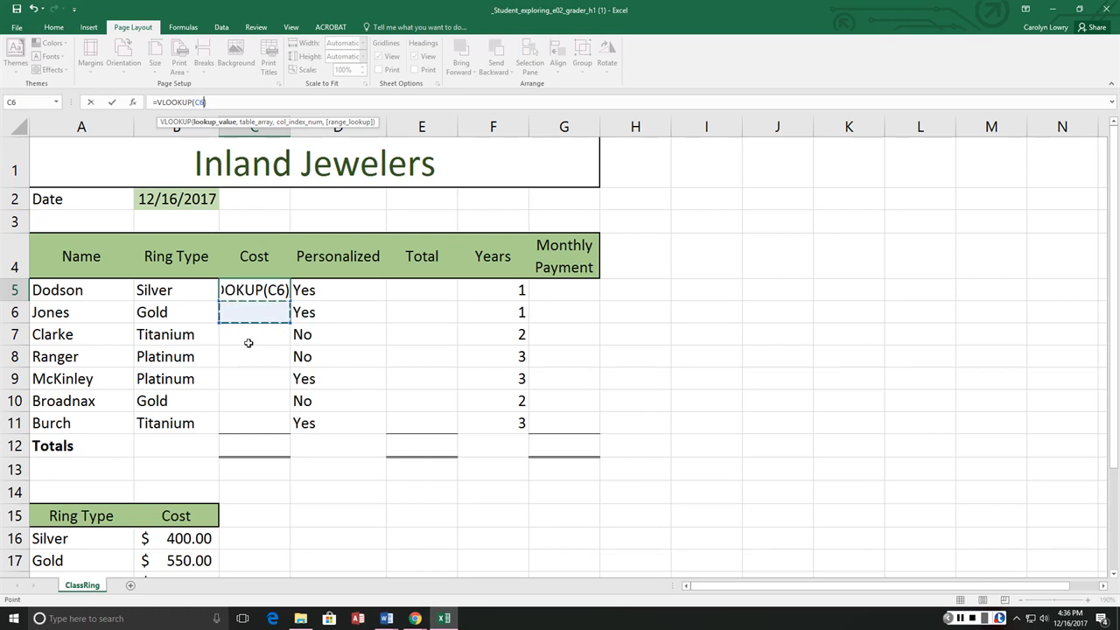
key("Escape")
left_click(264, 334)
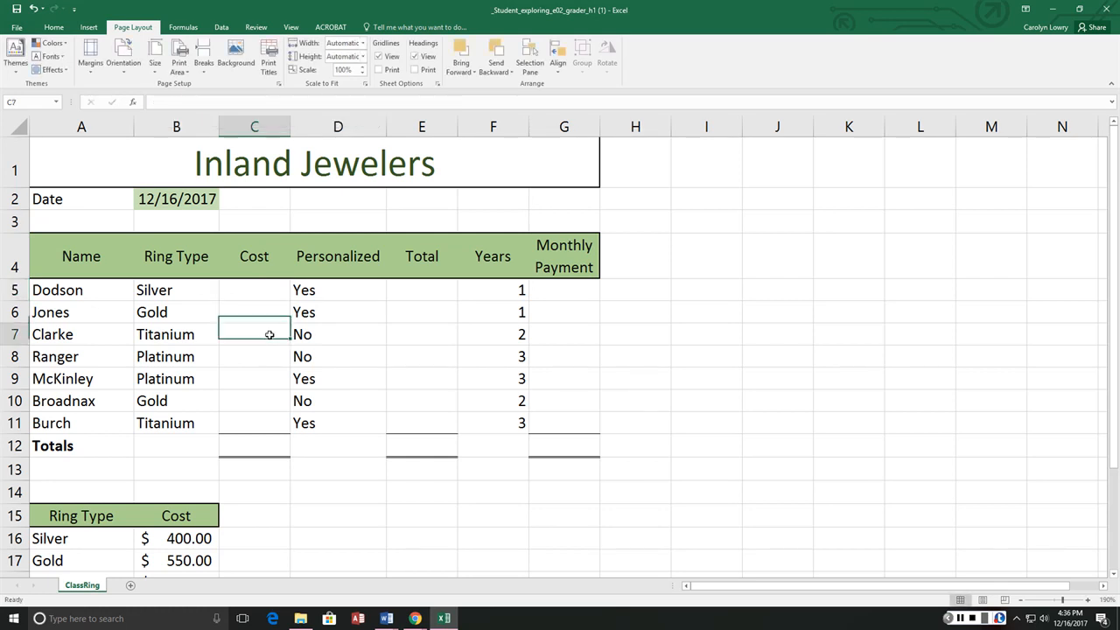
left_click(254, 287)
left_click(132, 102)
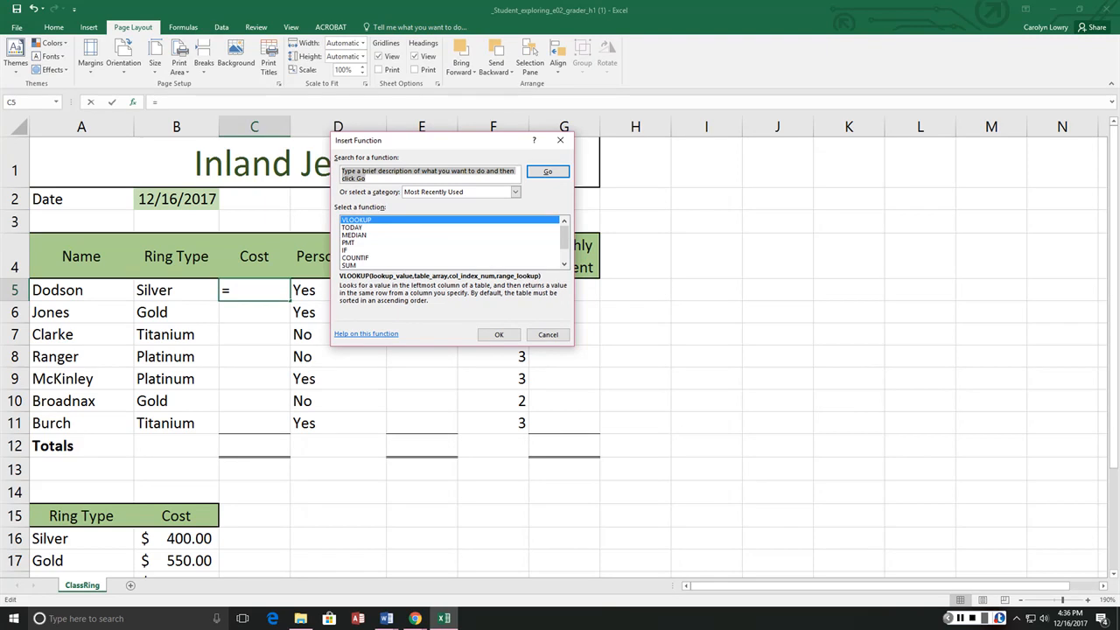
Step: Give C5's VLOOKUP lookup value B5 and table array A16:B19, ready for the column index
left_click(499, 335)
left_click_drag(420, 152, 785, 150)
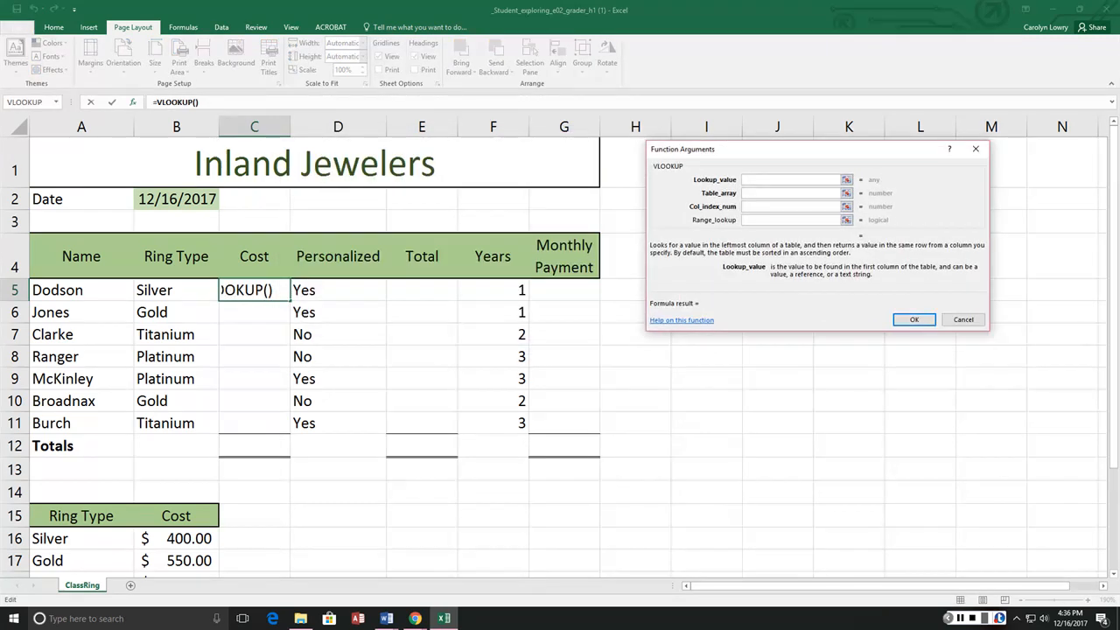
left_click(161, 292)
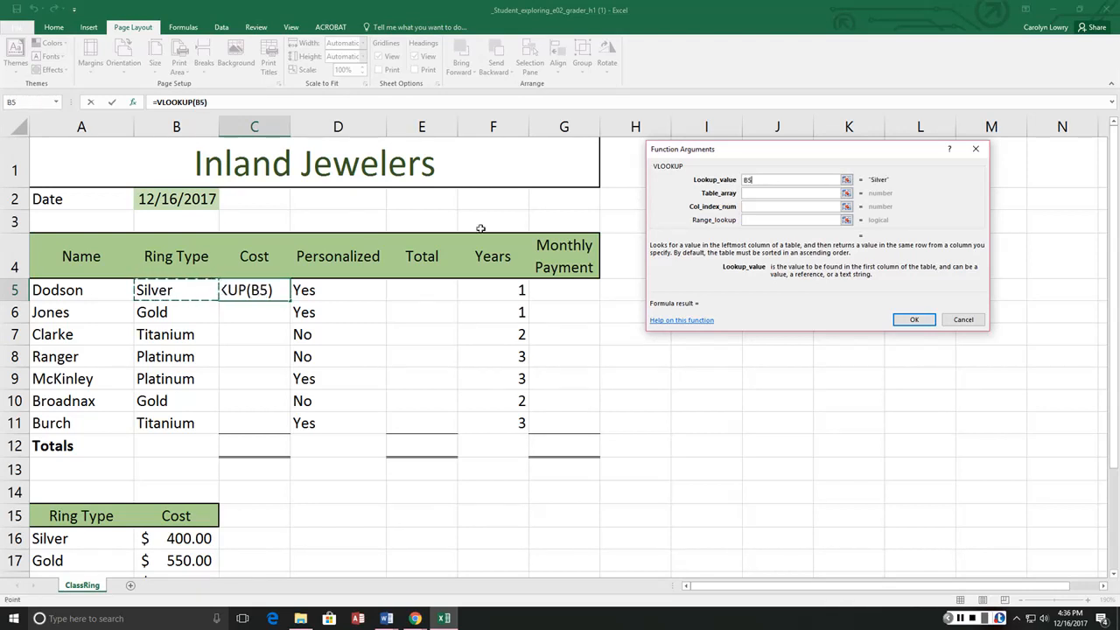
key("Tab")
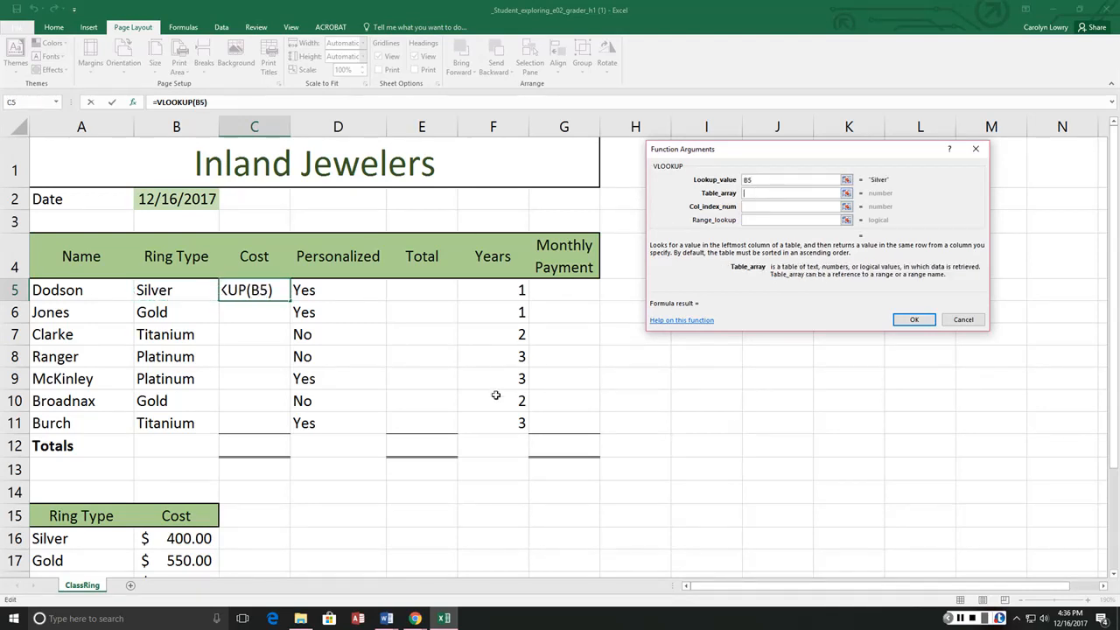
scroll(495, 395, "down", 2)
scroll(495, 394, "down", 1)
left_click_drag(45, 350, 174, 419)
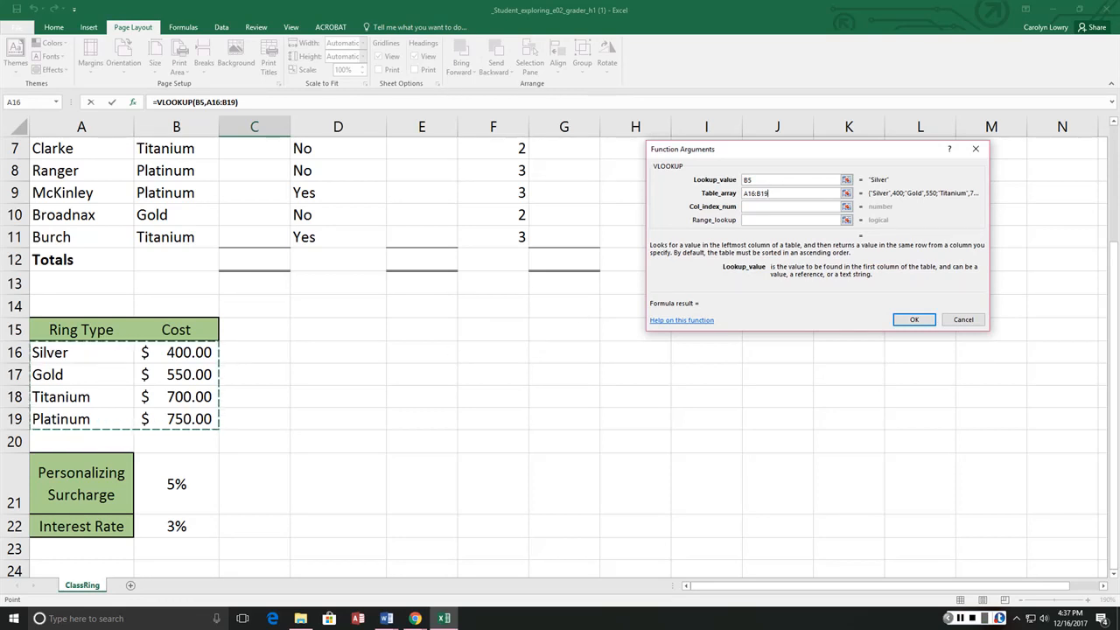
left_click_drag(774, 194, 733, 193)
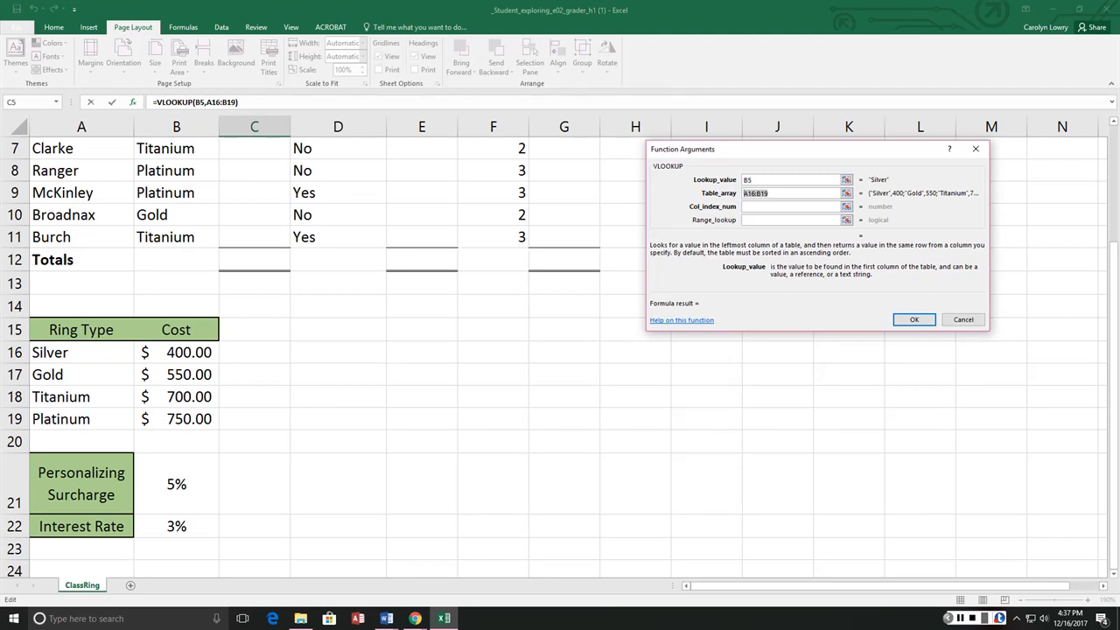
left_click(765, 207)
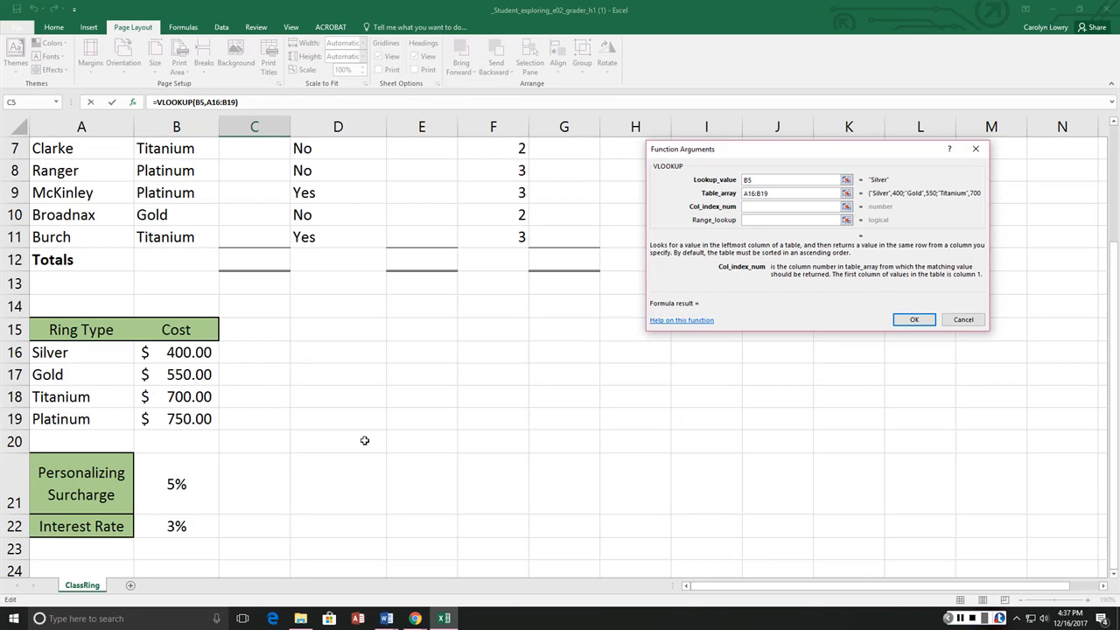
Step: Complete C5's VLOOKUP with column index 2 and range lookup FALSE so Dodson's cost shows 400
left_click(760, 206)
type("2")
left_click(767, 220)
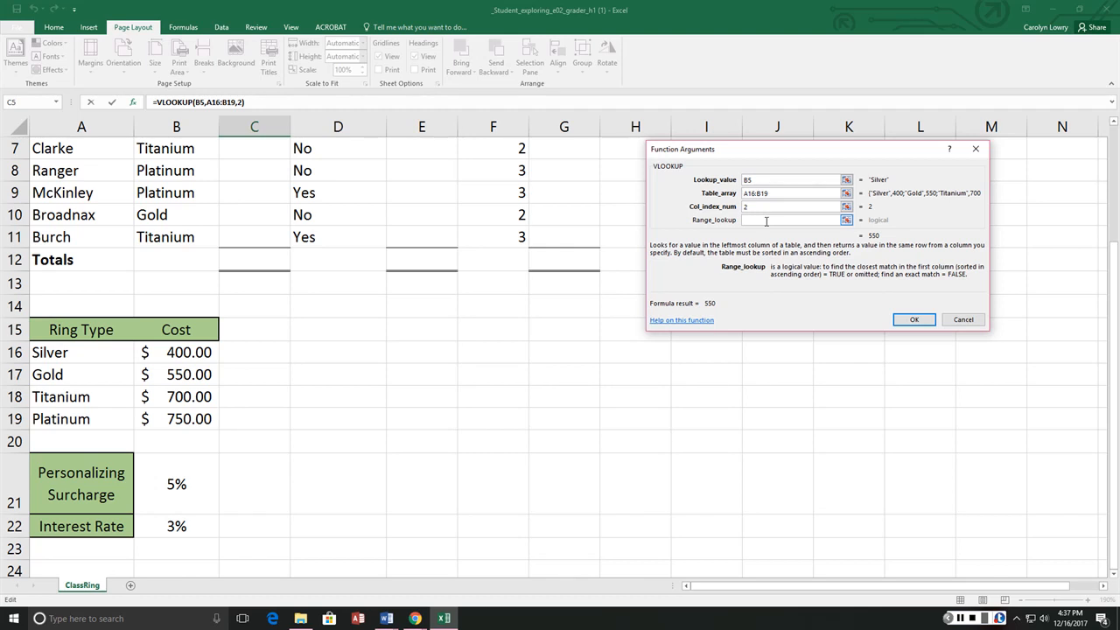
type("false")
key("Tab")
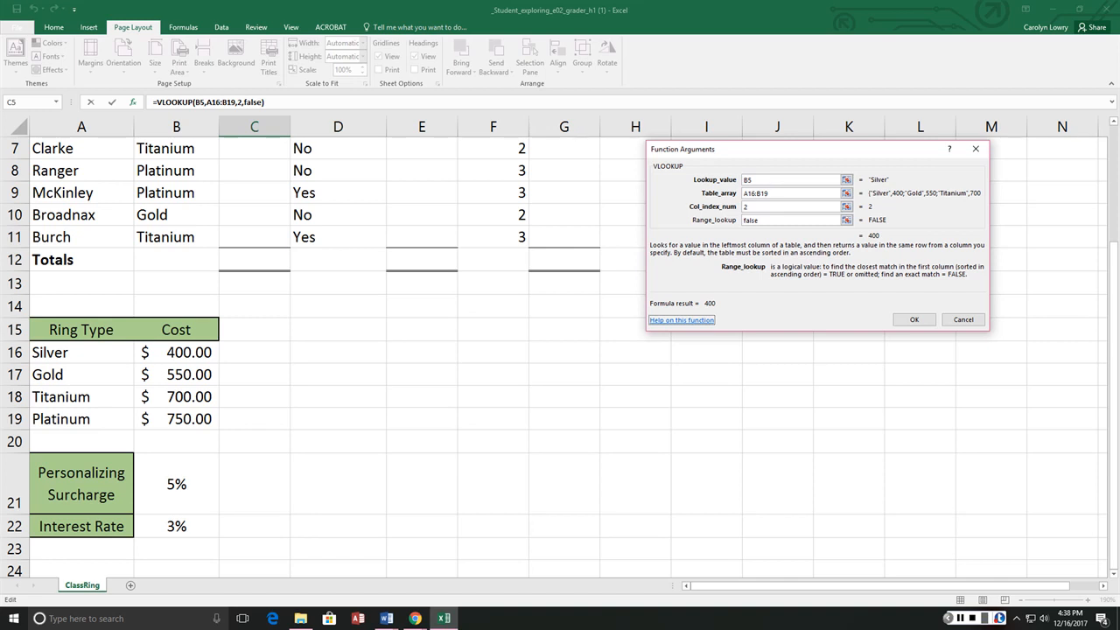
left_click(772, 221)
left_click(761, 180)
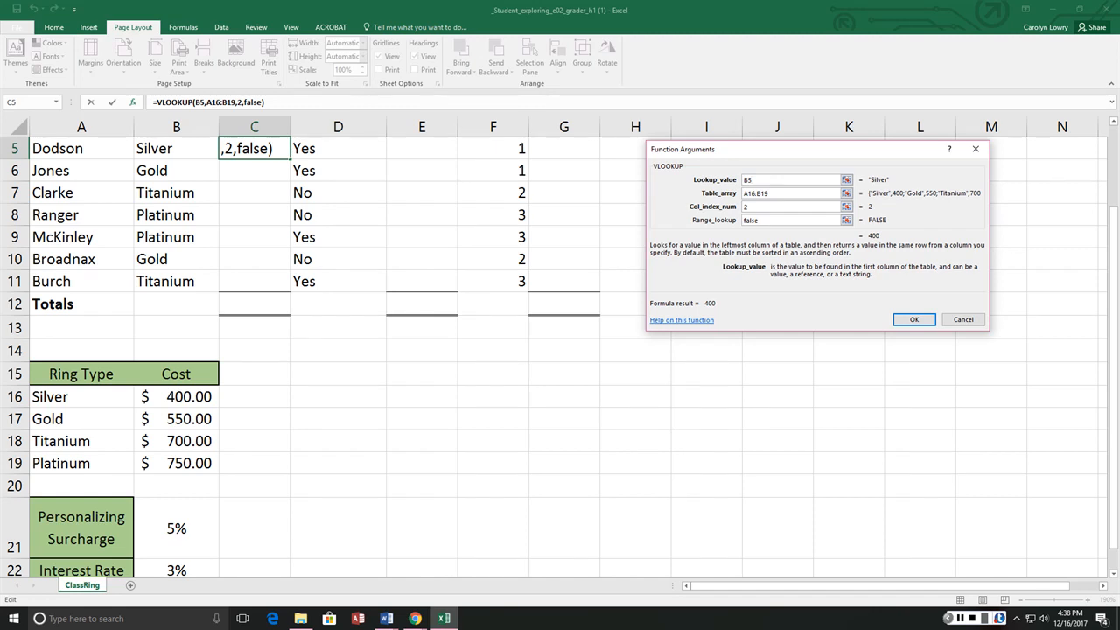
key("Tab")
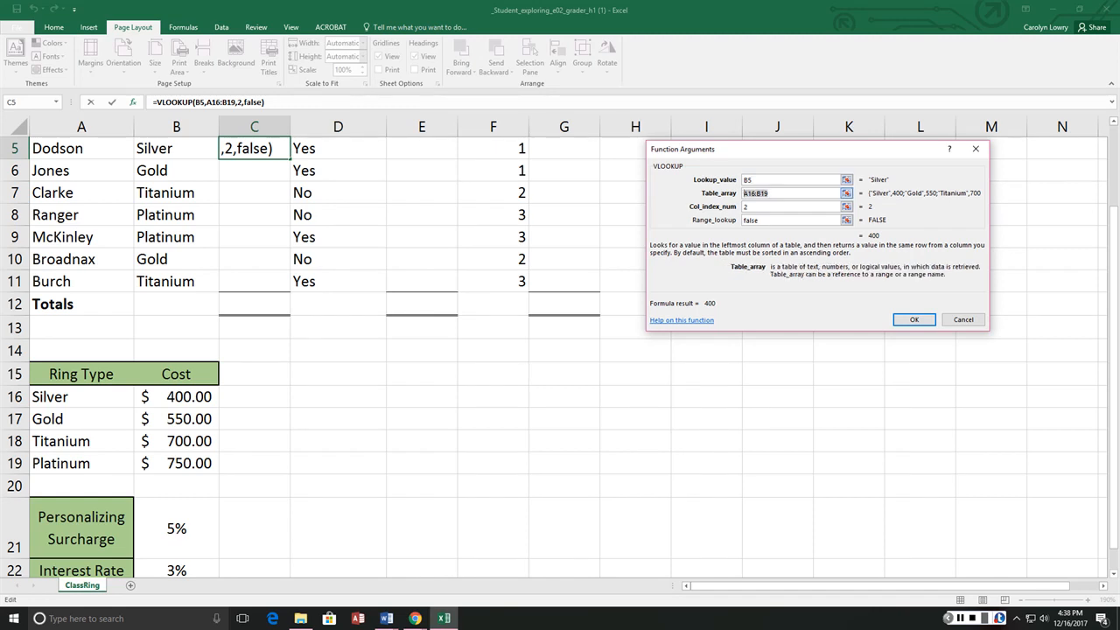
key("Tab")
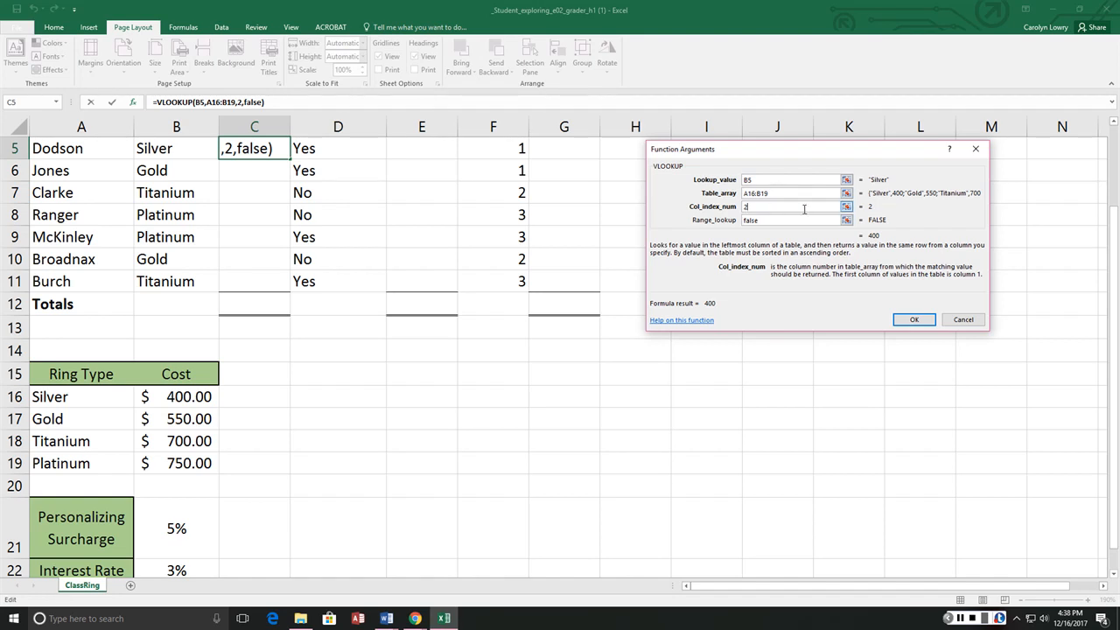
left_click(901, 319)
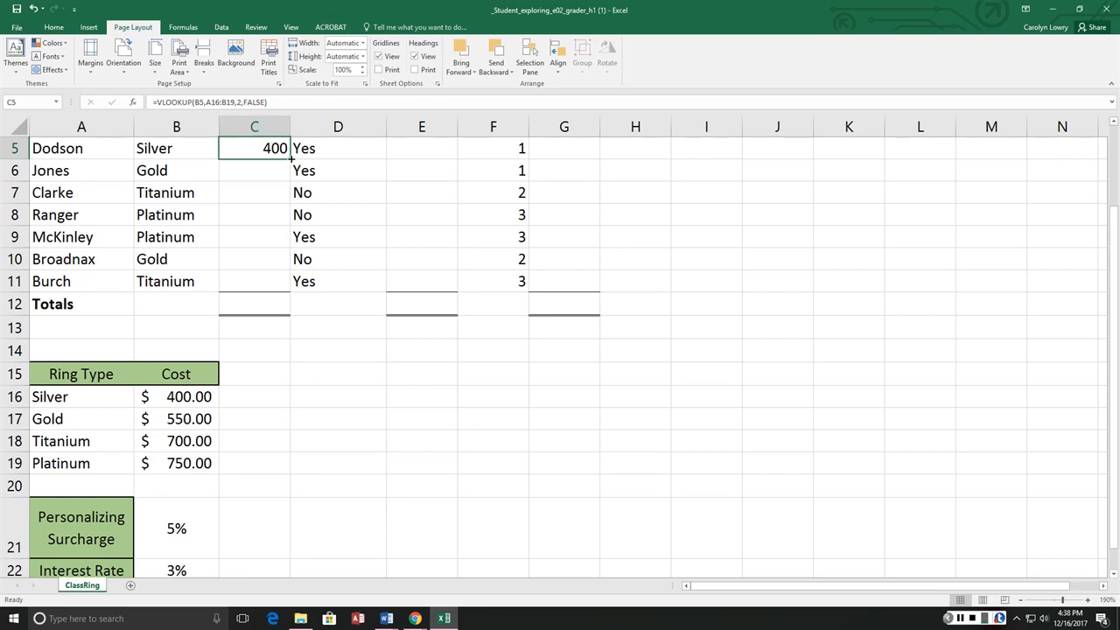
Step: Fill C5's cost lookup down to C11, giving 550, 700, 750 then #N/A, and inspect C5's formula
left_click_drag(289, 156, 287, 288)
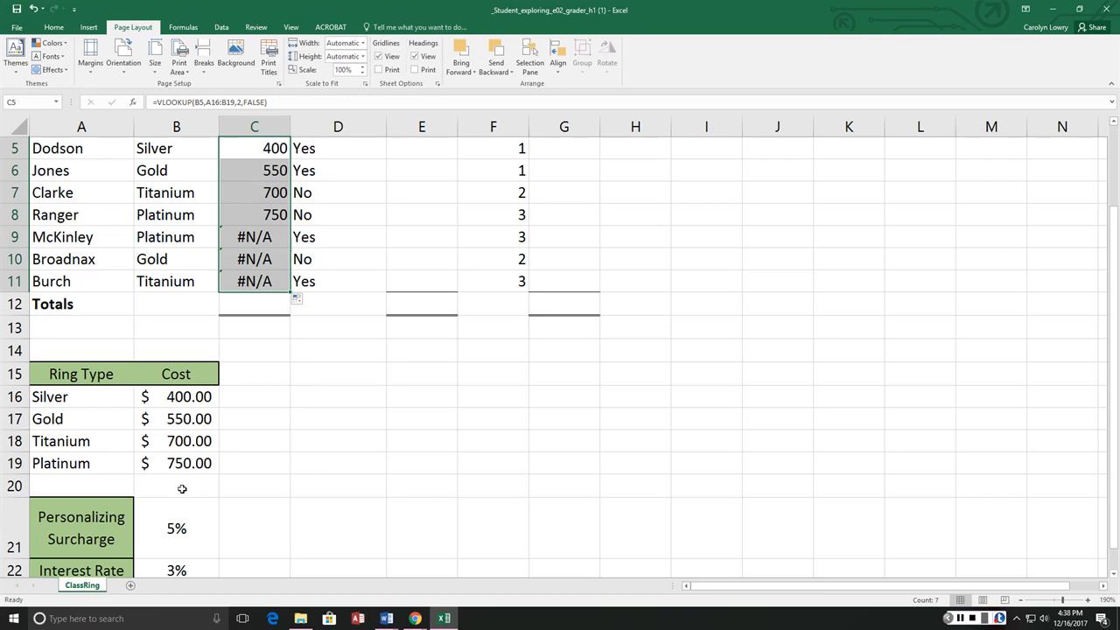
left_click(263, 149)
left_click(285, 100)
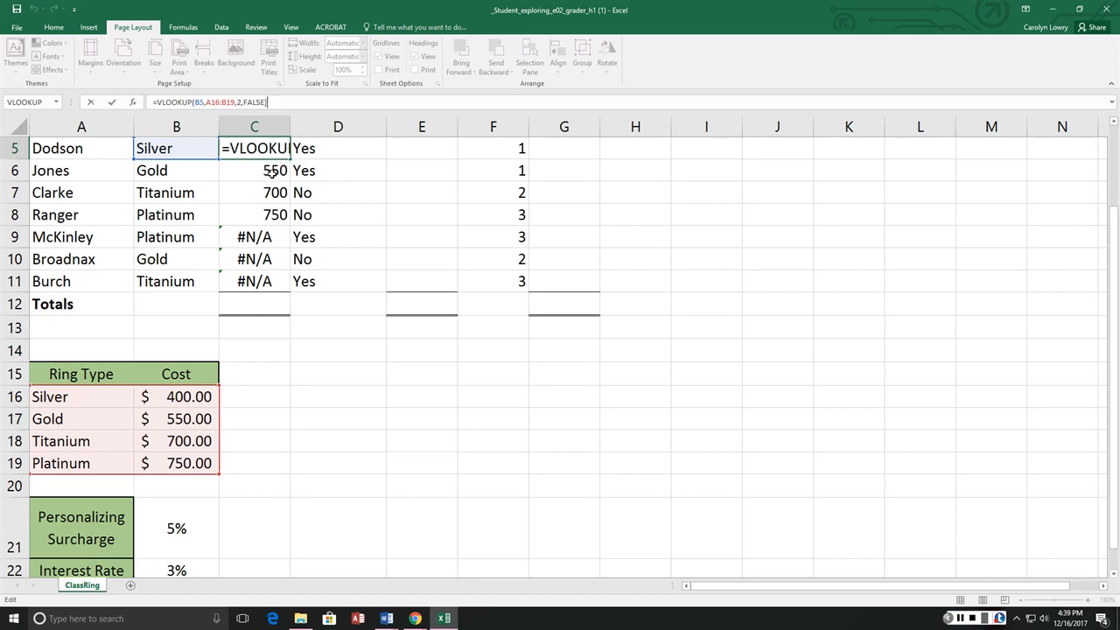
key("Return")
key("F2")
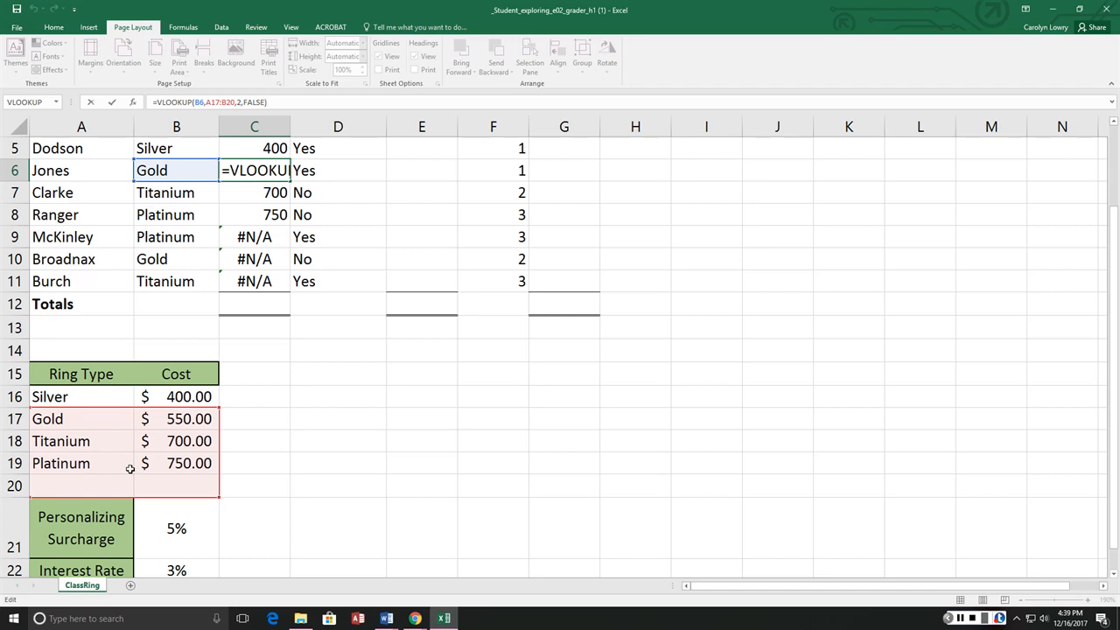
left_click(251, 276)
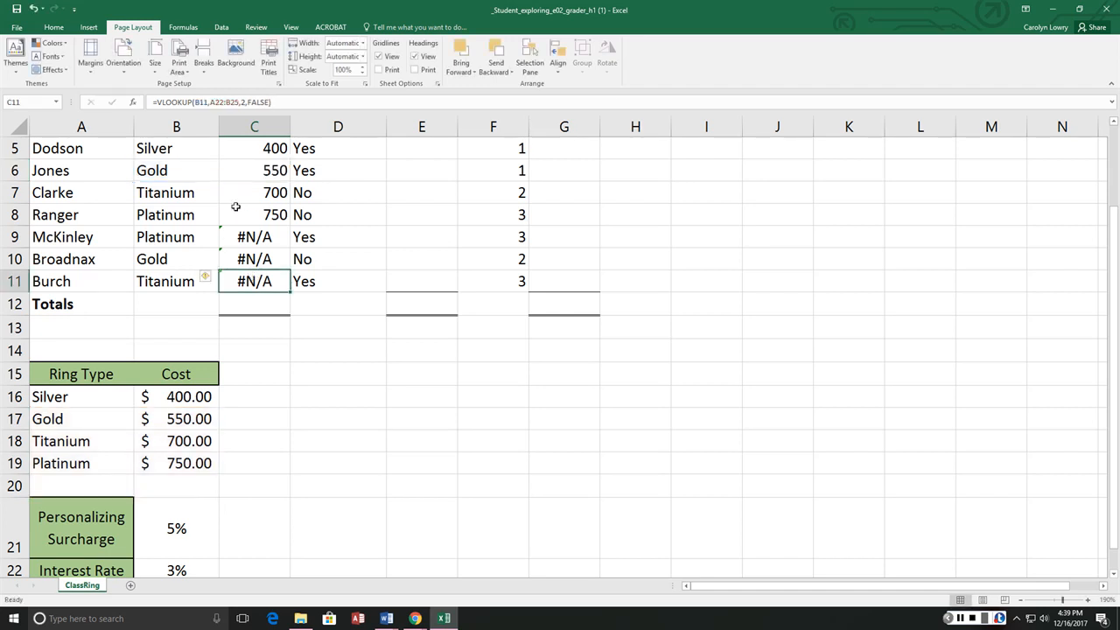
left_click(281, 98)
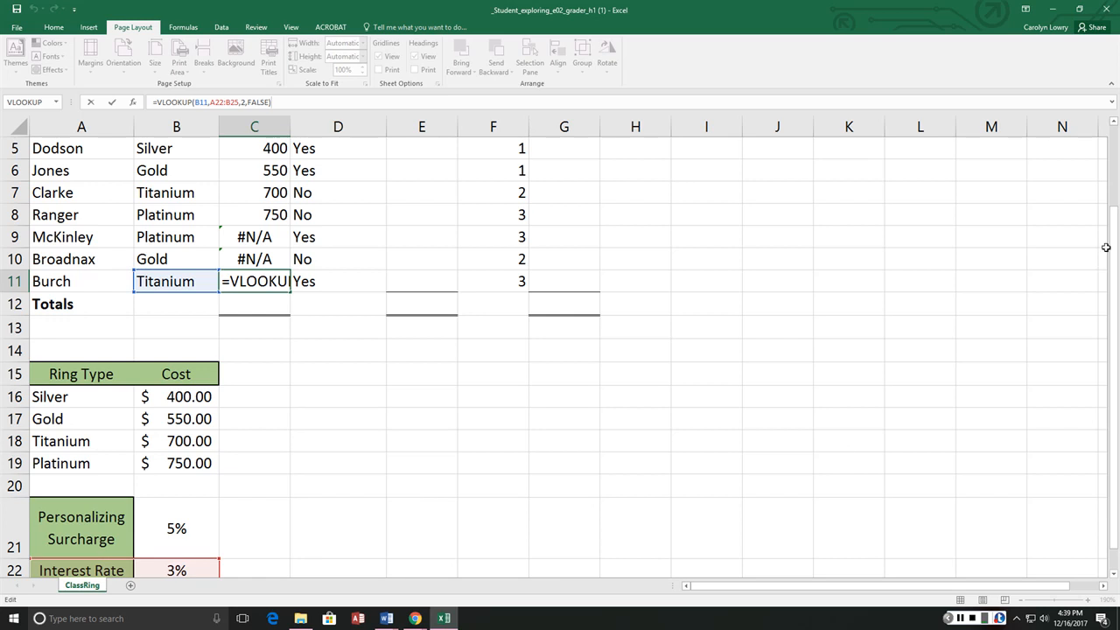
left_click(578, 521)
scroll(578, 520, "down", 4)
scroll(578, 521, "up", 3)
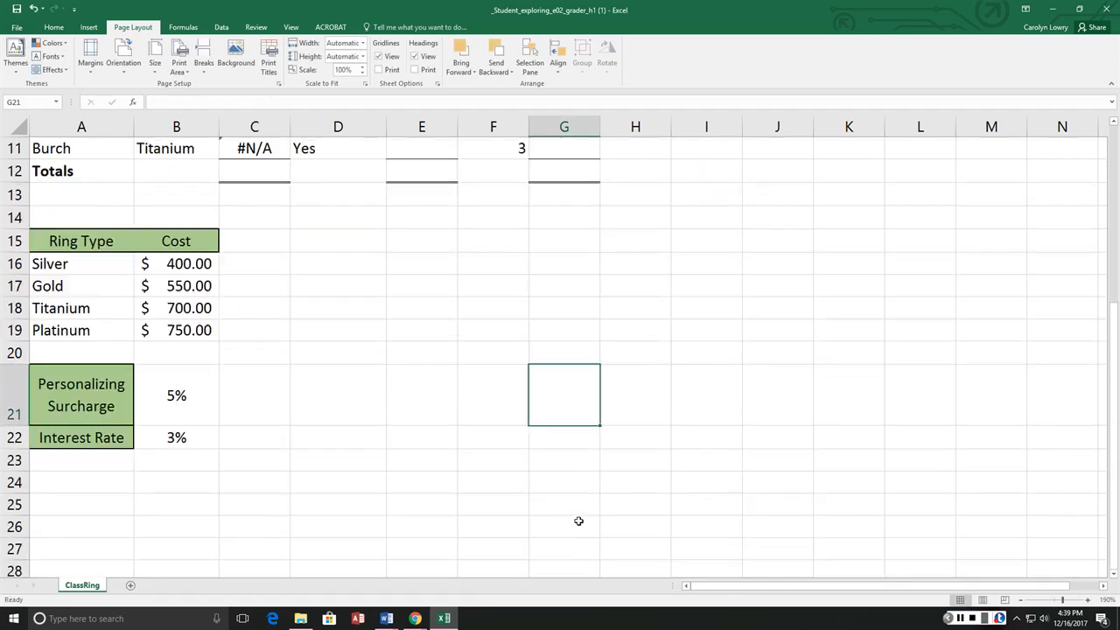
scroll(579, 520, "up", 1)
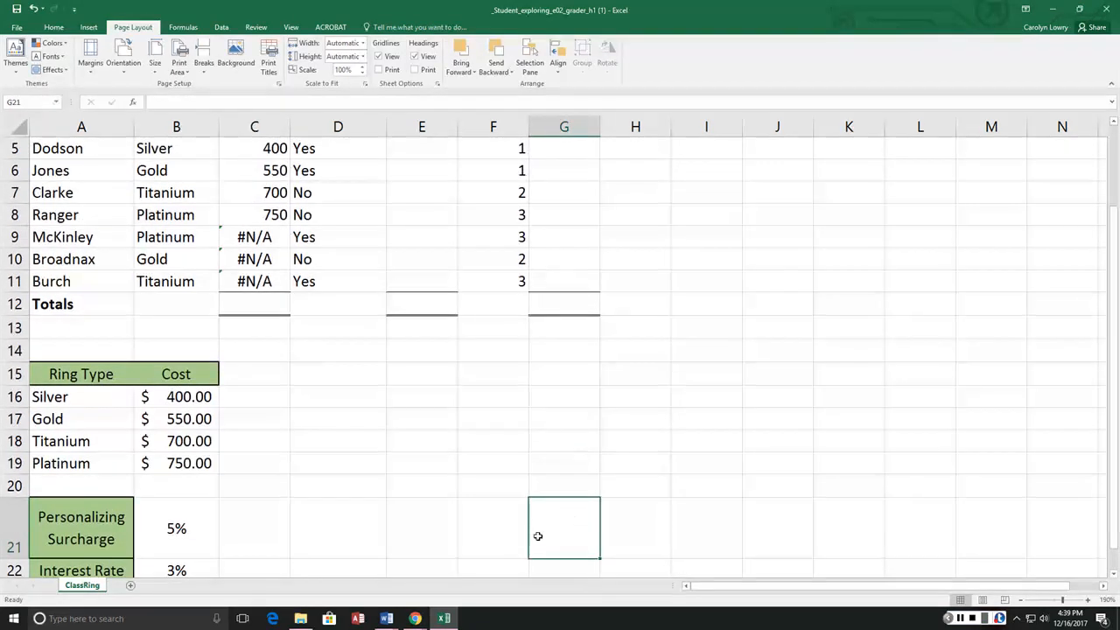
scroll(538, 535, "up", 2)
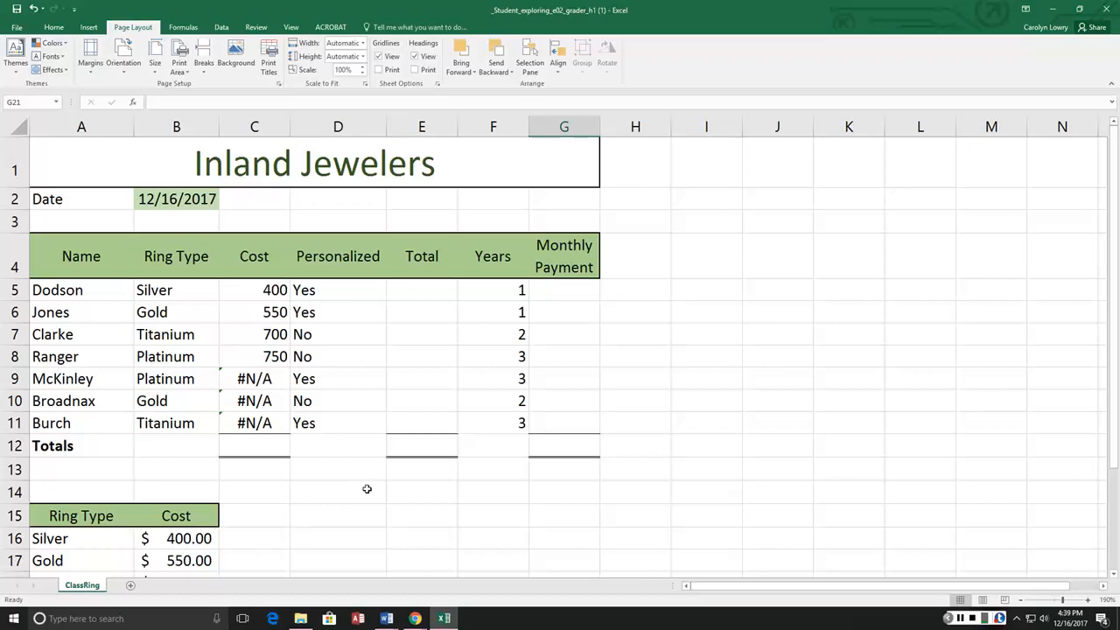
left_click(272, 294)
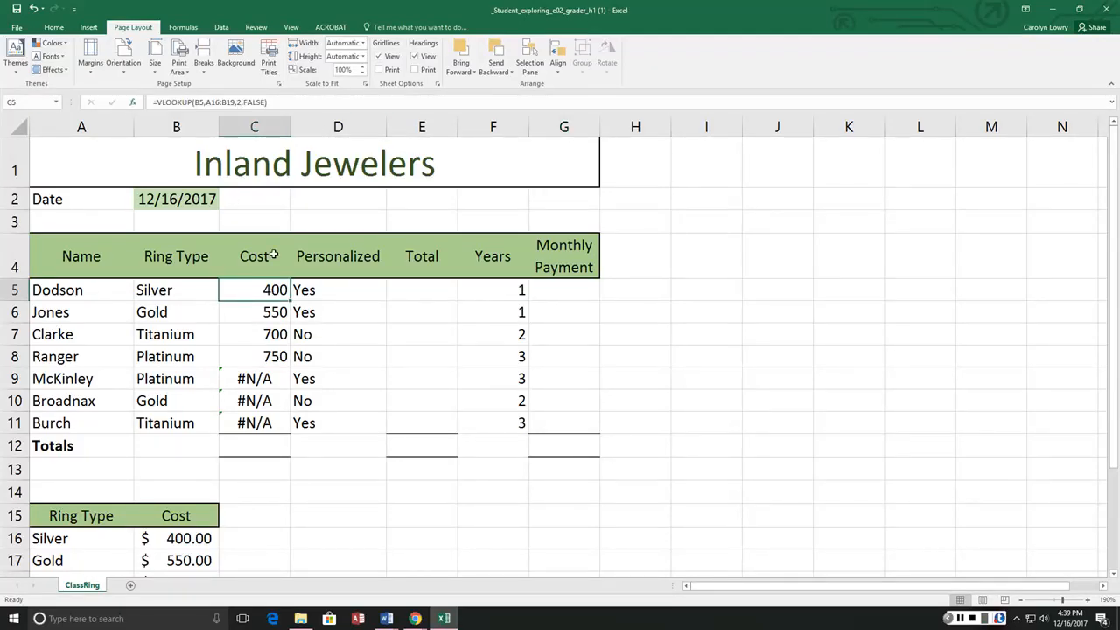
left_click(220, 101)
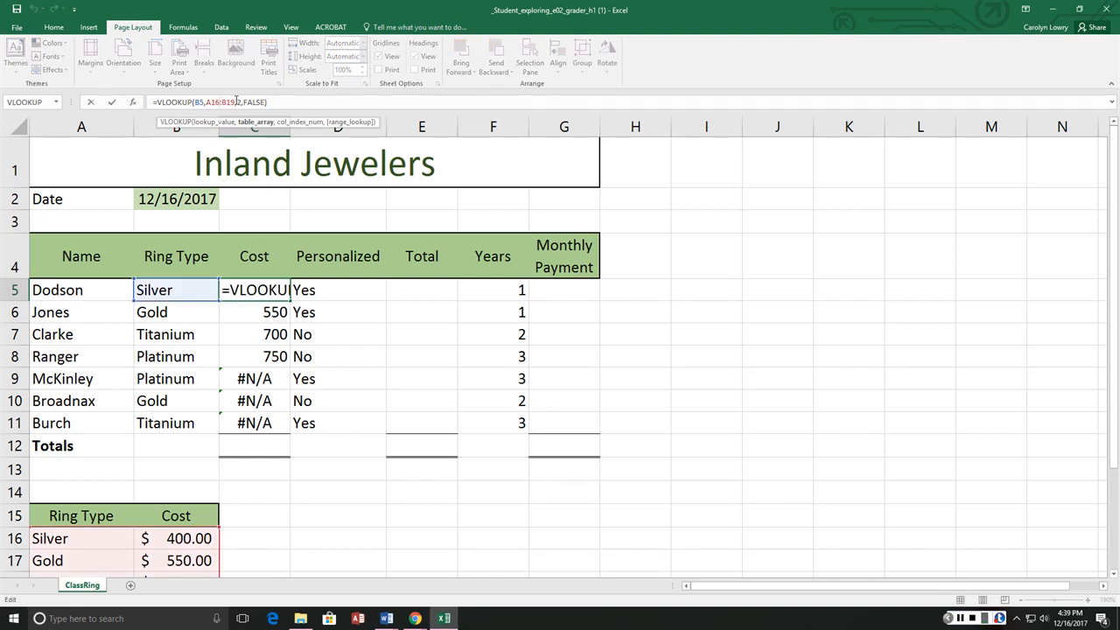
Step: Make the VLOOKUP table array absolute as $A$16:$B$19 in C5, keeping the result 400
left_click_drag(235, 102, 206, 104)
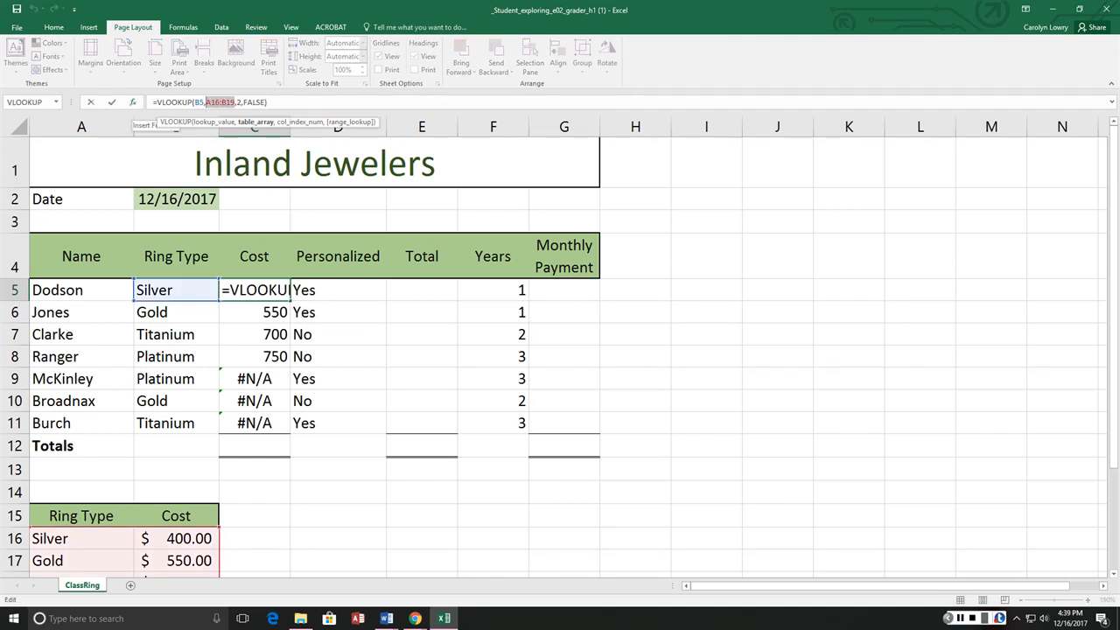
left_click(132, 101)
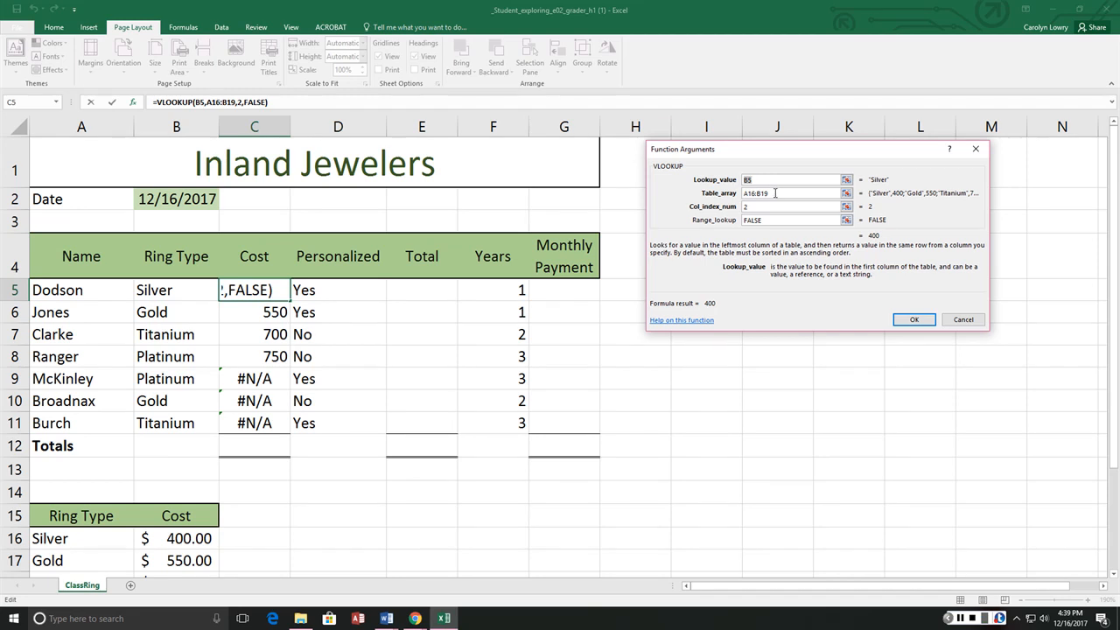
key("Tab")
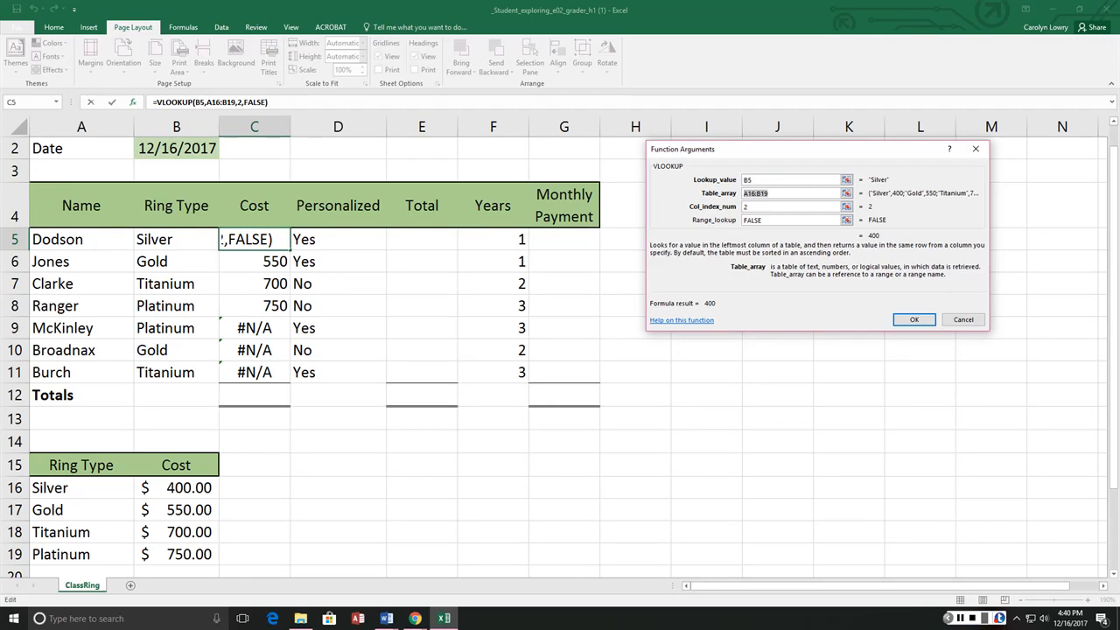
key("F4")
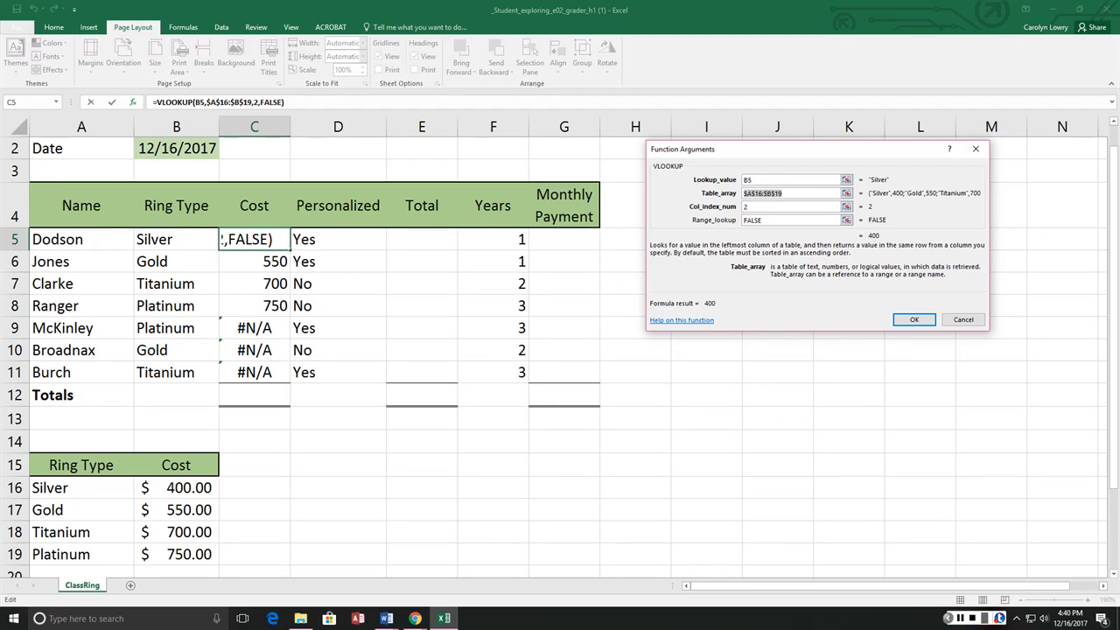
key("F4")
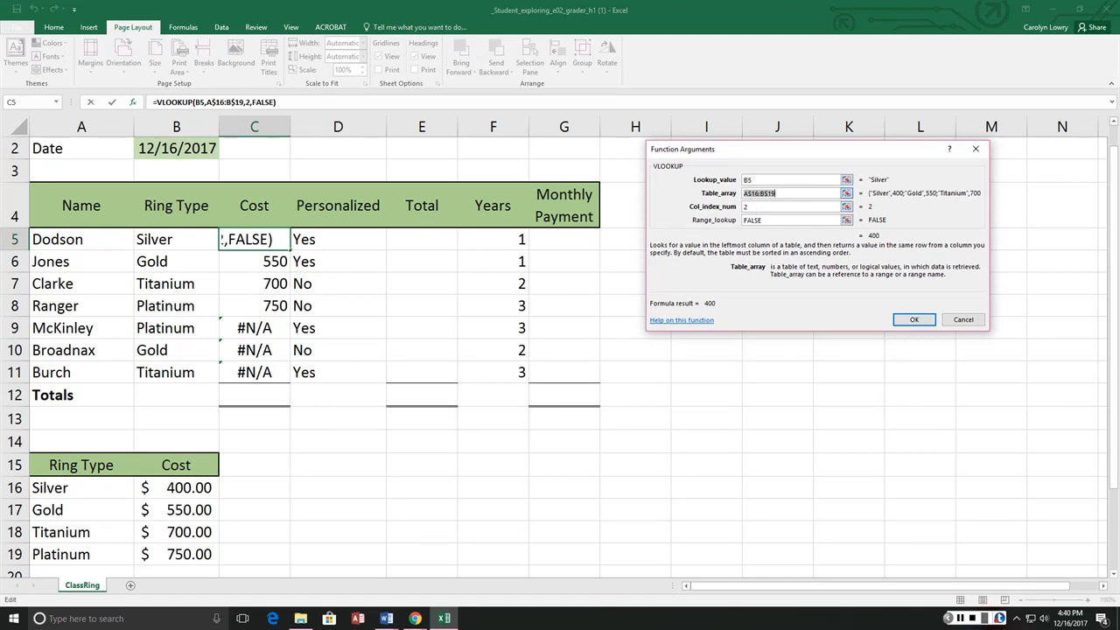
key("F4")
key("F4")
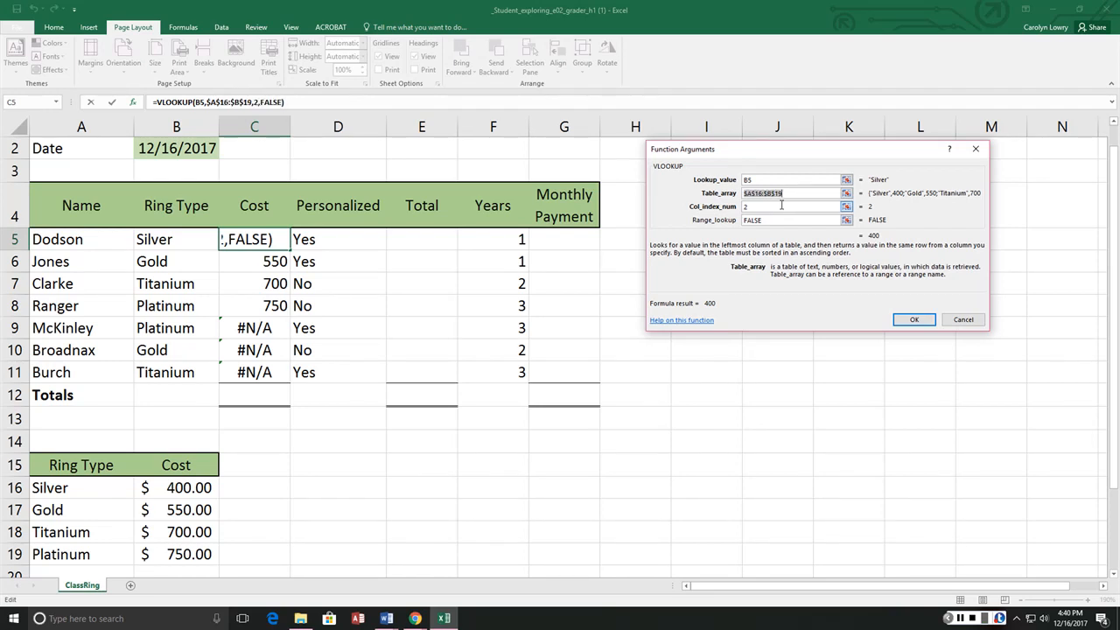
left_click(913, 319)
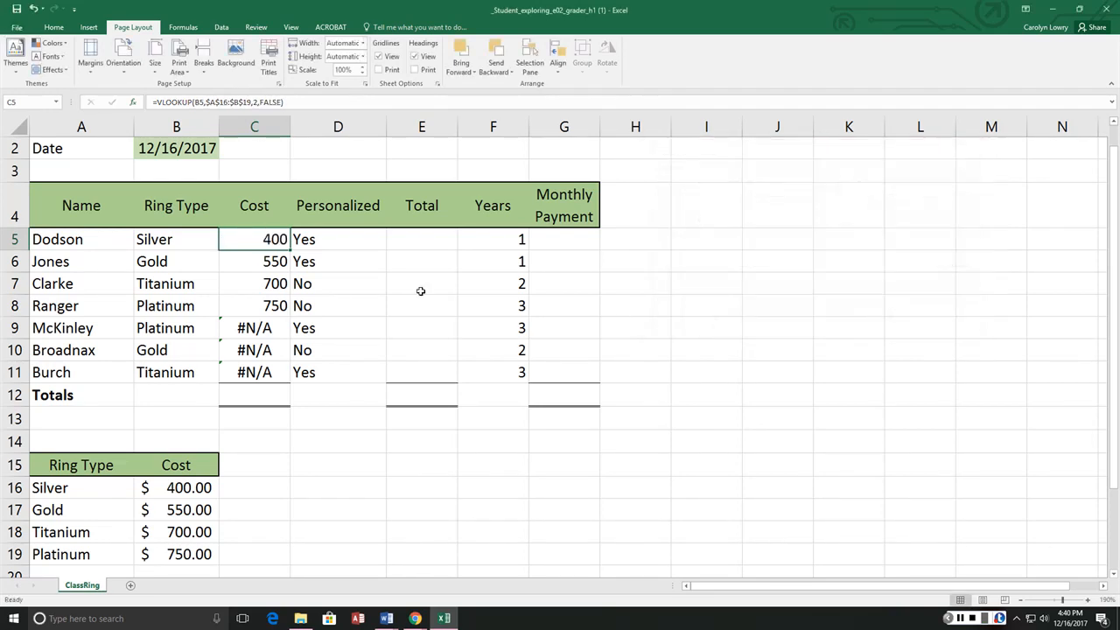
Step: Fill the corrected lookup down to C11 and check C10's formula, clearing the #N/A errors
left_click_drag(288, 250, 292, 383)
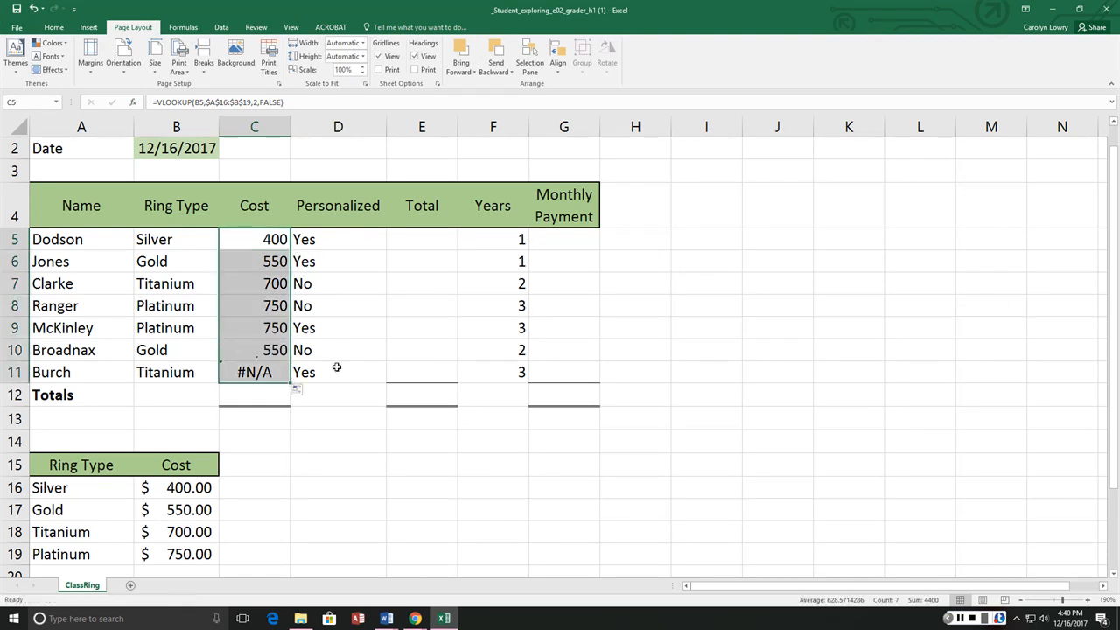
left_click(249, 353)
left_click(307, 102)
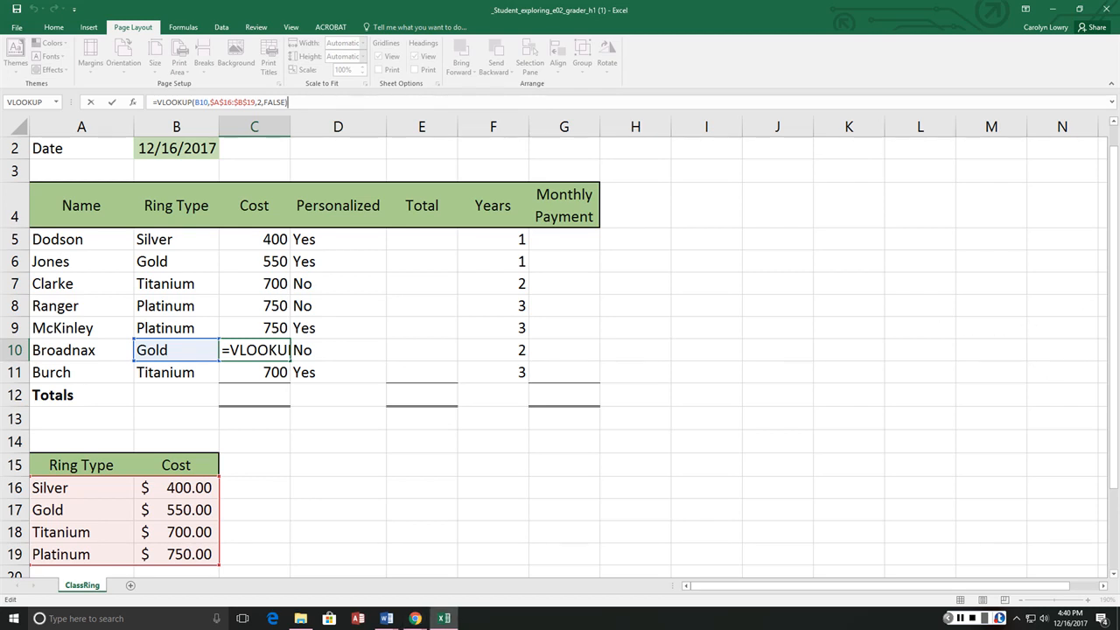
Step: After checking the Word instructions, select the cost cells C5 through C11
key("alt+Tab")
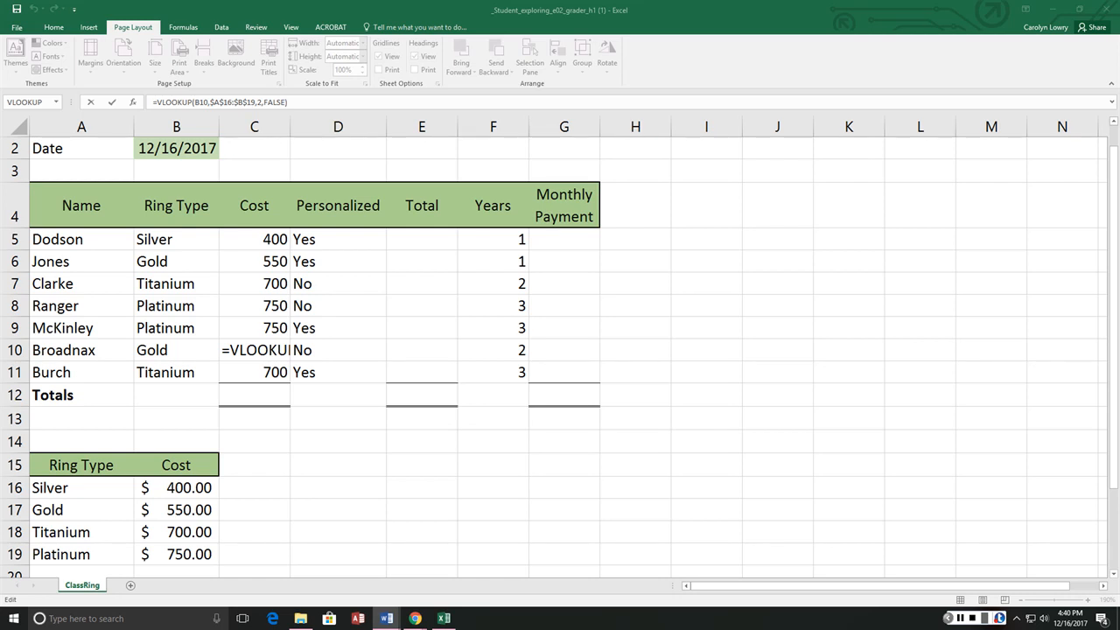
left_click(266, 238)
left_click(266, 238)
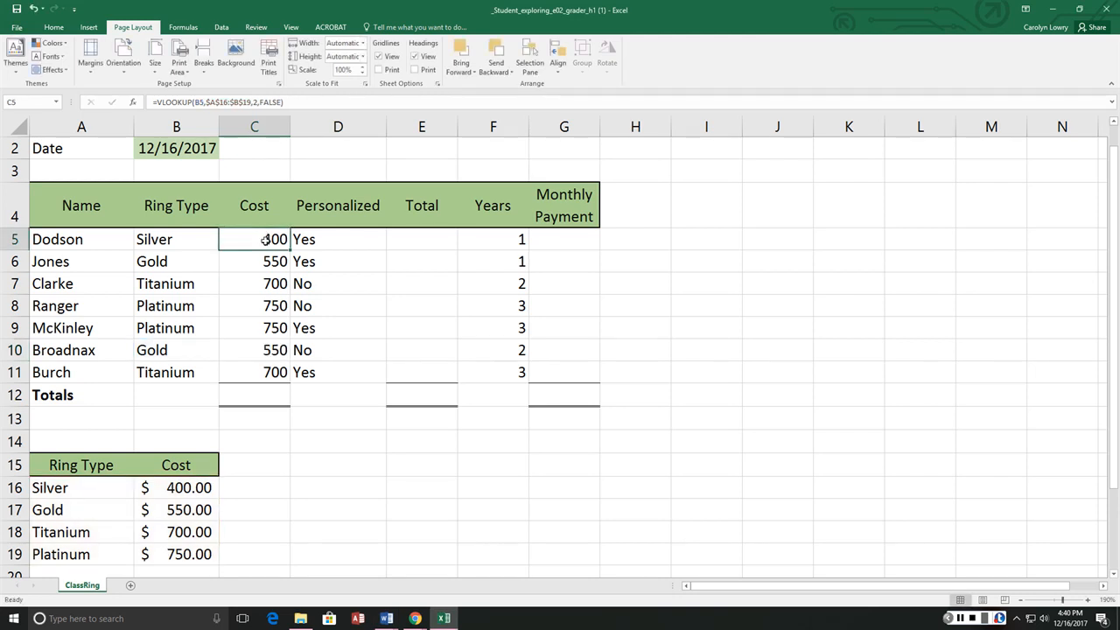
left_click_drag(266, 238, 260, 368)
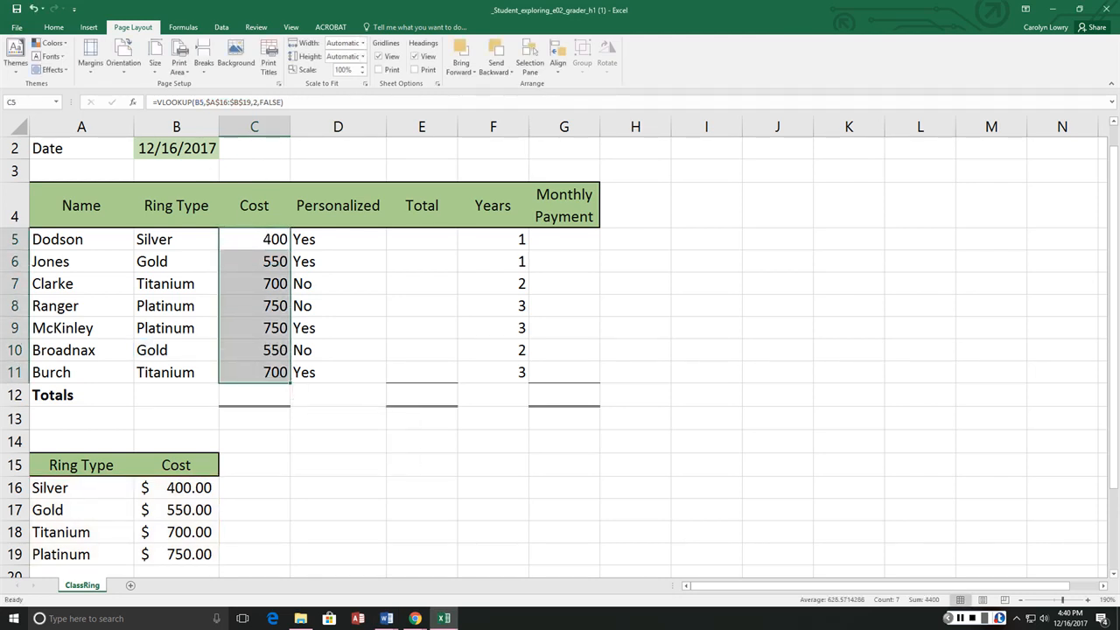
Step: Apply Accounting number format to C5:C11, showing $ 400.00 through $ 750.00
left_click(53, 27)
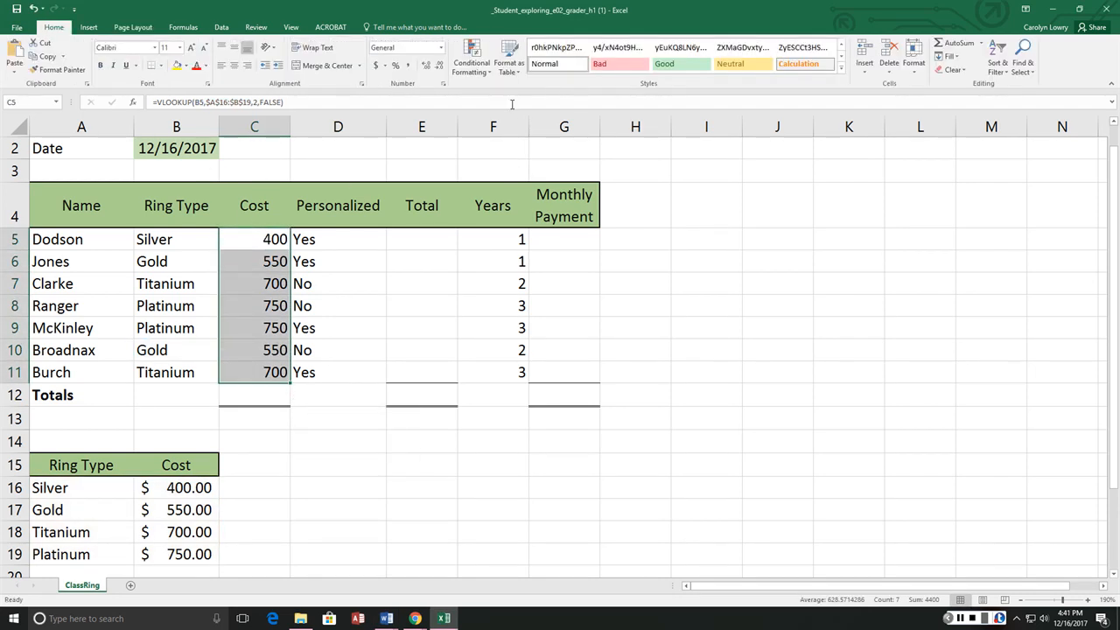
left_click(375, 66)
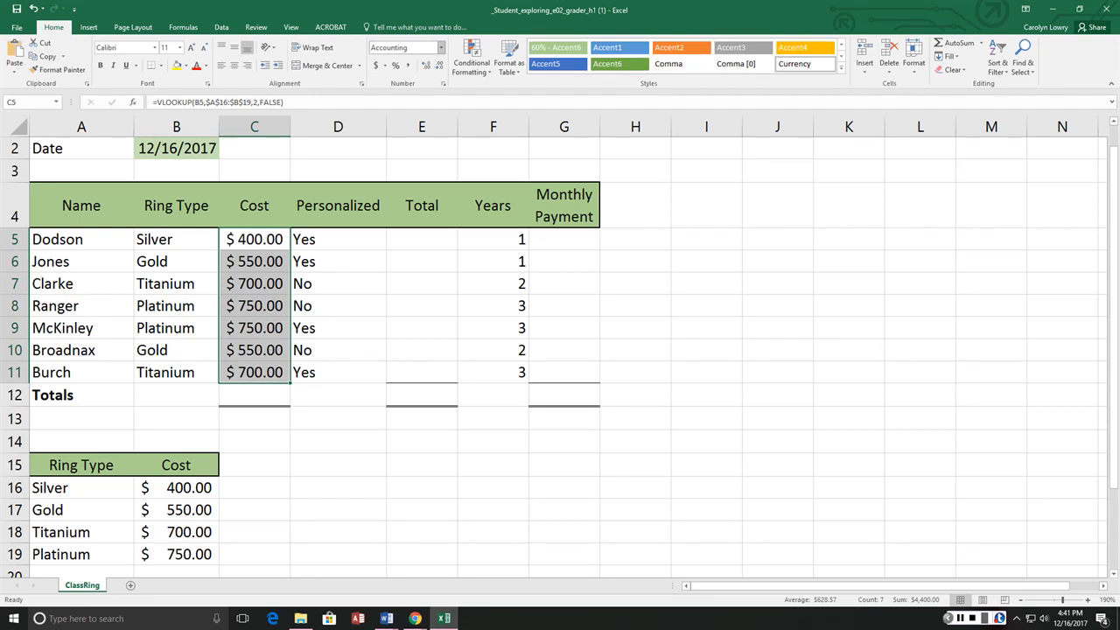
left_click(441, 47)
left_click(441, 47)
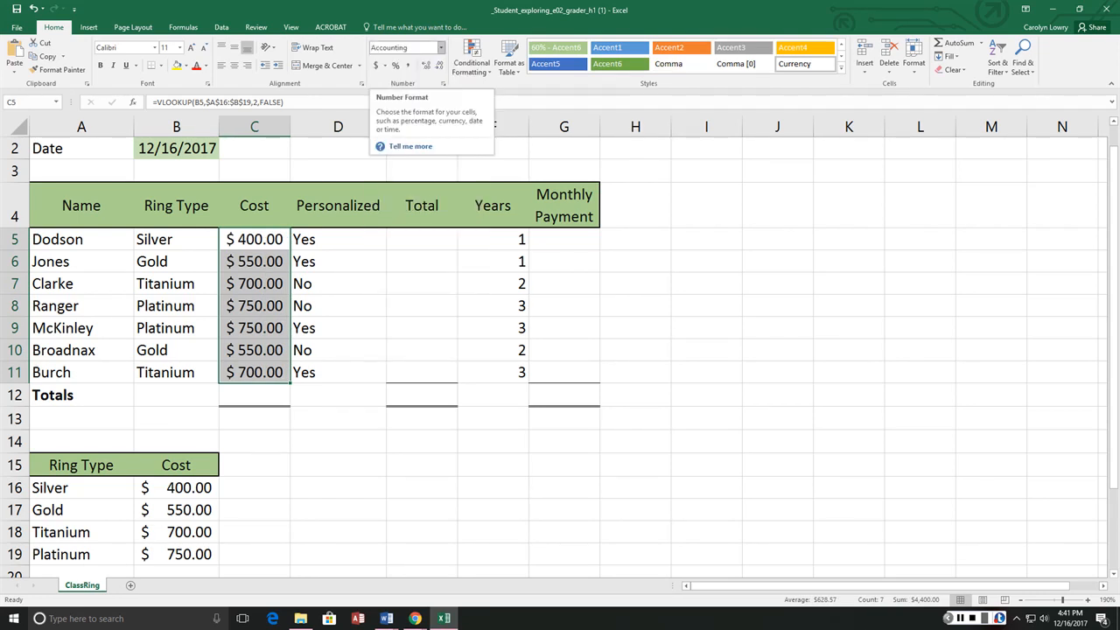
Step: Consult the Word instructions, then select Total cell E5
left_click(385, 618)
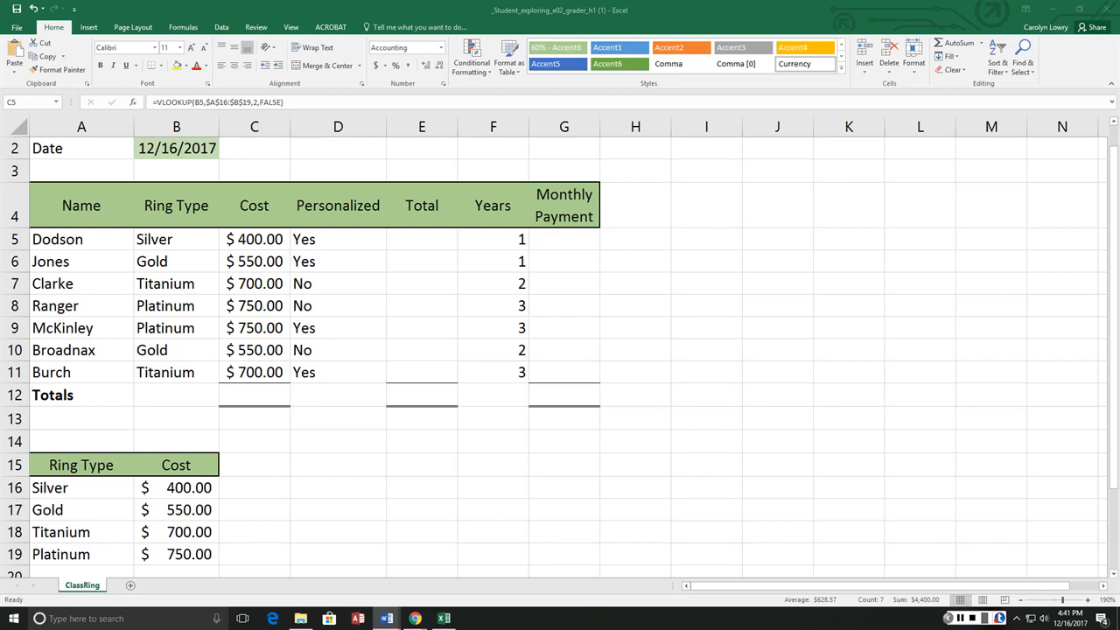
left_click(414, 237)
left_click(414, 237)
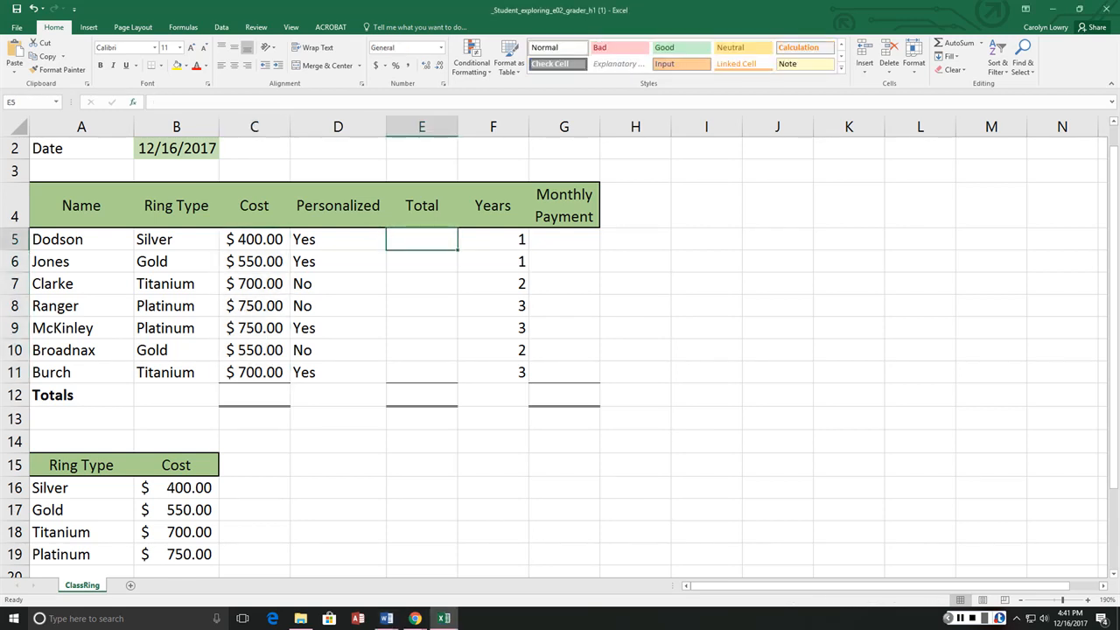
Step: Insert the IF function into E5 through the Insert Function search
left_click(133, 101)
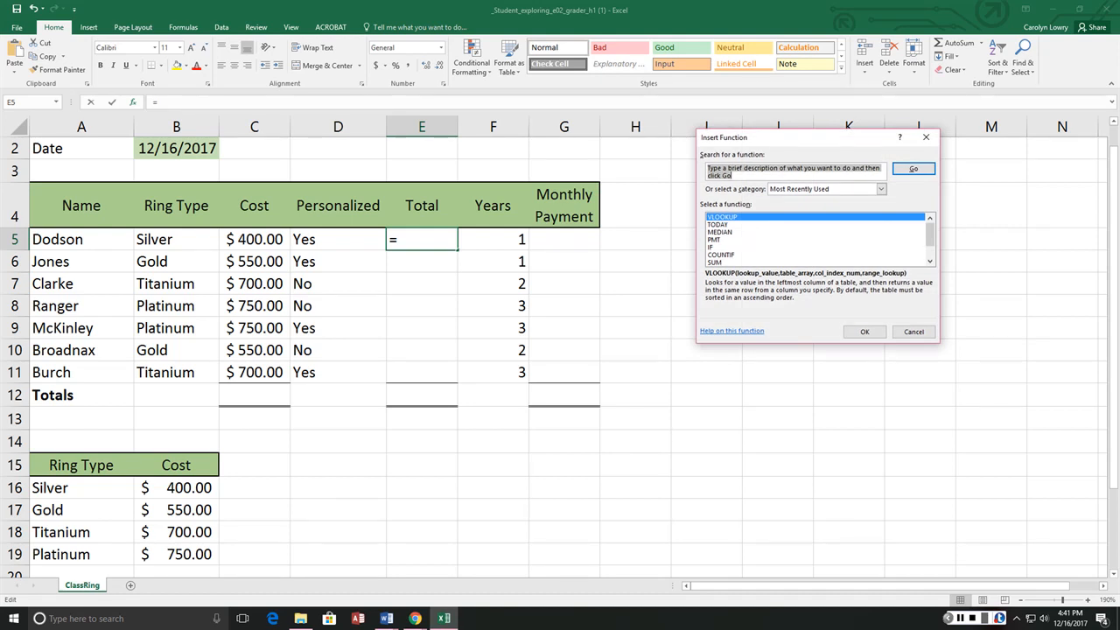
type("if")
key("Return")
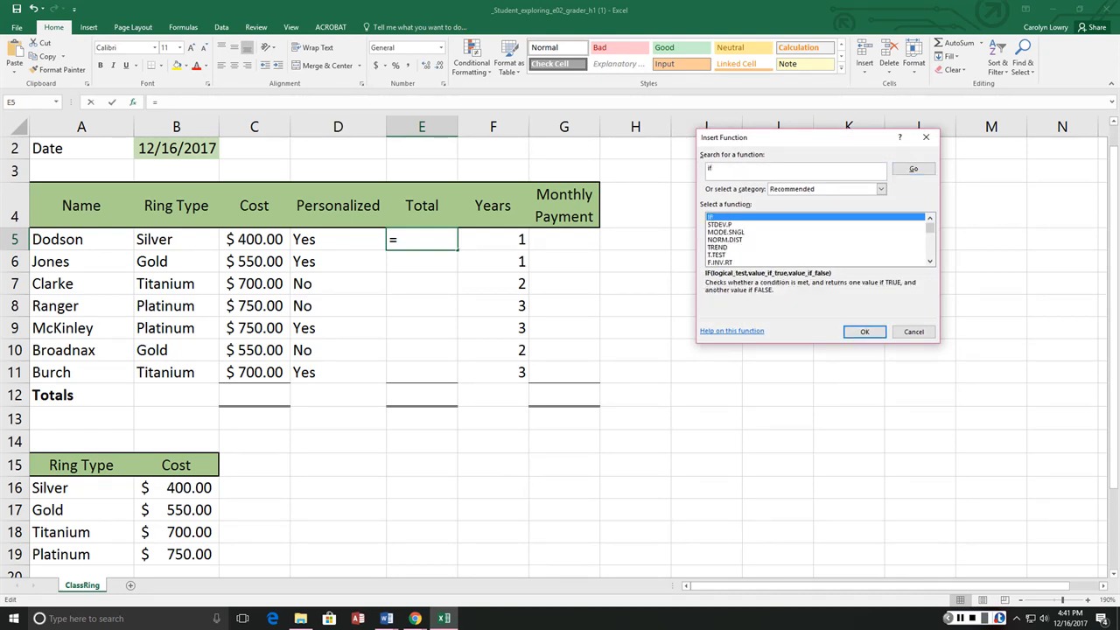
key("Return")
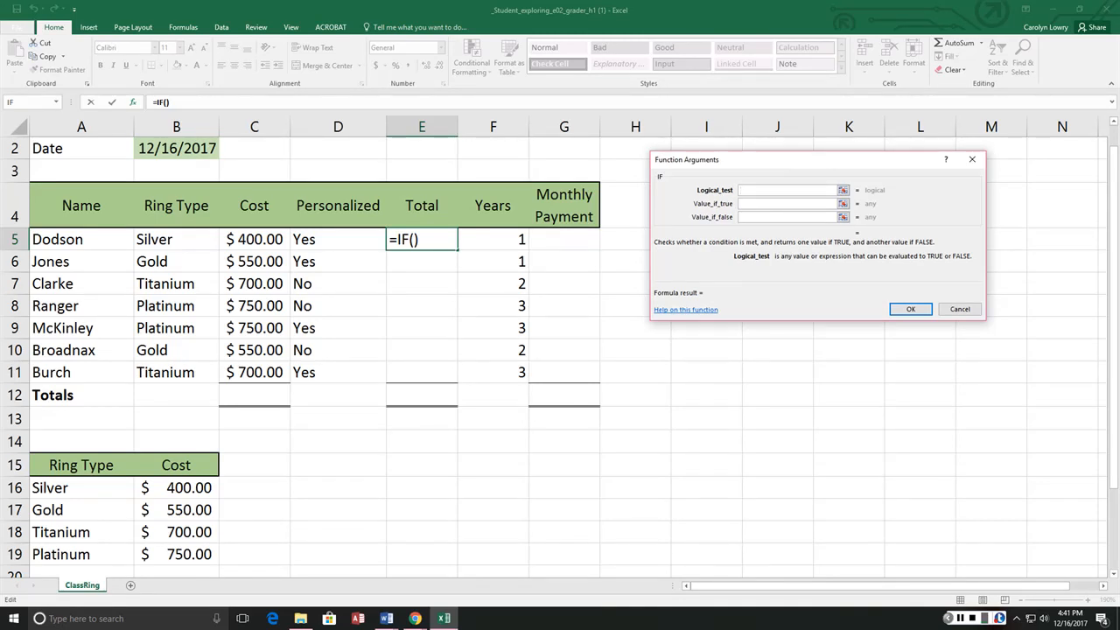
left_click_drag(759, 161, 738, 177)
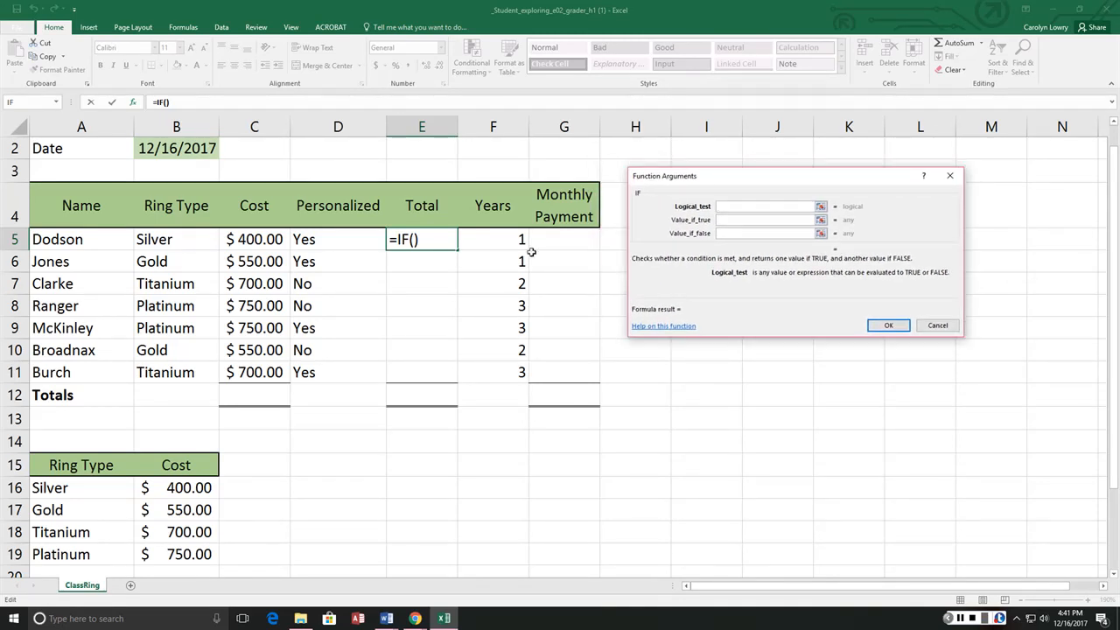
Step: Set the IF logical test to D5="yes"
left_click(310, 241)
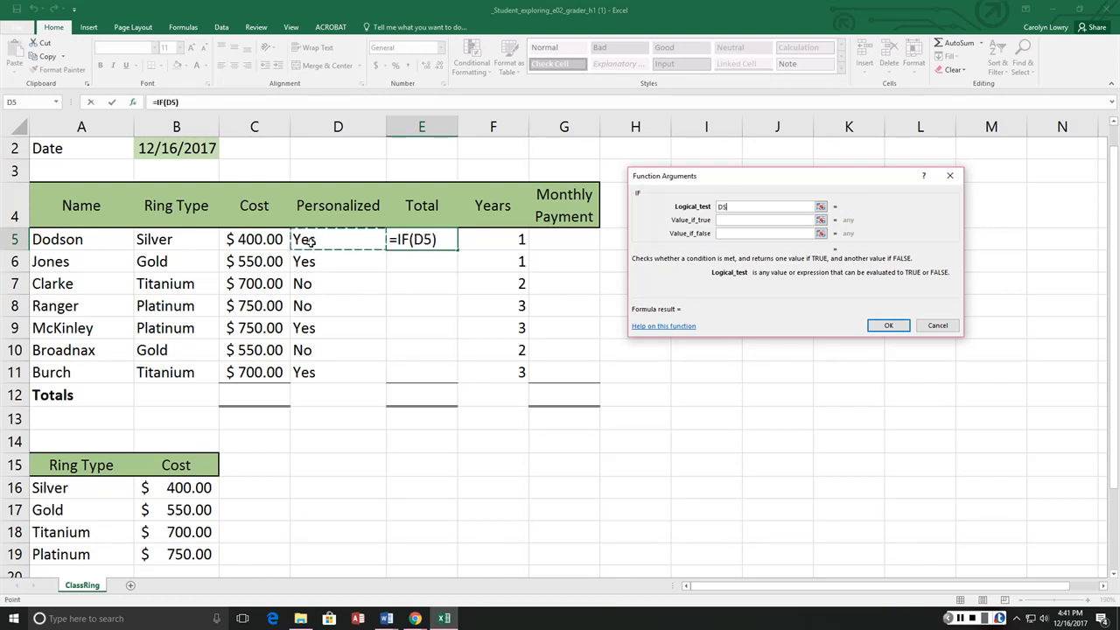
type("=")
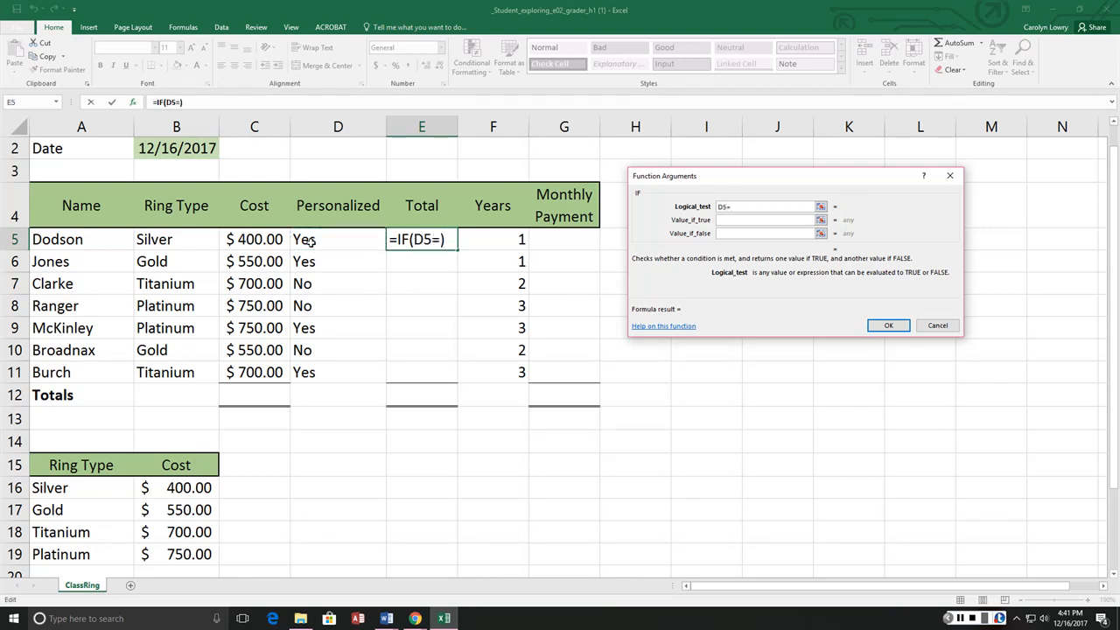
type("yes")
key("Tab")
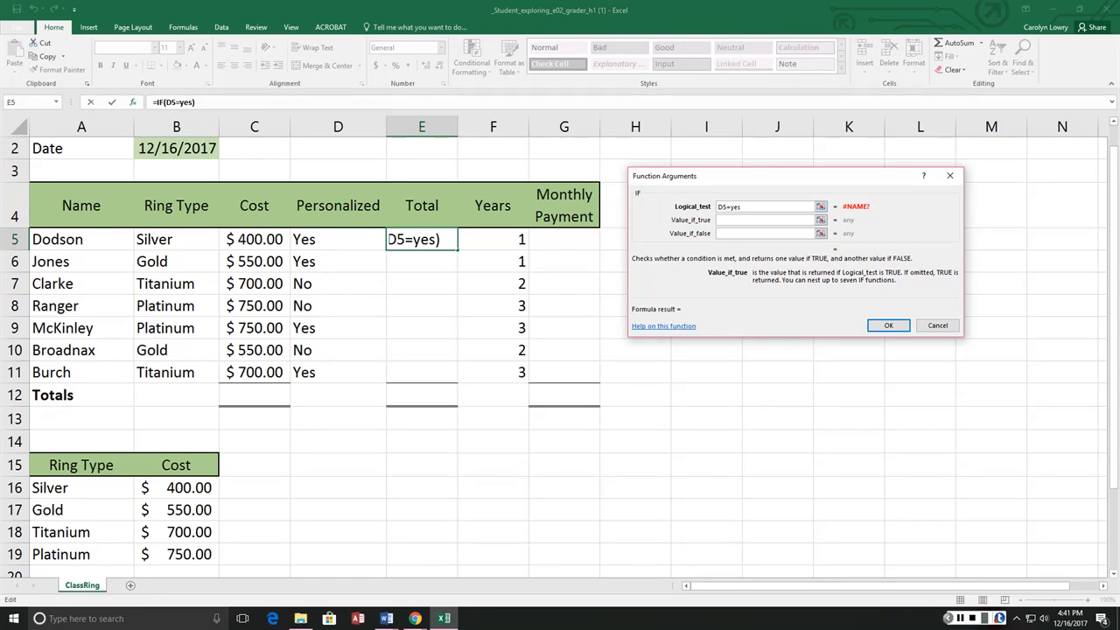
left_click(733, 206)
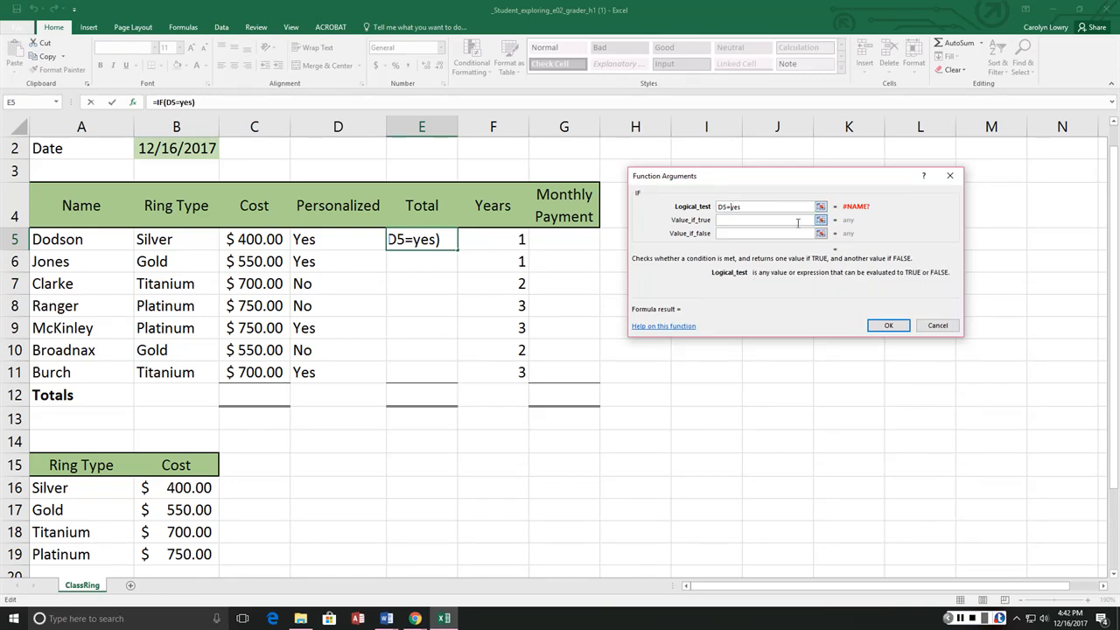
type("\"yes")
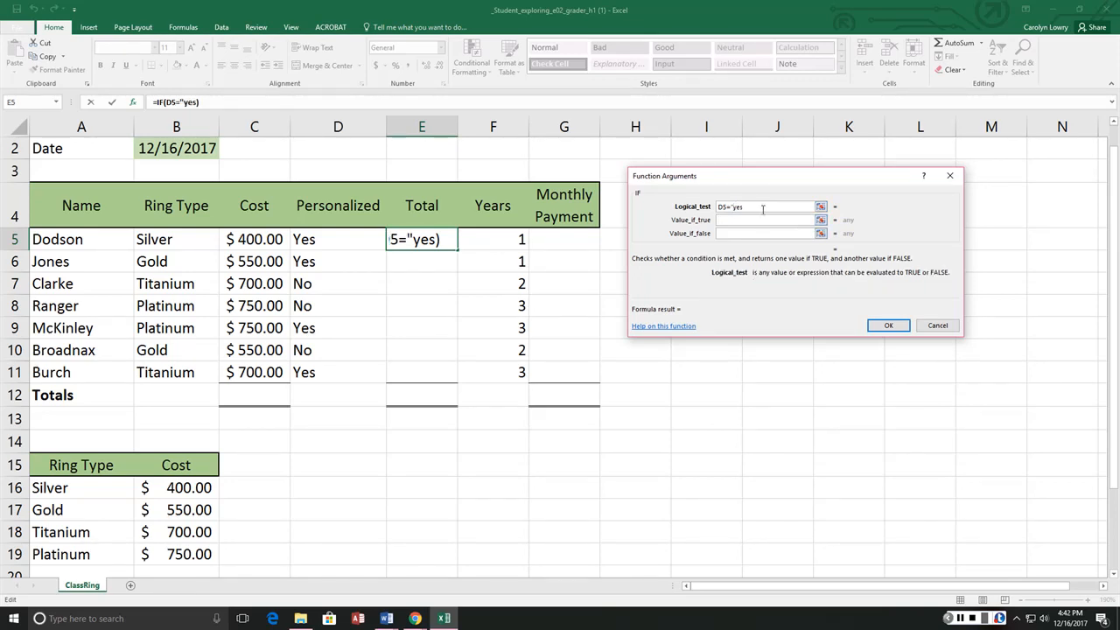
type("\"")
key("Tab")
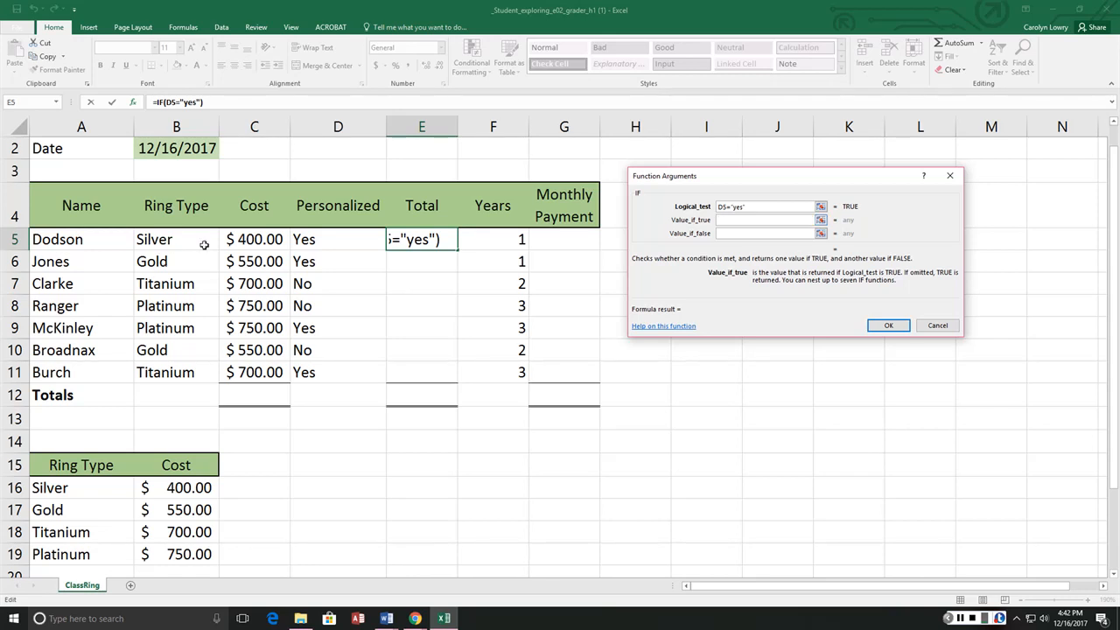
Step: Set the IF true value to C5+(C5*$B$21) and false value to C5, so E5 shows 420
left_click(241, 244)
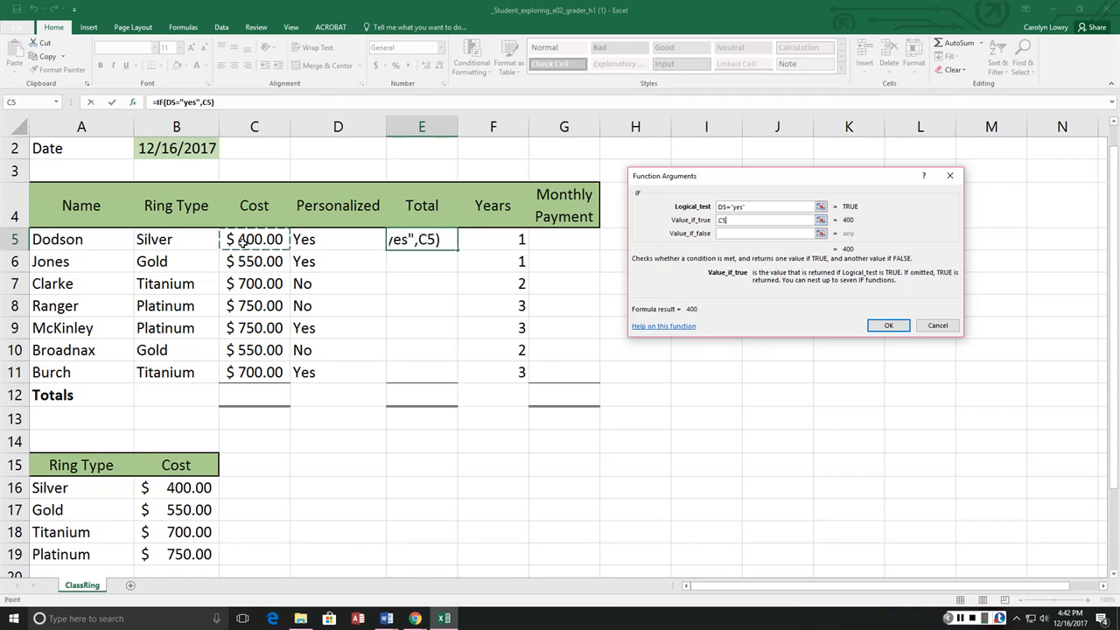
type("+")
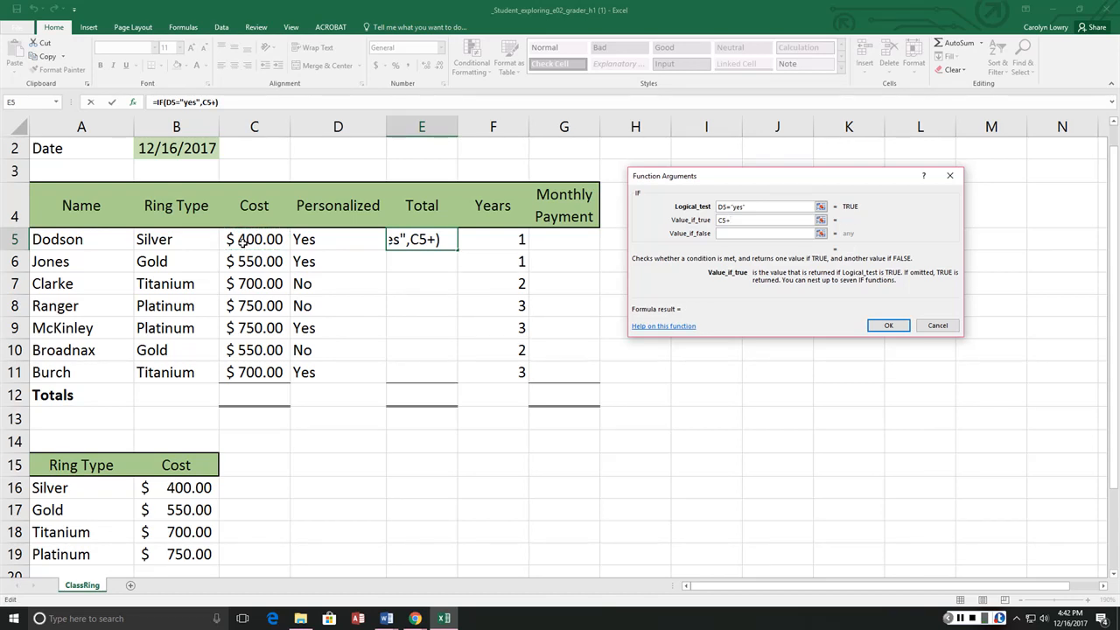
type("()")
left_click(251, 241)
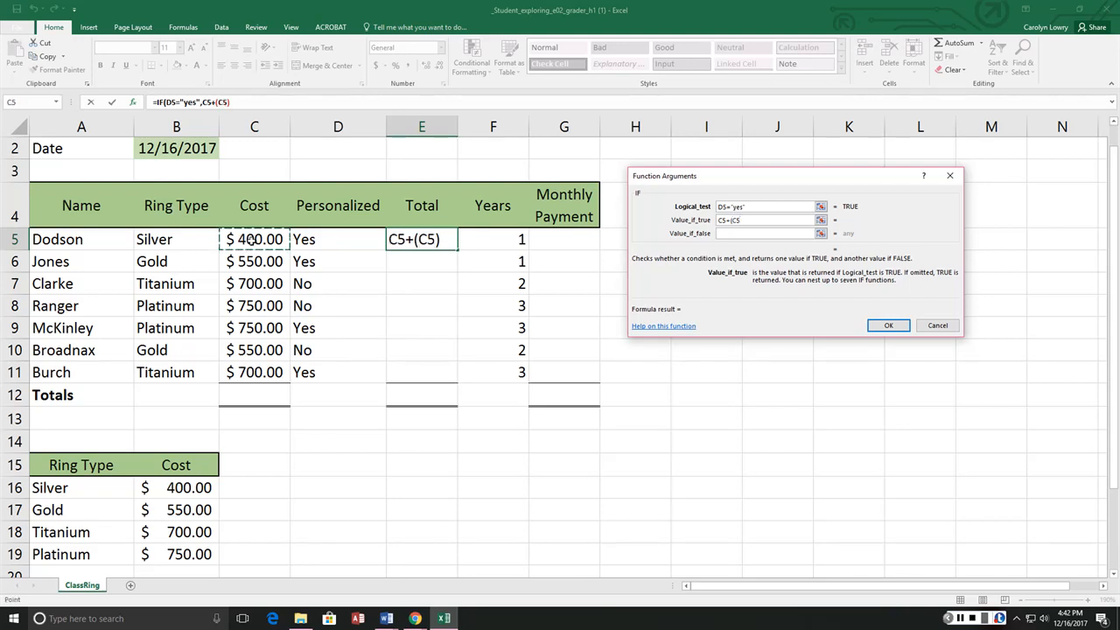
type("*")
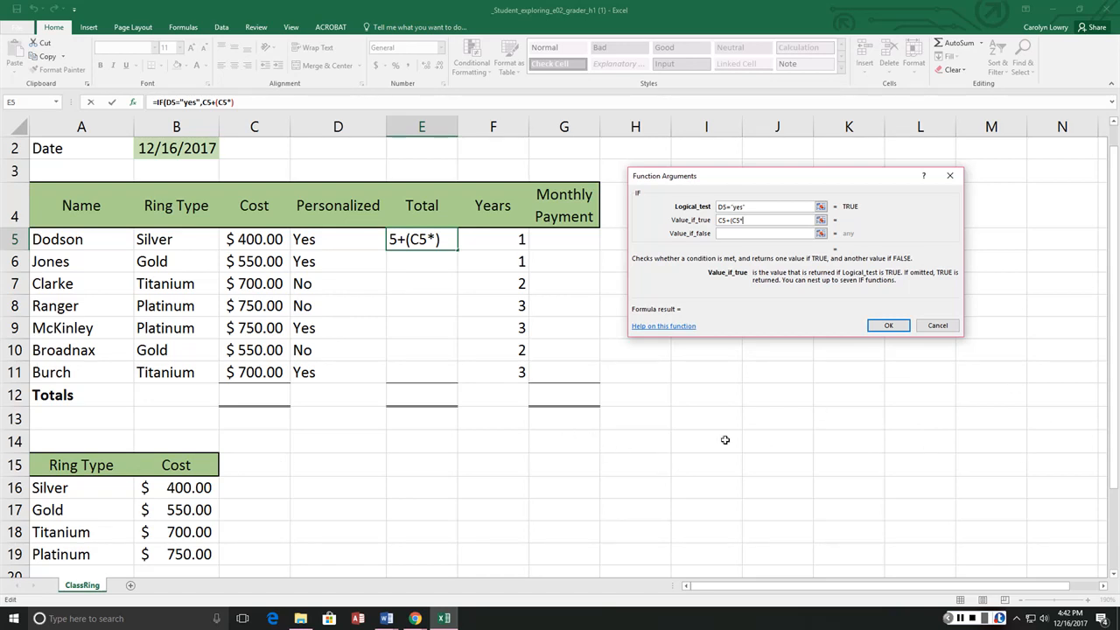
left_click_drag(1114, 405, 1113, 486)
left_click(174, 512)
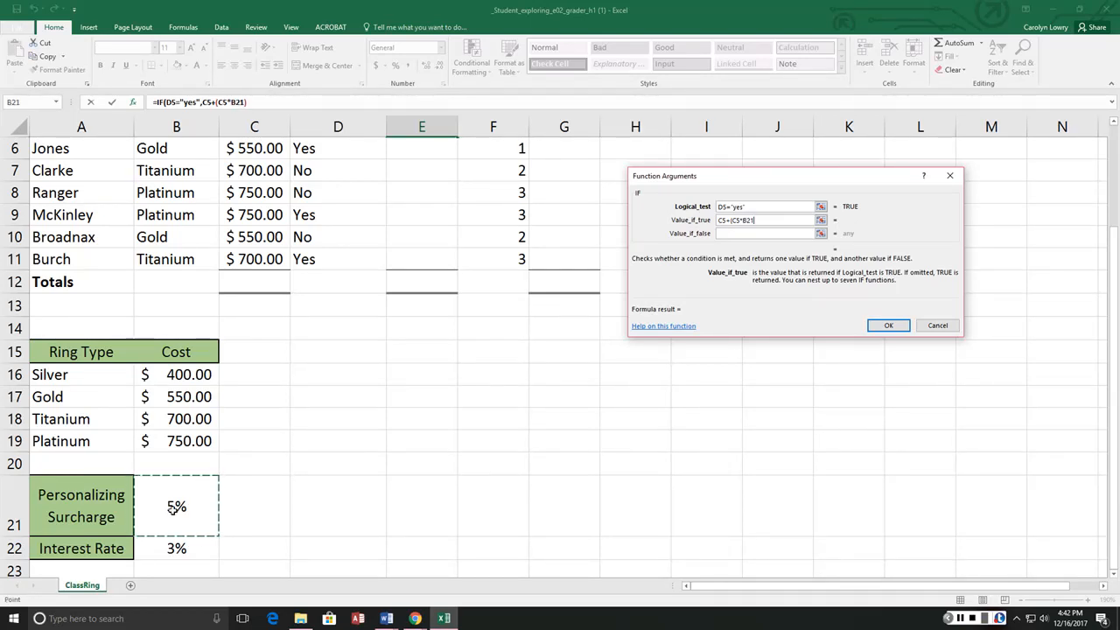
key("F4")
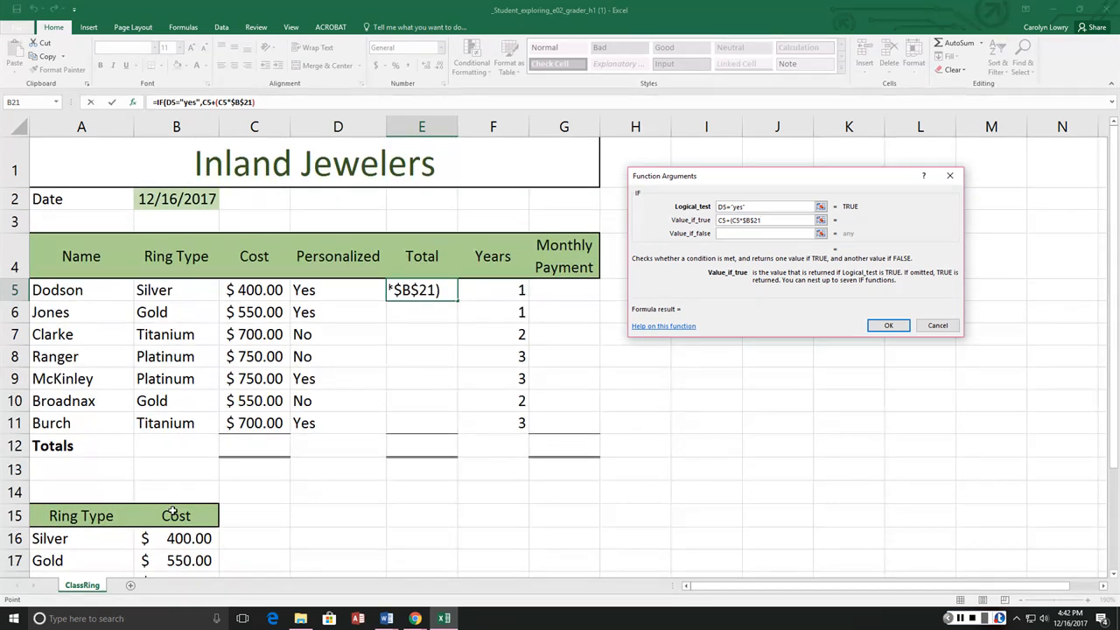
type(")")
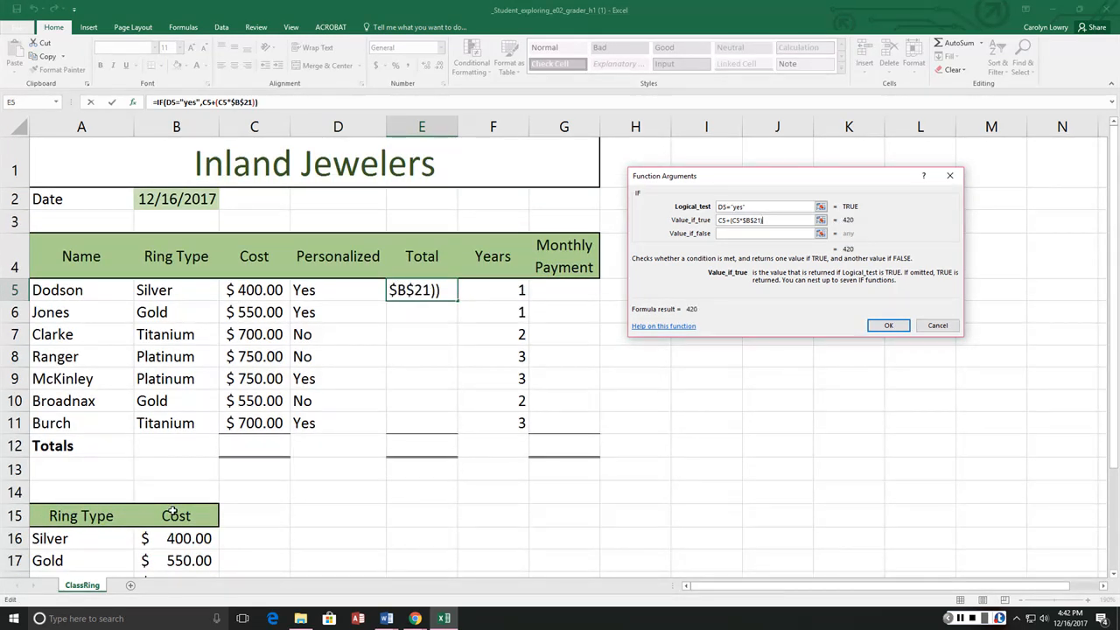
left_click(733, 234)
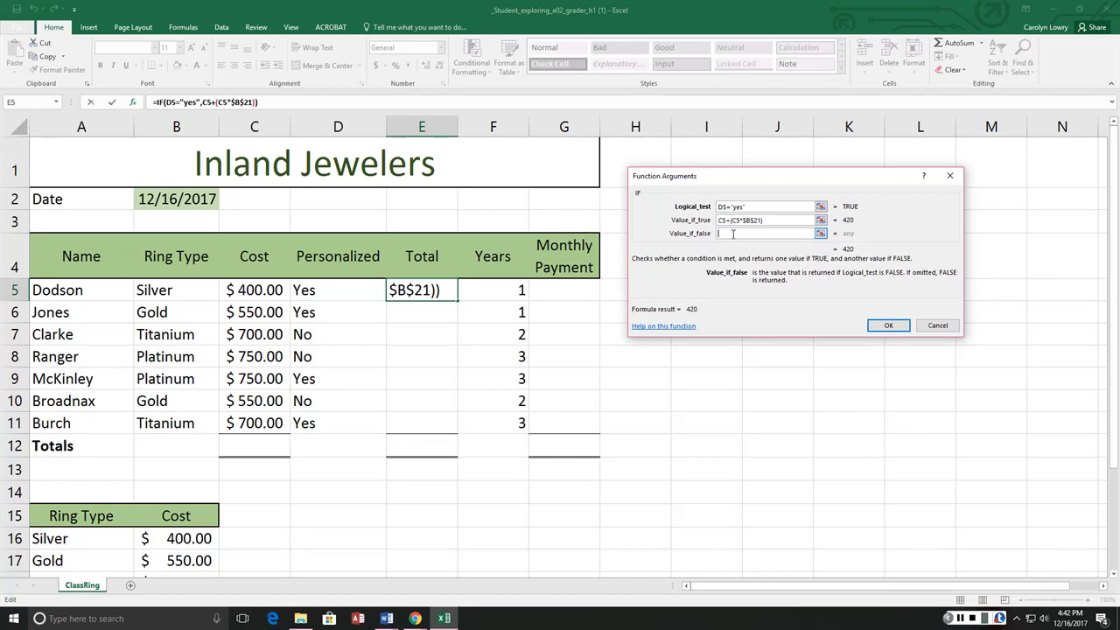
left_click(257, 291)
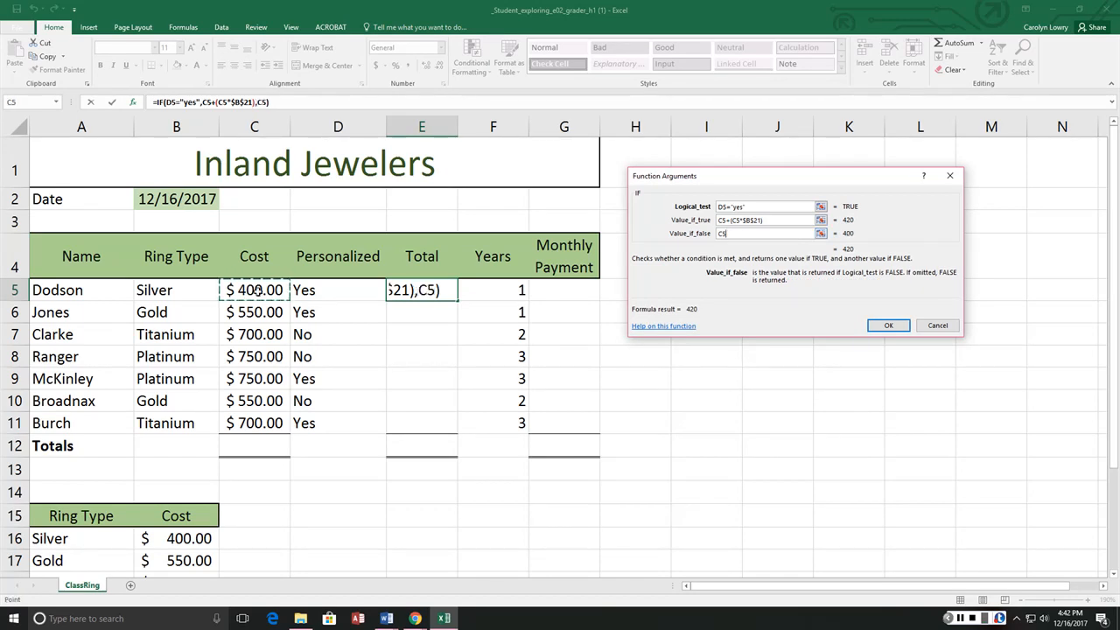
key("Return")
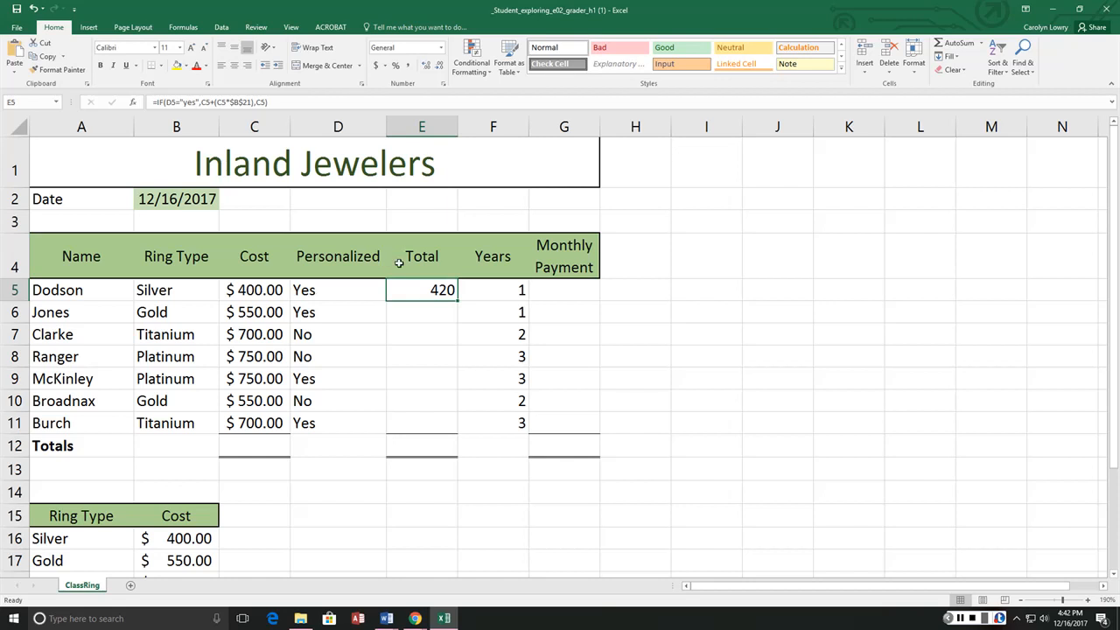
Step: Fill the Total formula down to E11 in Accounting format, $420.00 through $735.00
left_click_drag(455, 301, 452, 430)
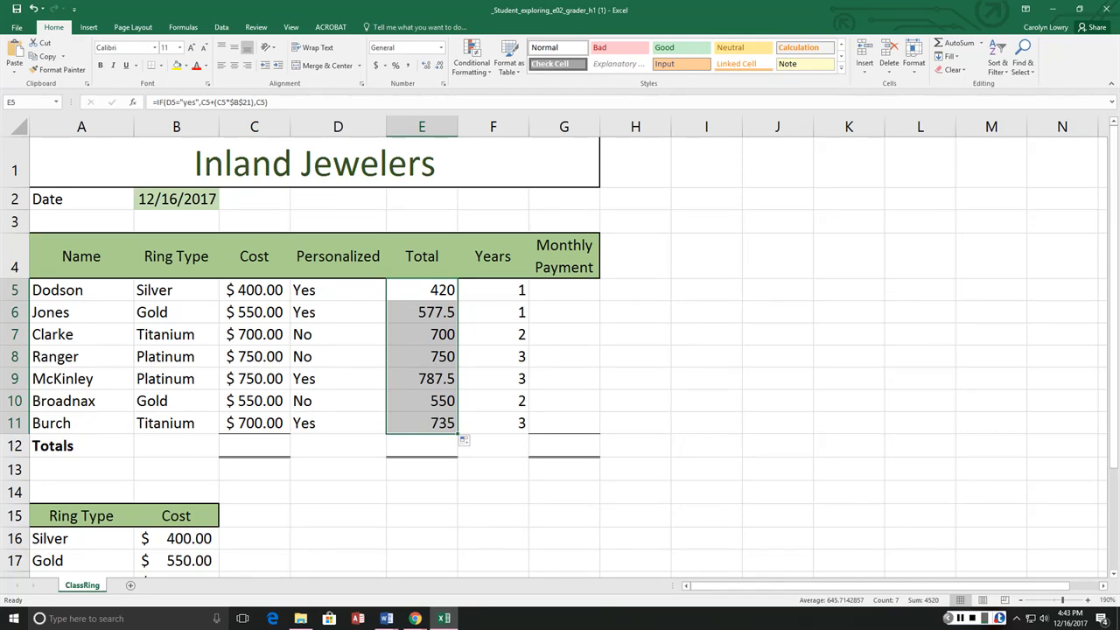
left_click(375, 66)
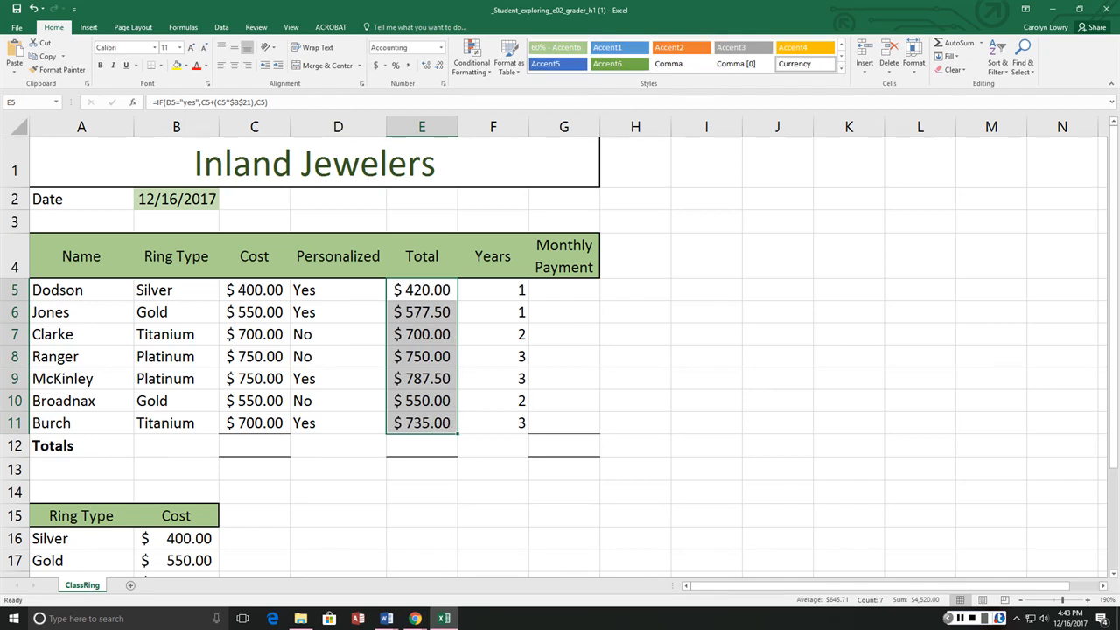
key("alt+Tab")
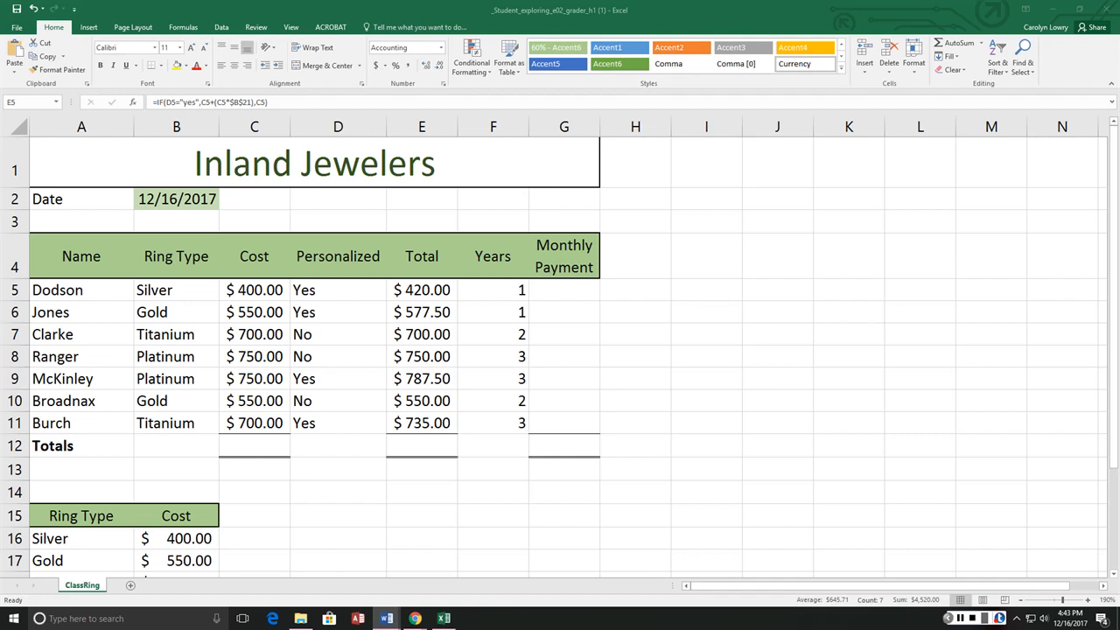
key("ctrl+shift+Down")
key("F2")
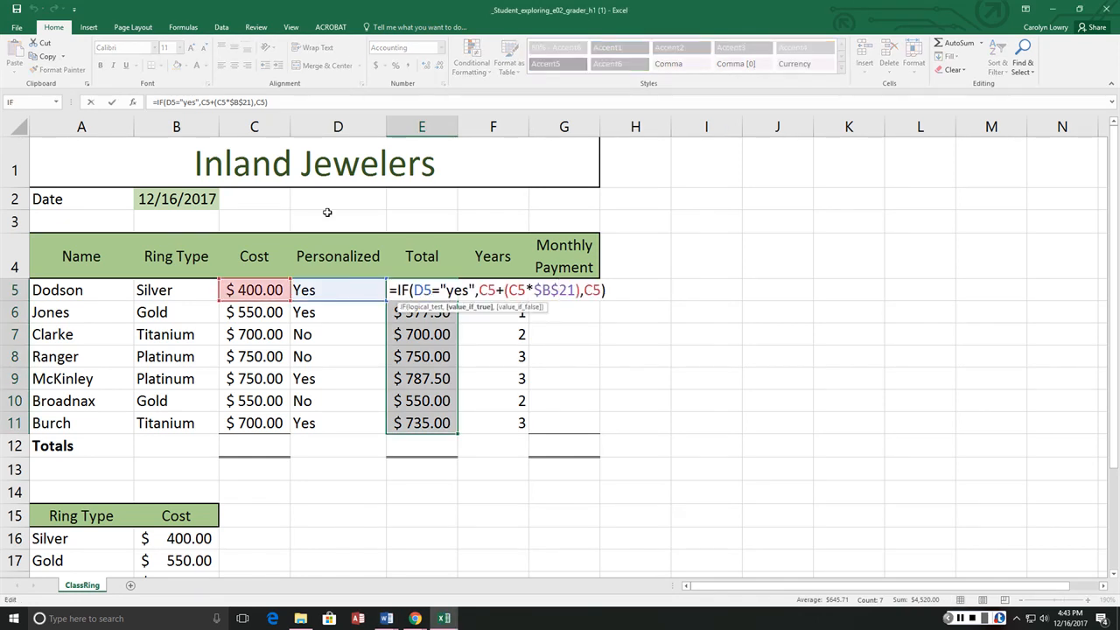
Step: Select G5 and insert the PMT function using the Shift+F3 function search
left_click(780, 334)
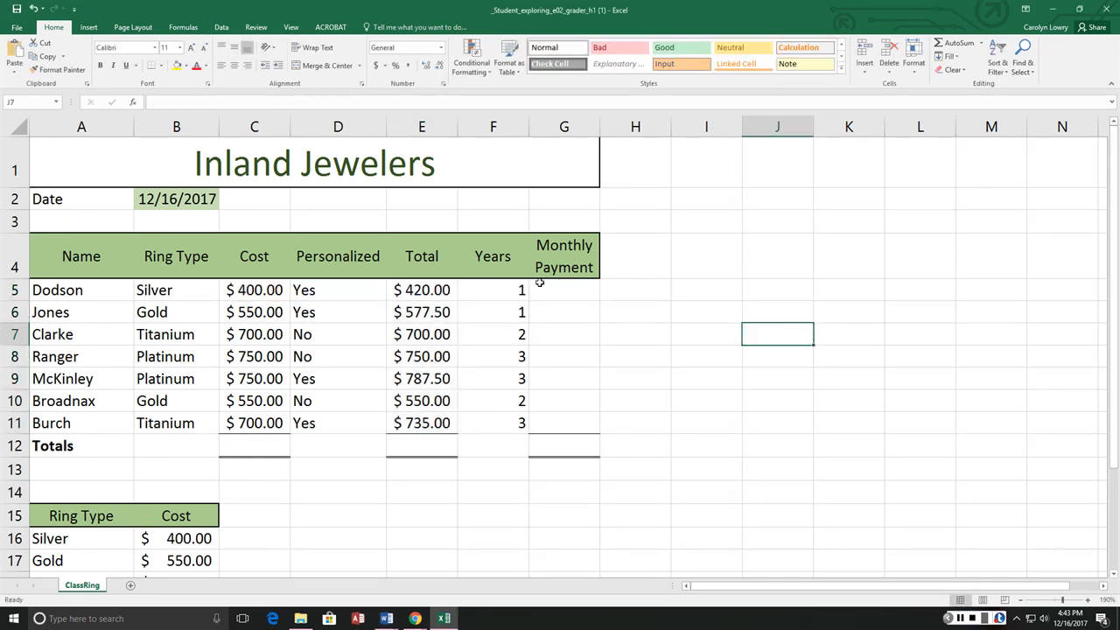
left_click(589, 294)
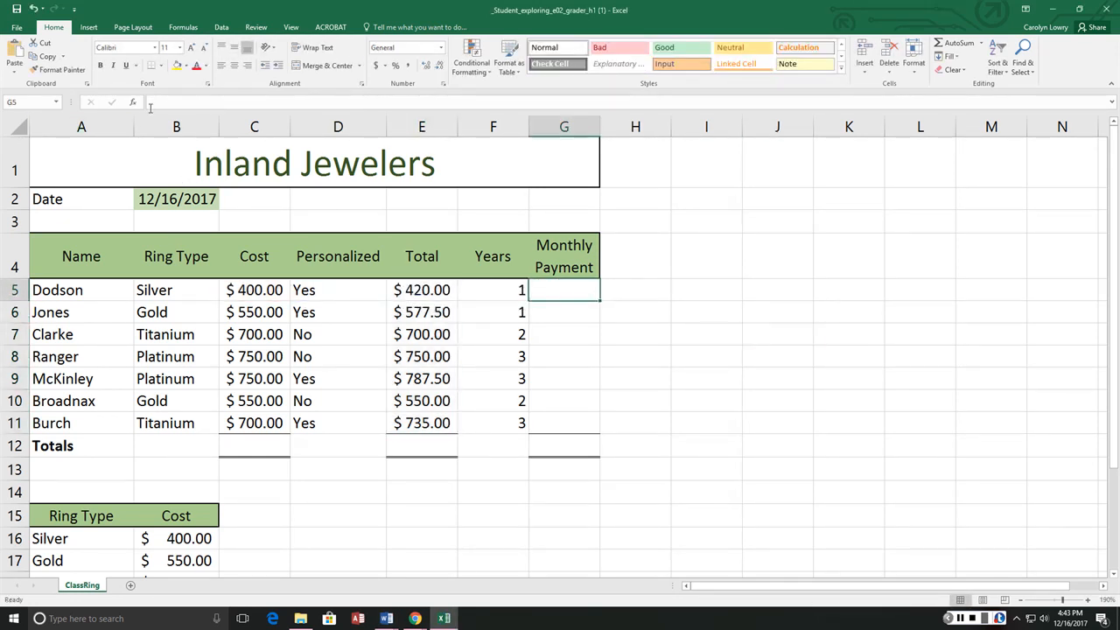
key("shift+F3")
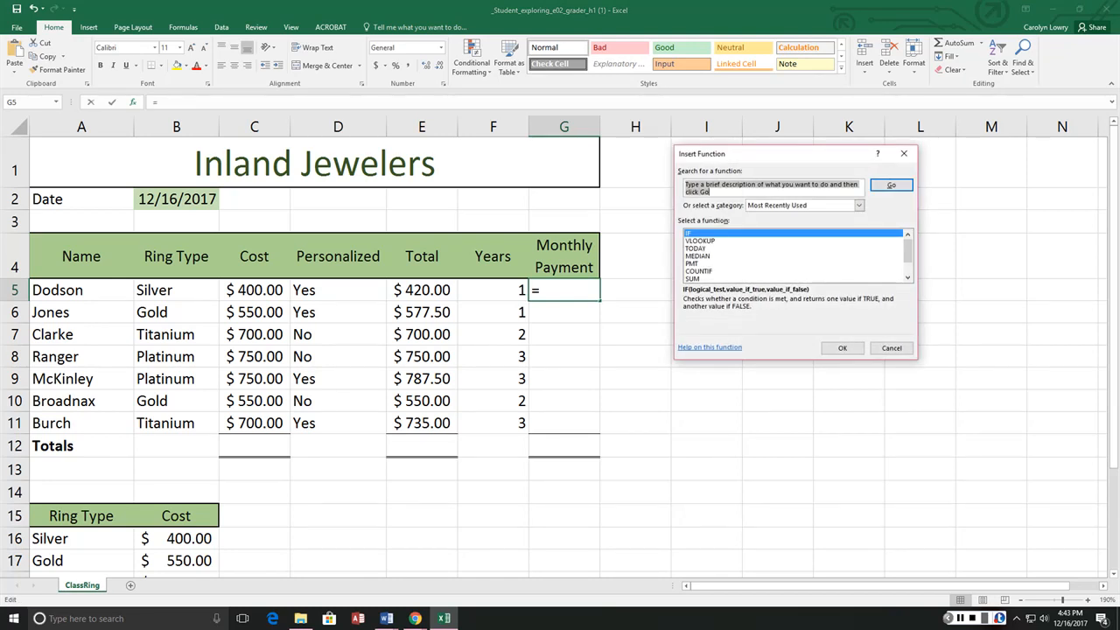
type("pmt")
key("Return")
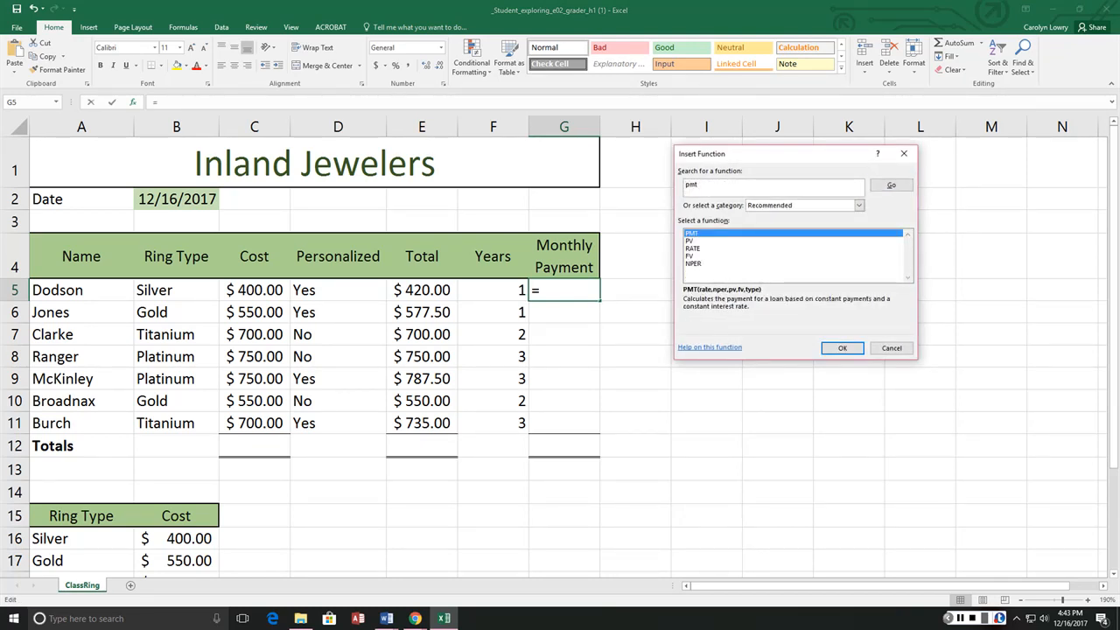
key("Return")
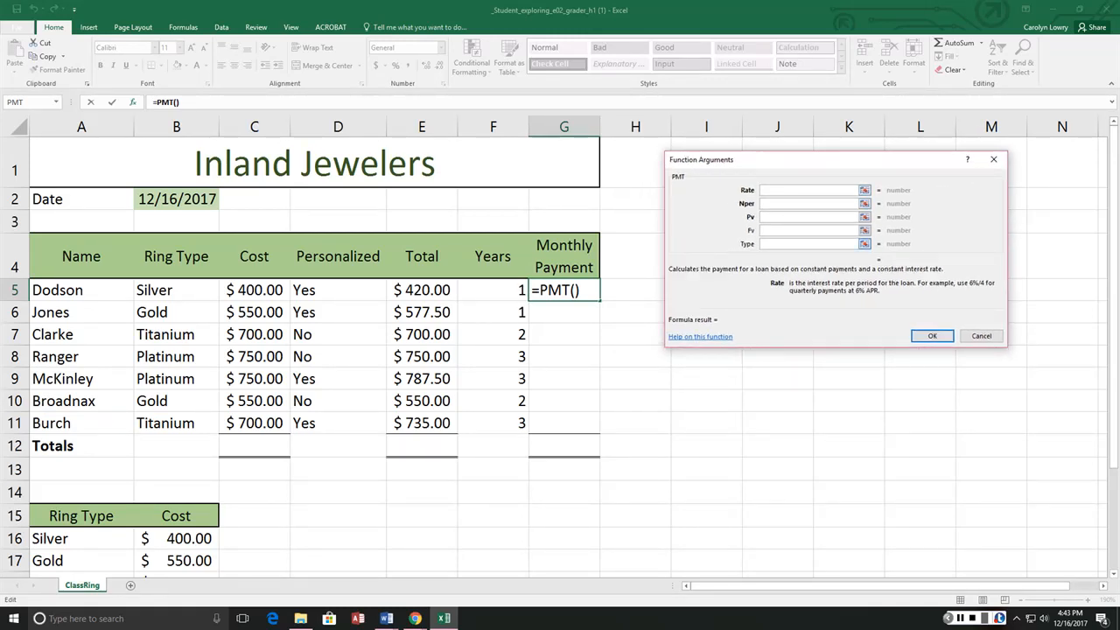
Step: Set the PMT rate argument to $B$22/12
left_click_drag(862, 159, 817, 171)
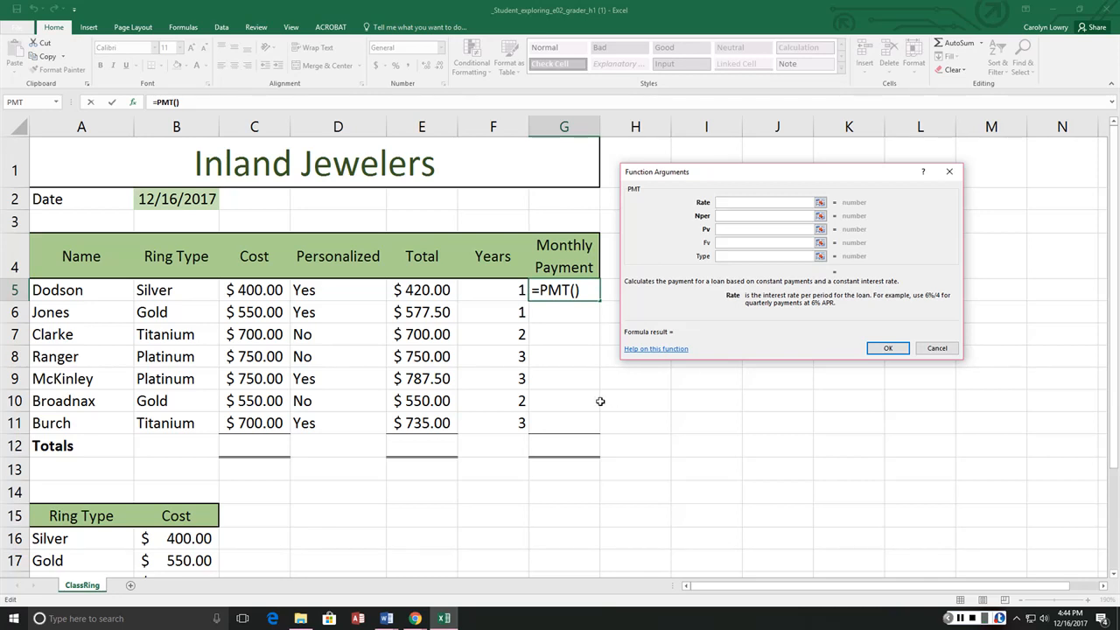
scroll(306, 350, "down", 2)
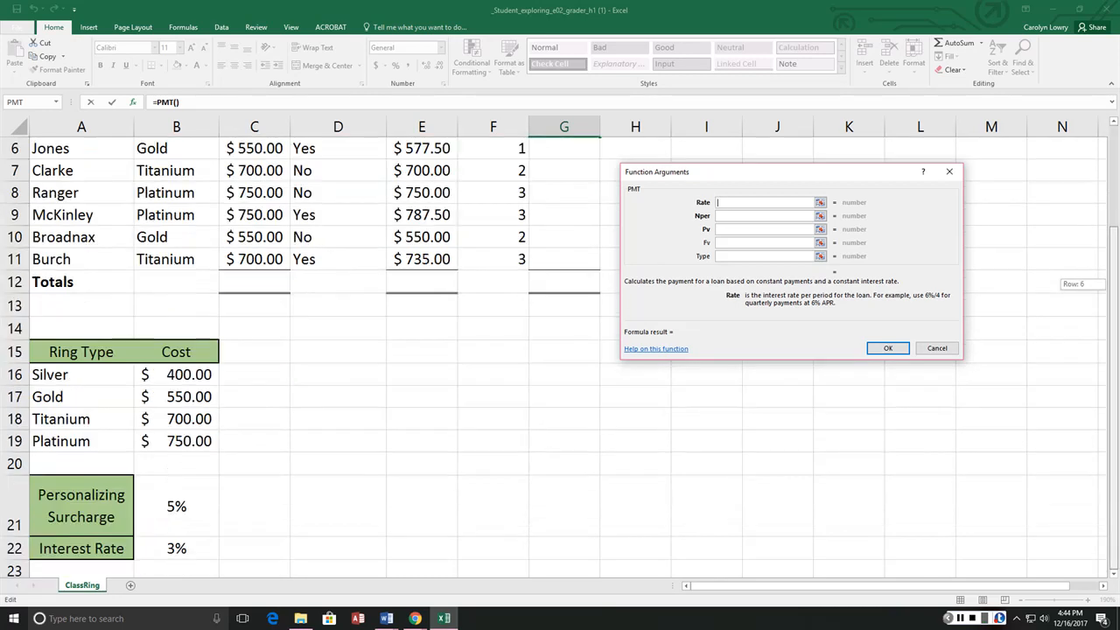
left_click(177, 549)
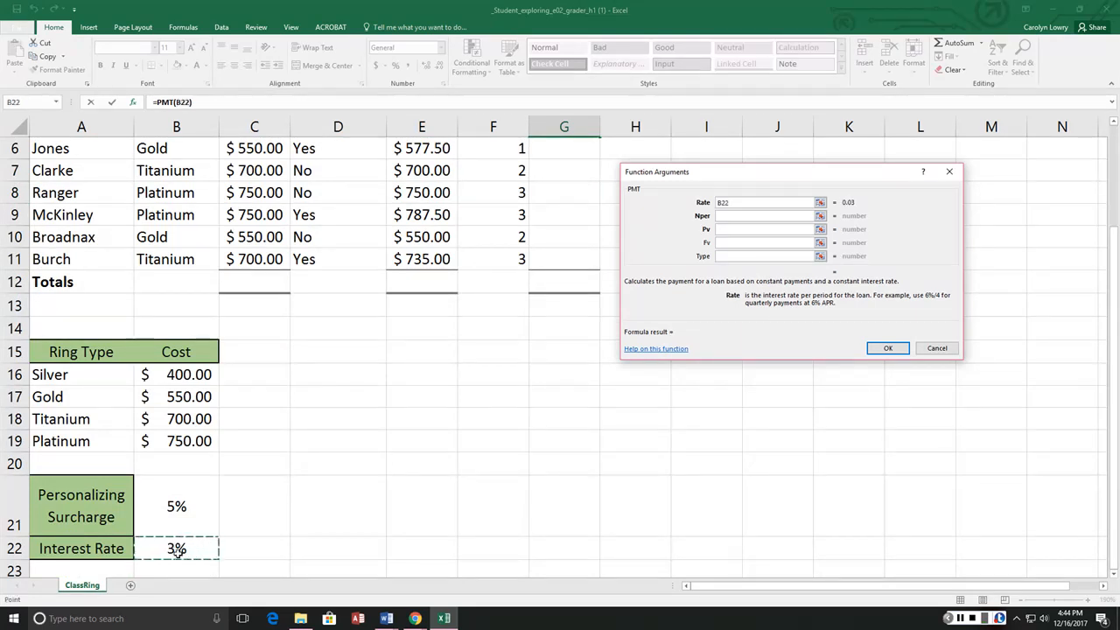
key("F4")
scroll(177, 548, "up", 2)
type("/12")
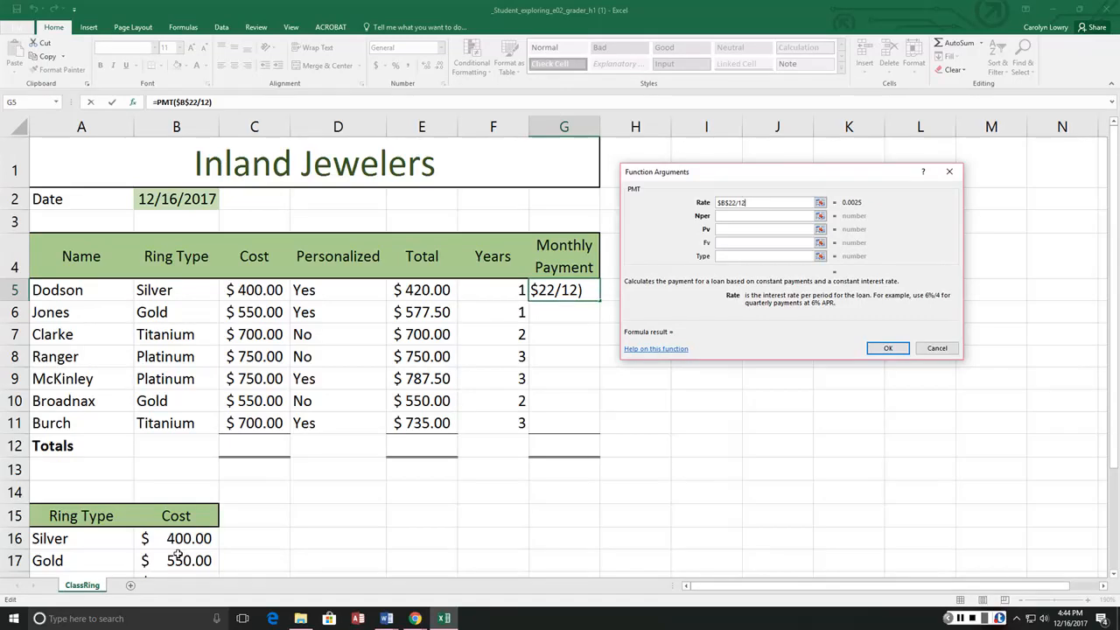
Step: Set Nper to F5*12 and Pv to -E5, so G5 shows $35.57
left_click(721, 216)
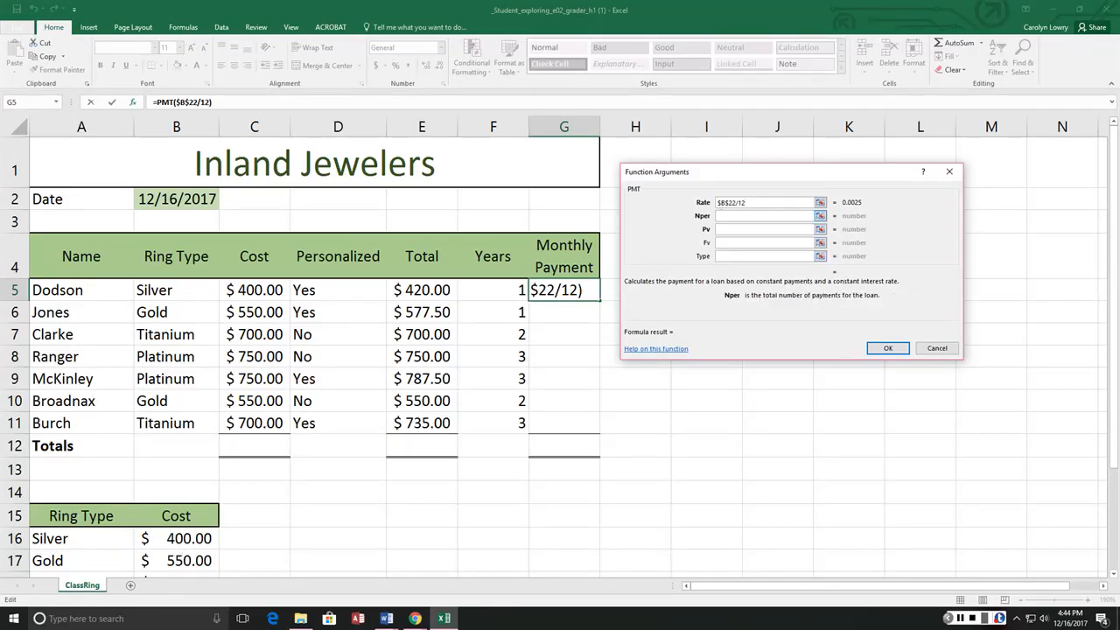
left_click(503, 288)
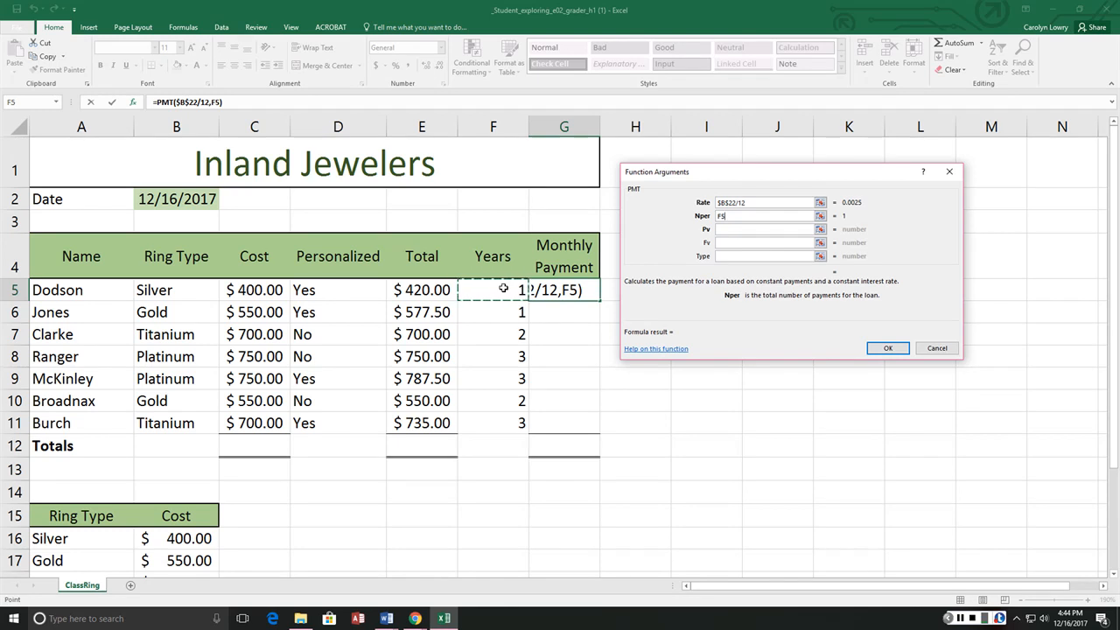
type("*12")
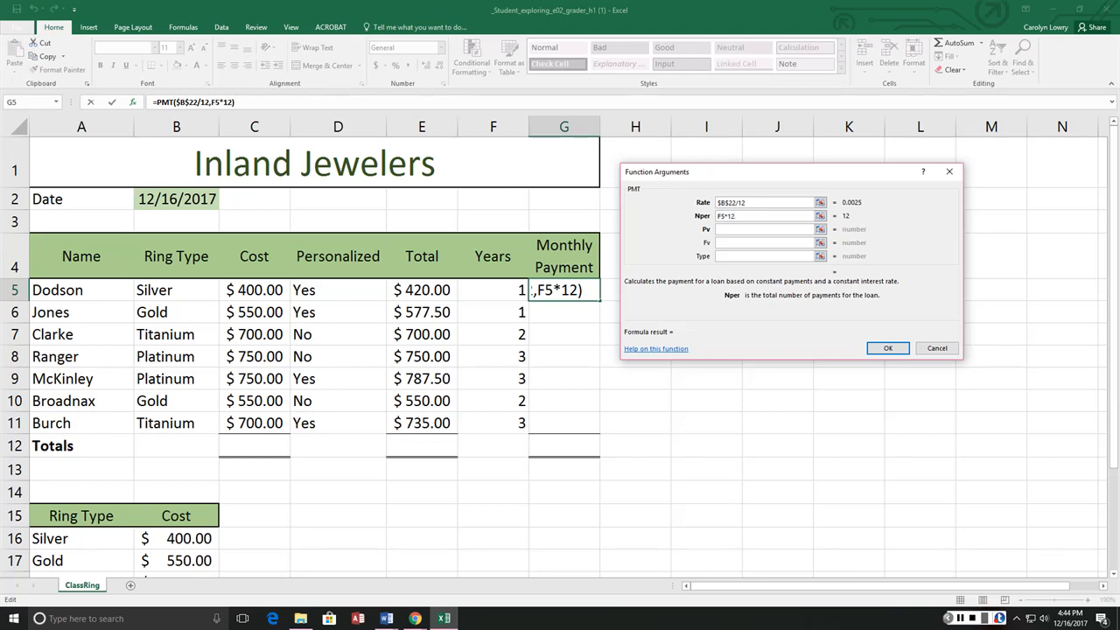
left_click(745, 233)
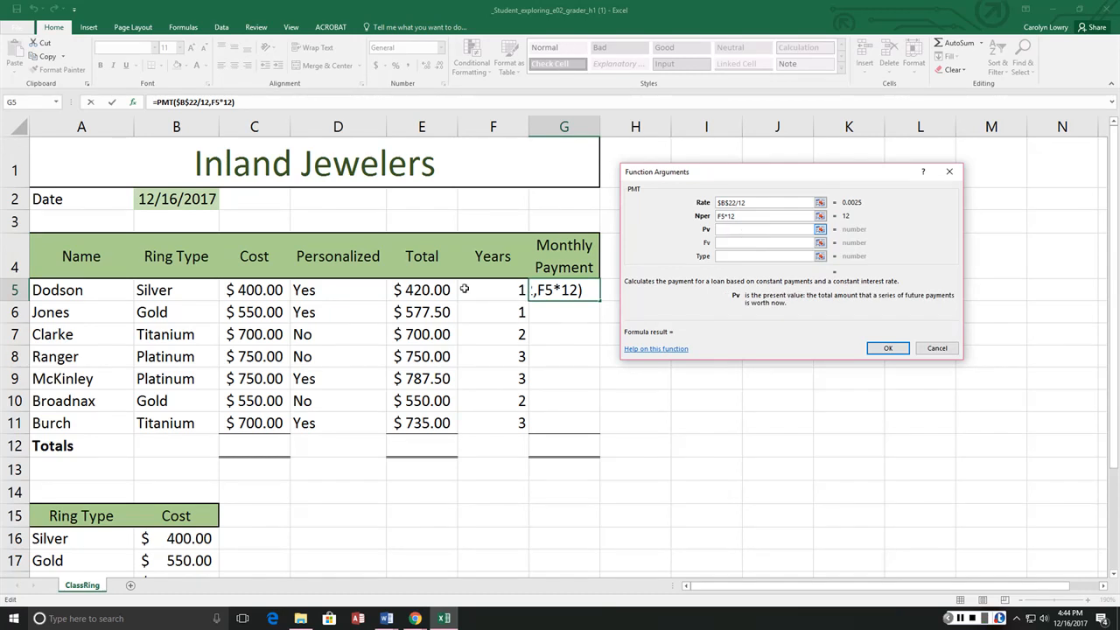
left_click(424, 289)
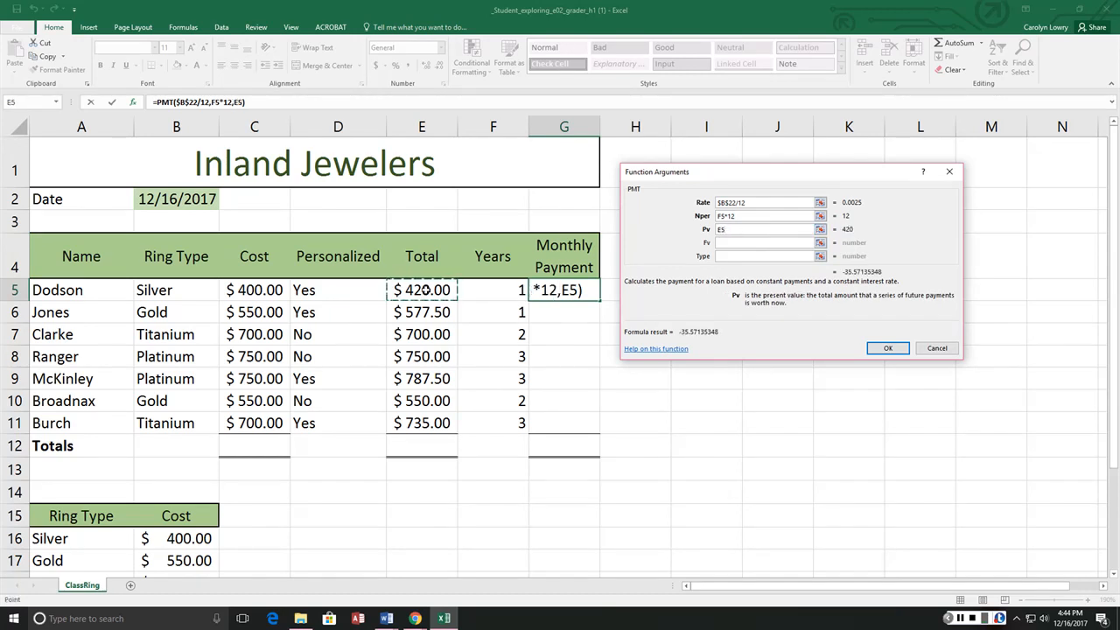
left_click(719, 229)
type("-")
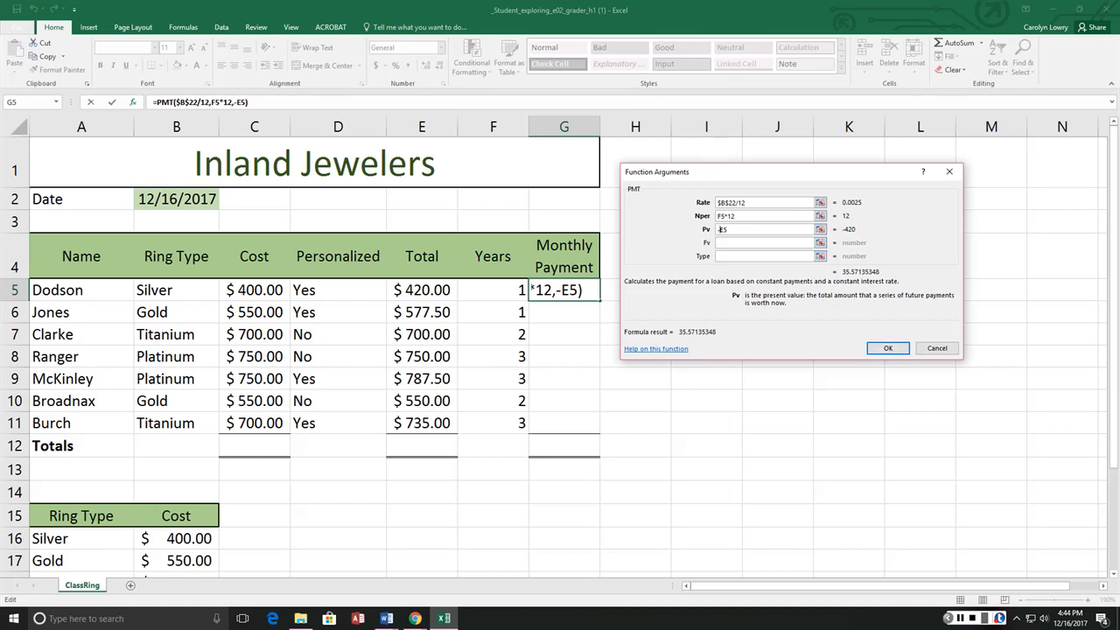
left_click(729, 243)
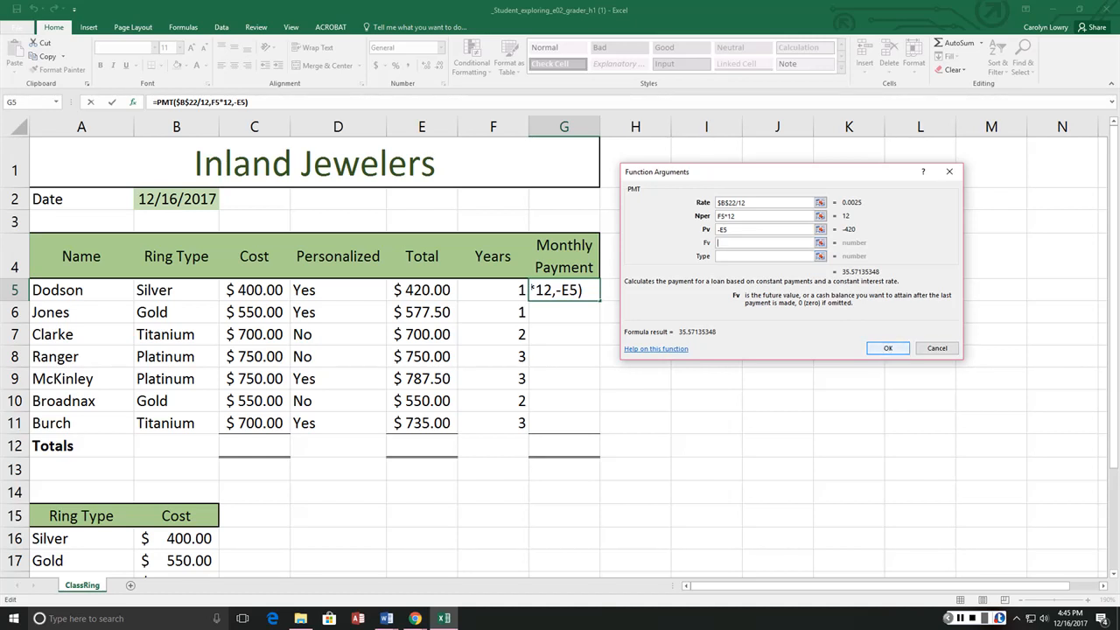
key("Return")
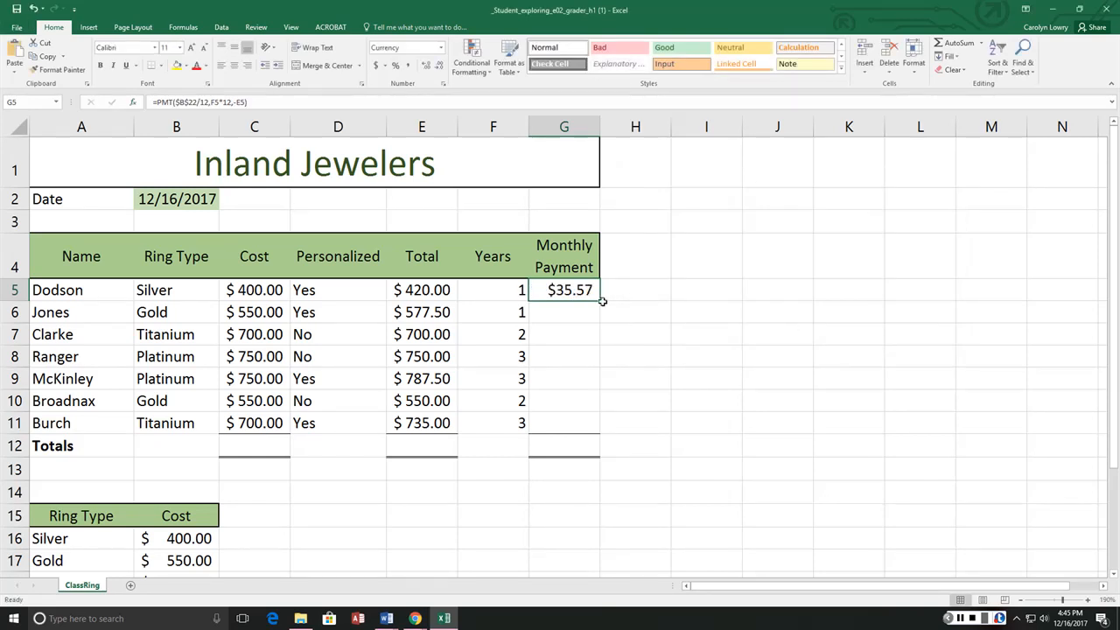
Step: Fill the PMT formula down to G11, check its references, and commit it to show $21.37
left_click_drag(600, 302, 598, 435)
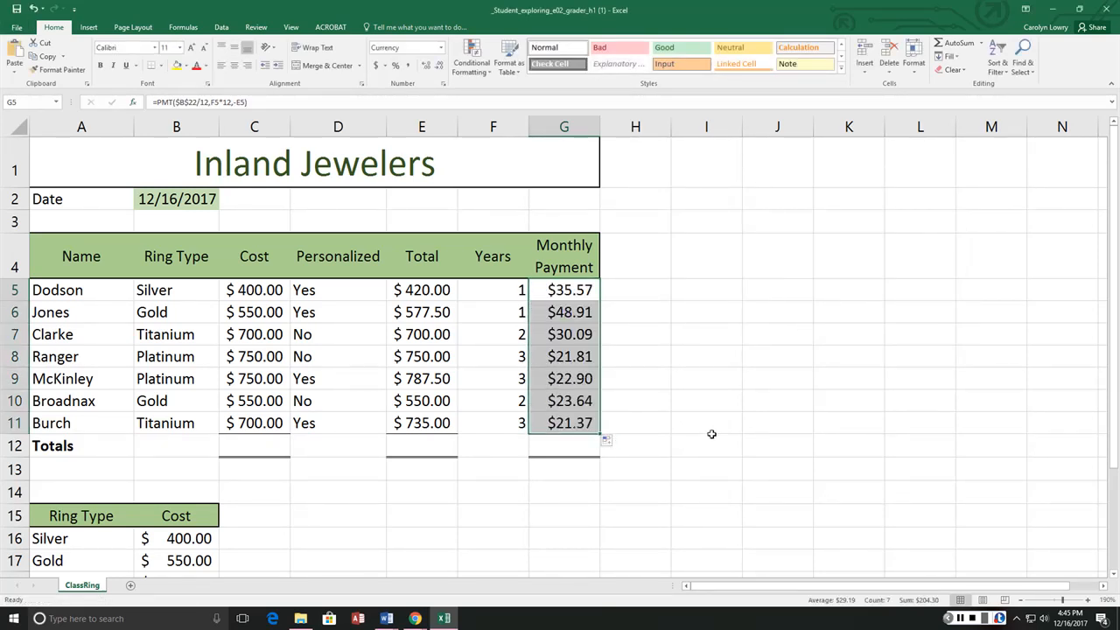
left_click(578, 422)
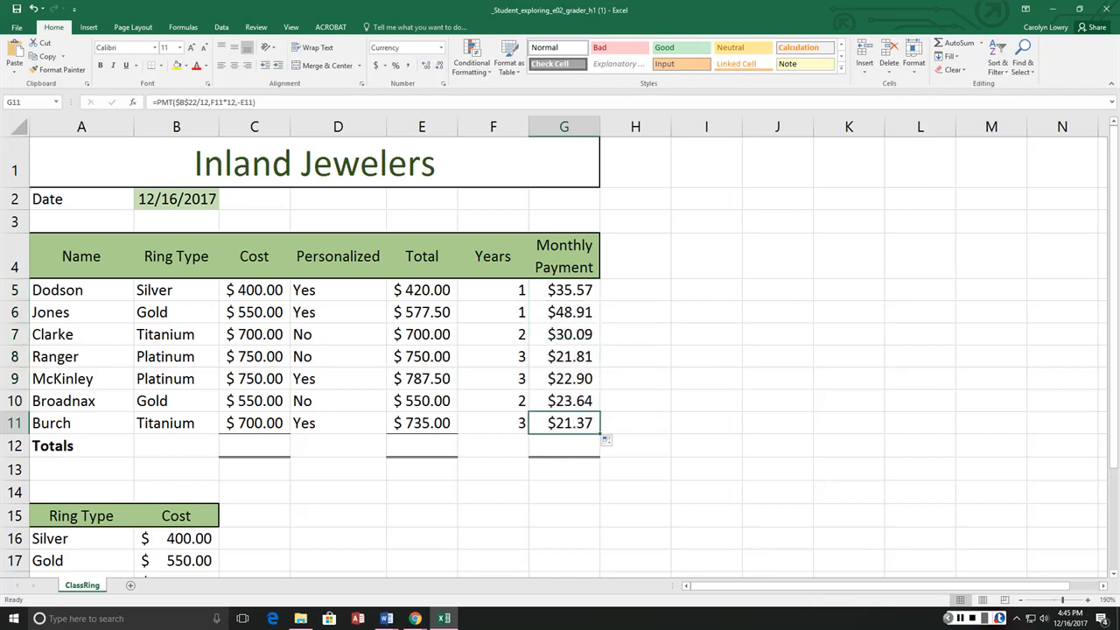
left_click(301, 102)
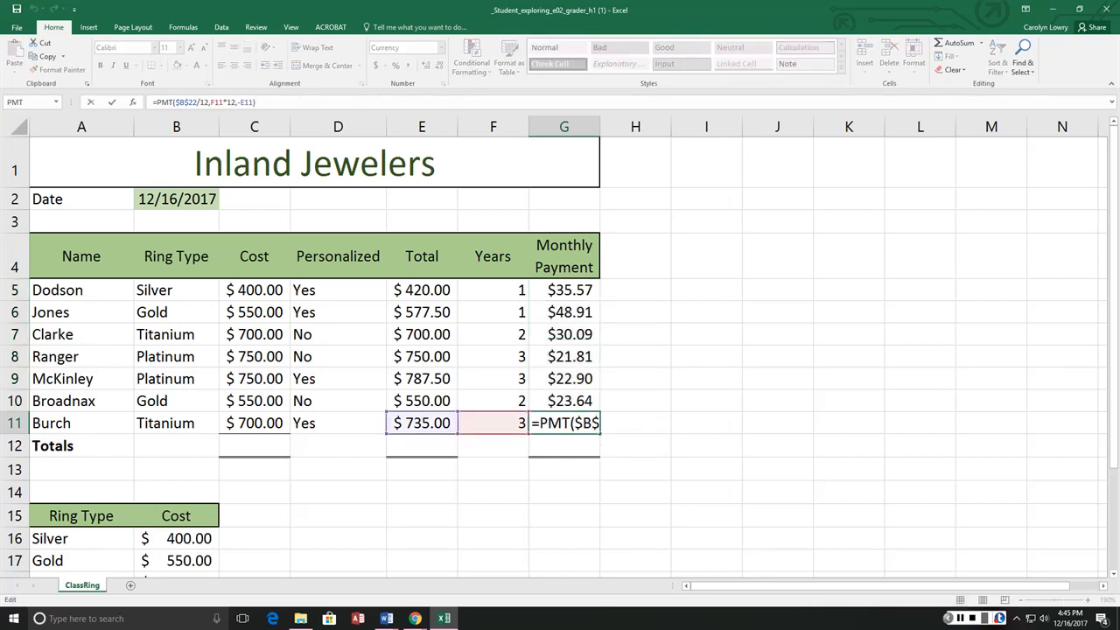
left_click_drag(1114, 224, 1114, 227)
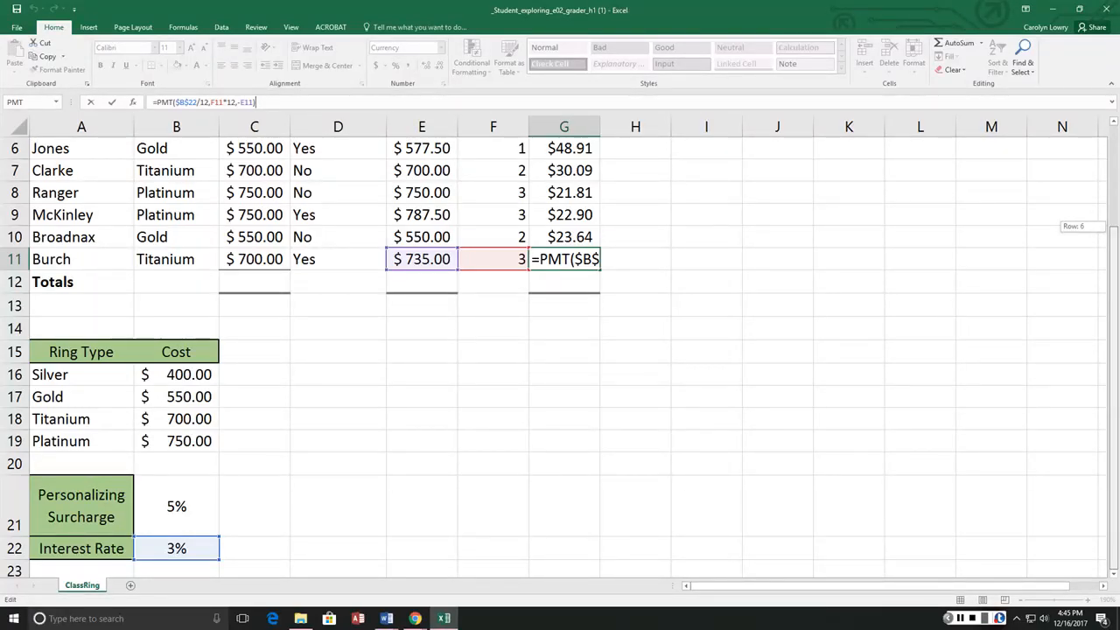
left_click_drag(1112, 324, 1113, 246)
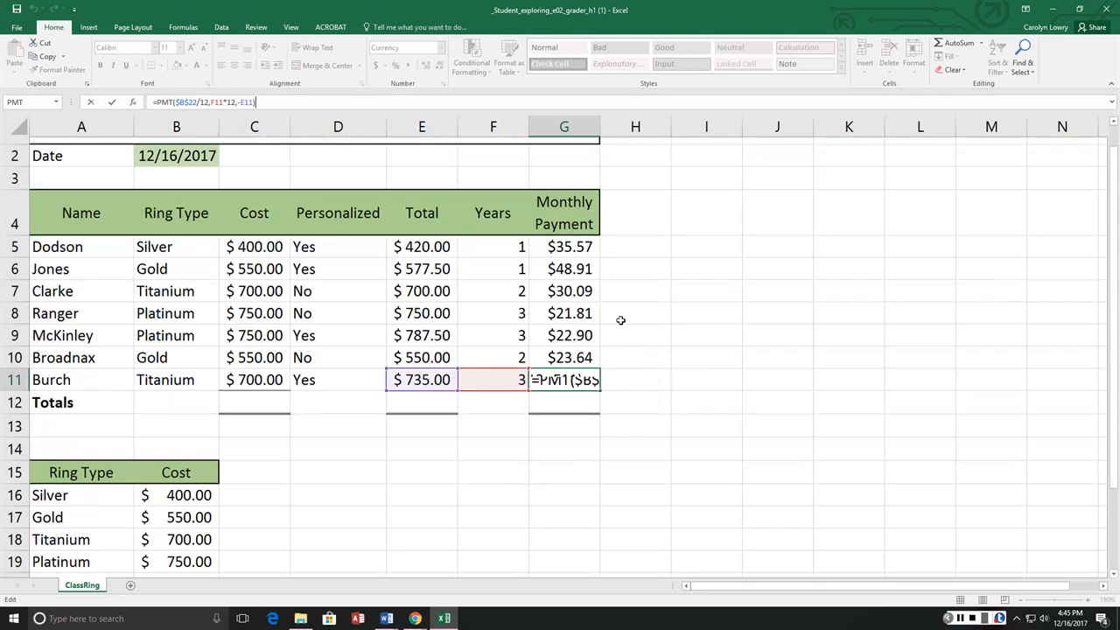
left_click(554, 435)
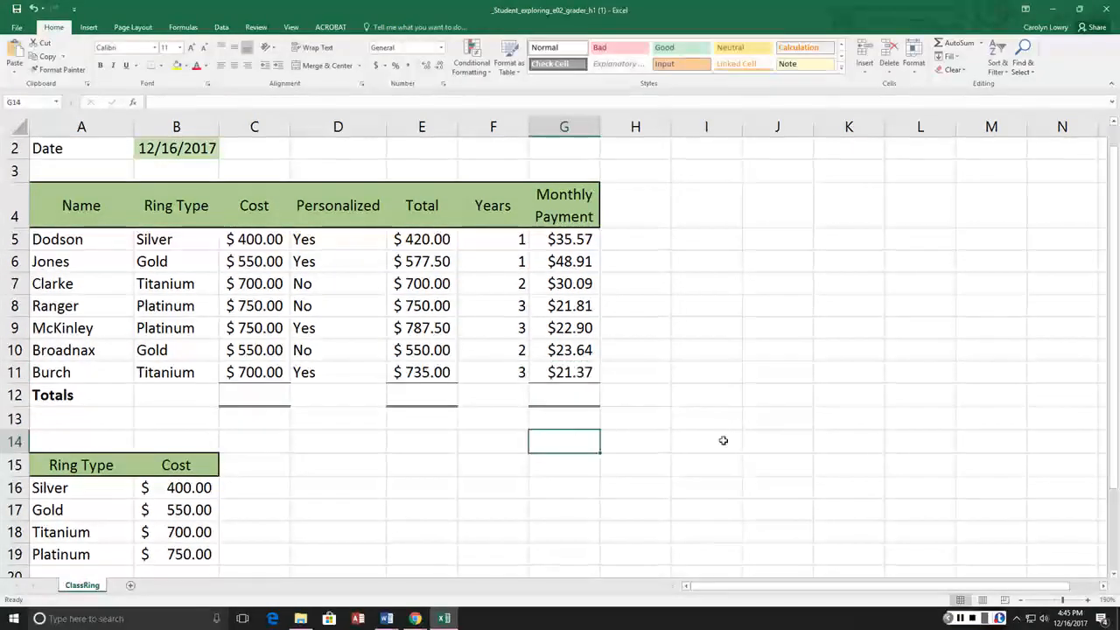
key("alt+Tab")
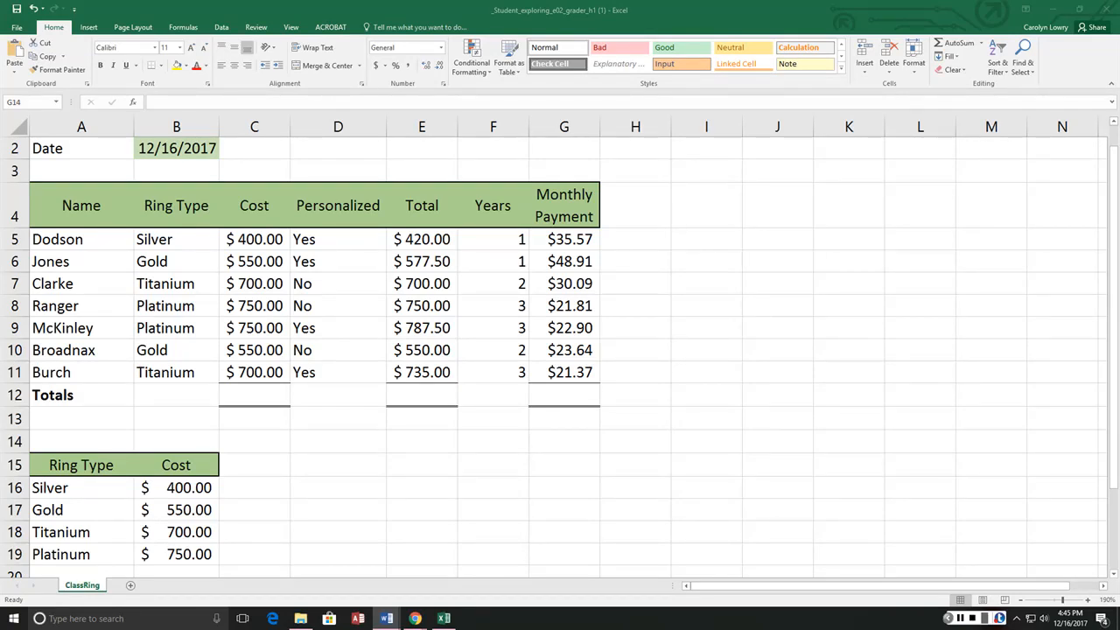
Step: AutoSum the Cost column into C12 as =SUM(C5:C11), giving $4,400.00
left_click(250, 394)
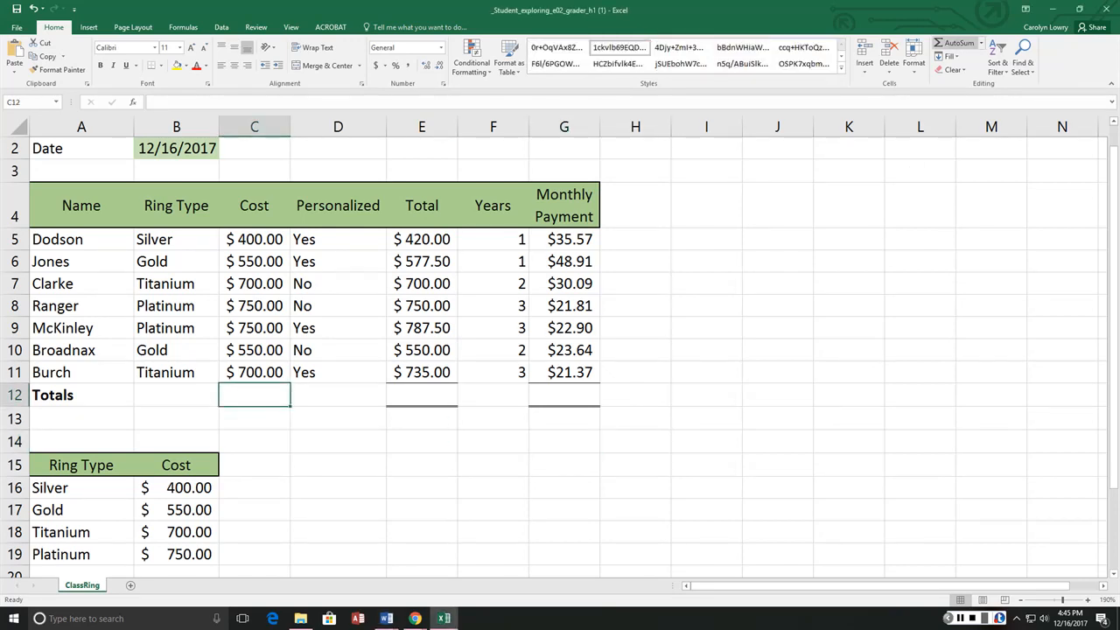
left_click(954, 42)
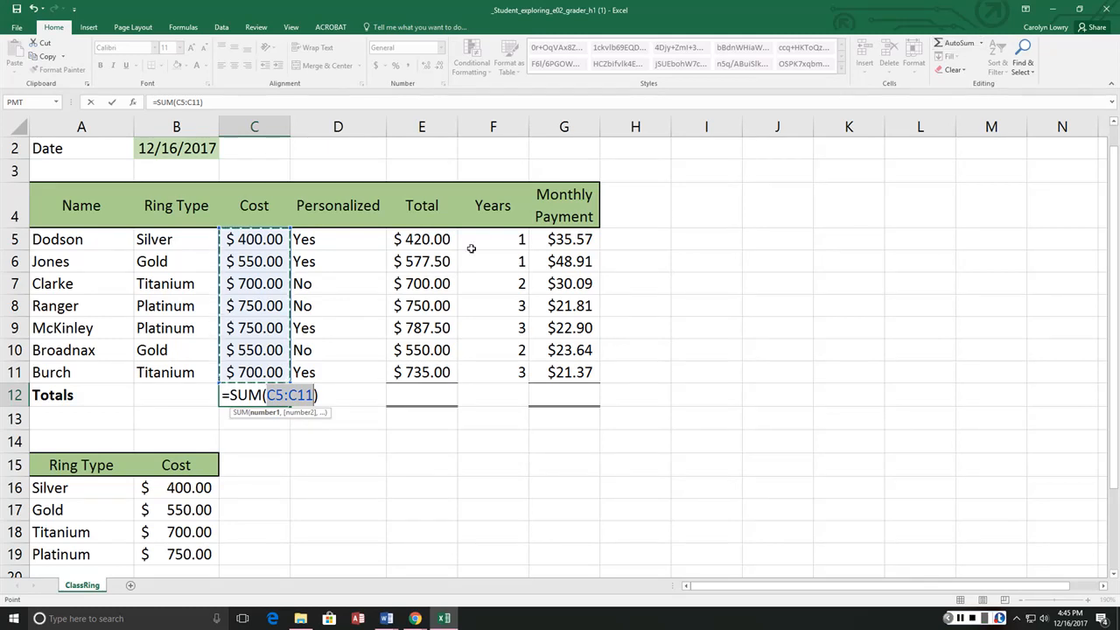
left_click_drag(420, 240, 453, 308)
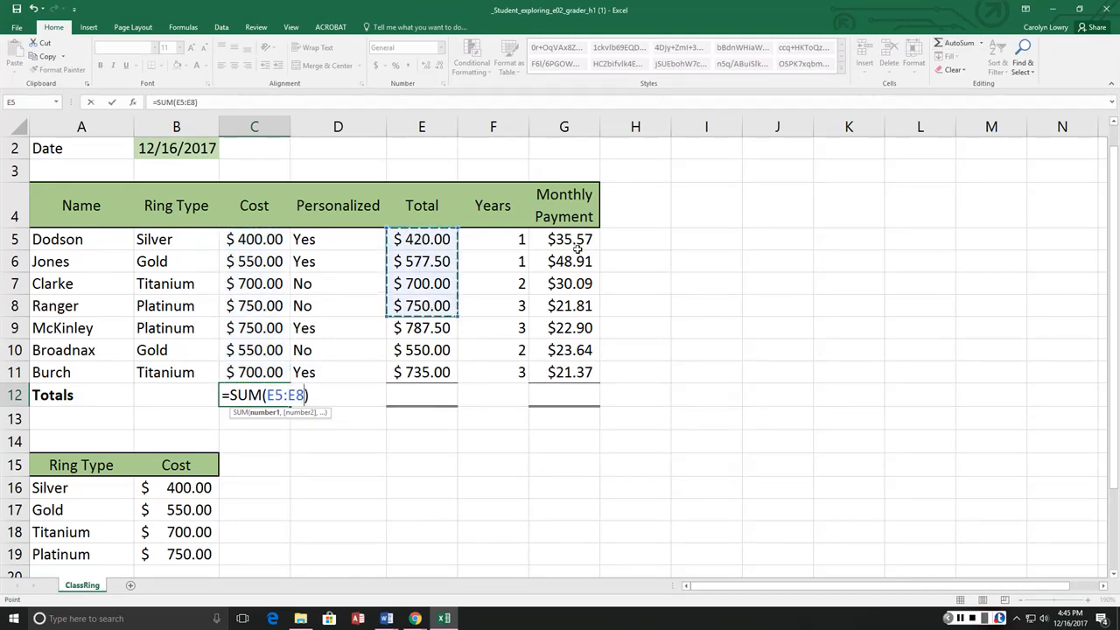
left_click_drag(576, 245, 573, 308)
left_click_drag(247, 239, 242, 372)
key("Return")
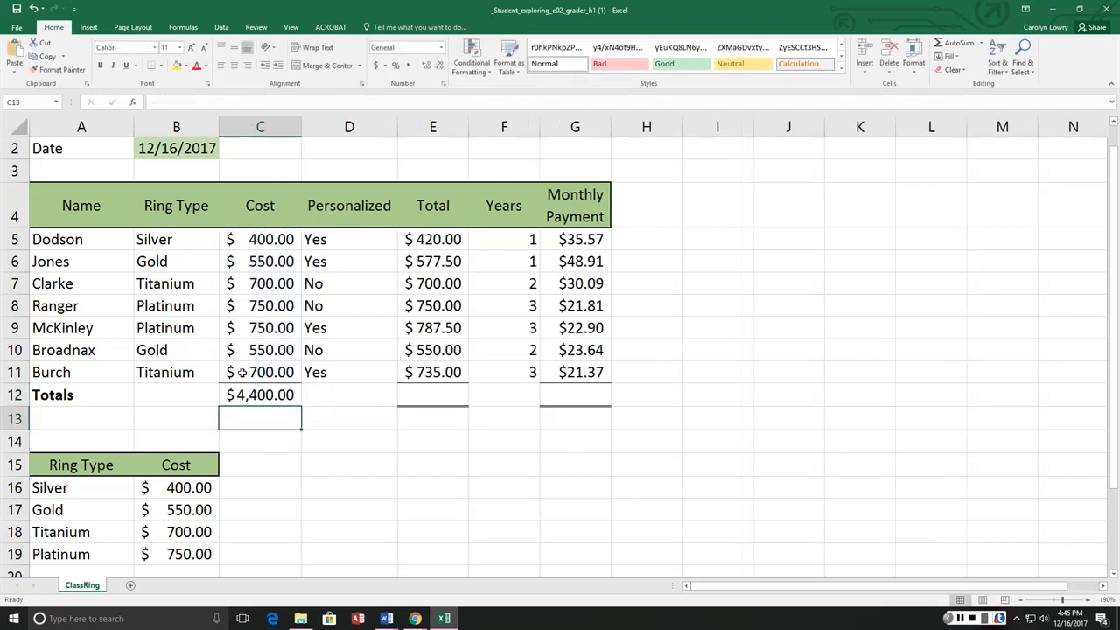
left_click(273, 397)
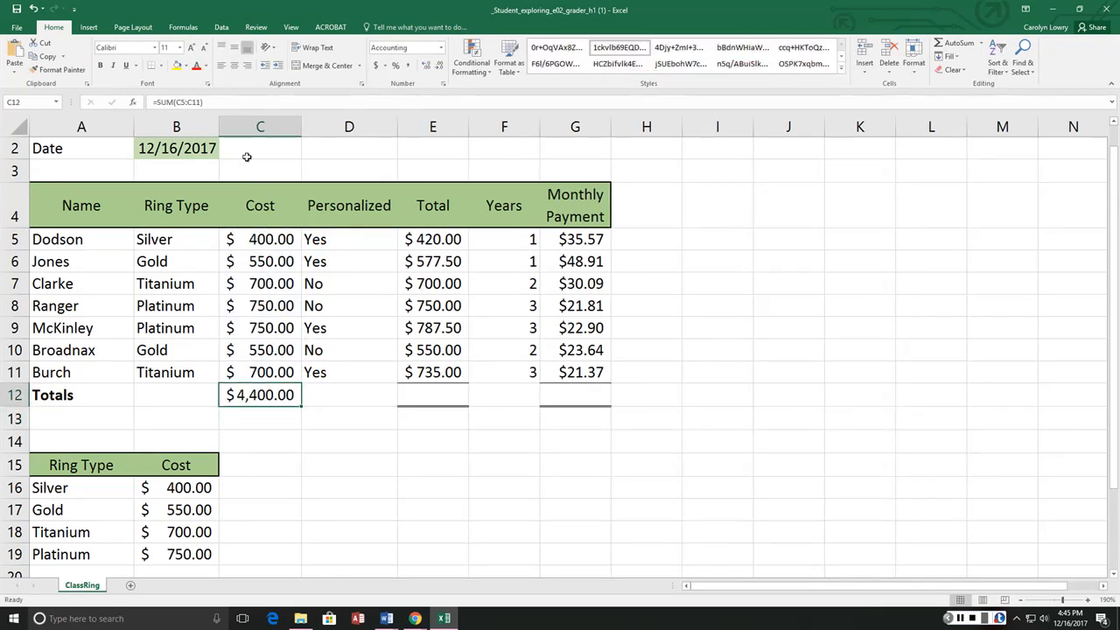
left_click(223, 103)
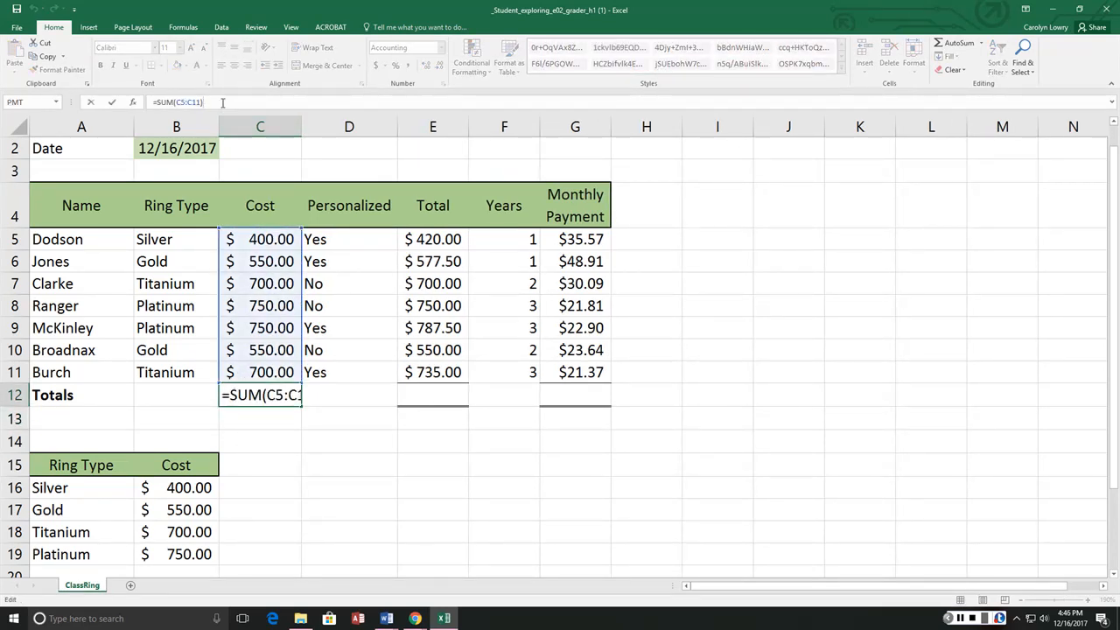
left_click_drag(200, 102, 176, 102)
left_click_drag(442, 260, 442, 302)
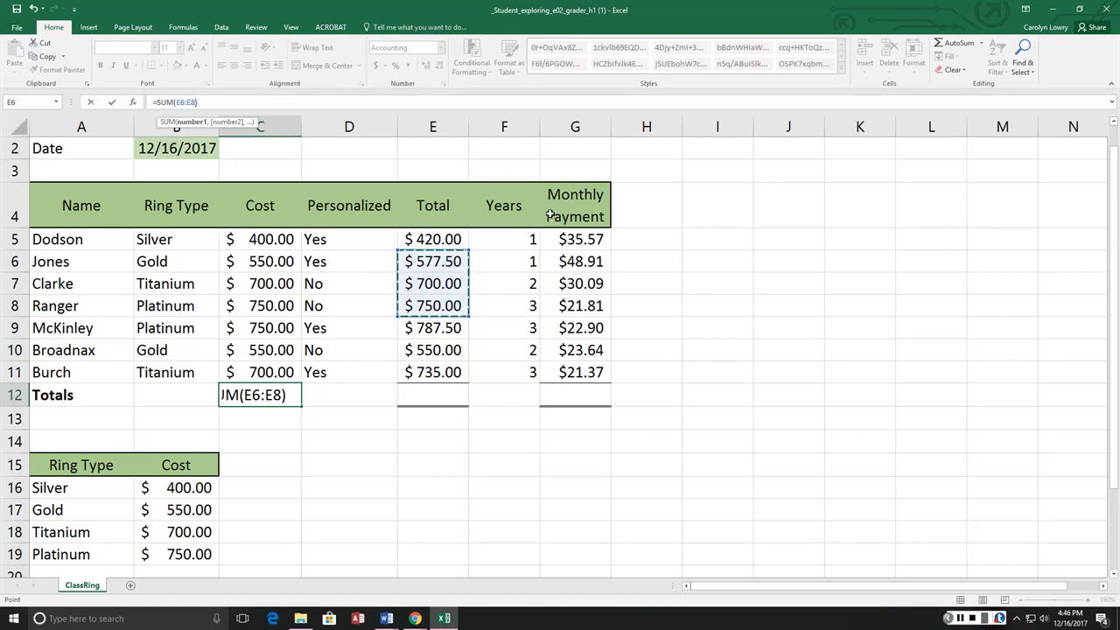
key("Return")
key("ctrl+z")
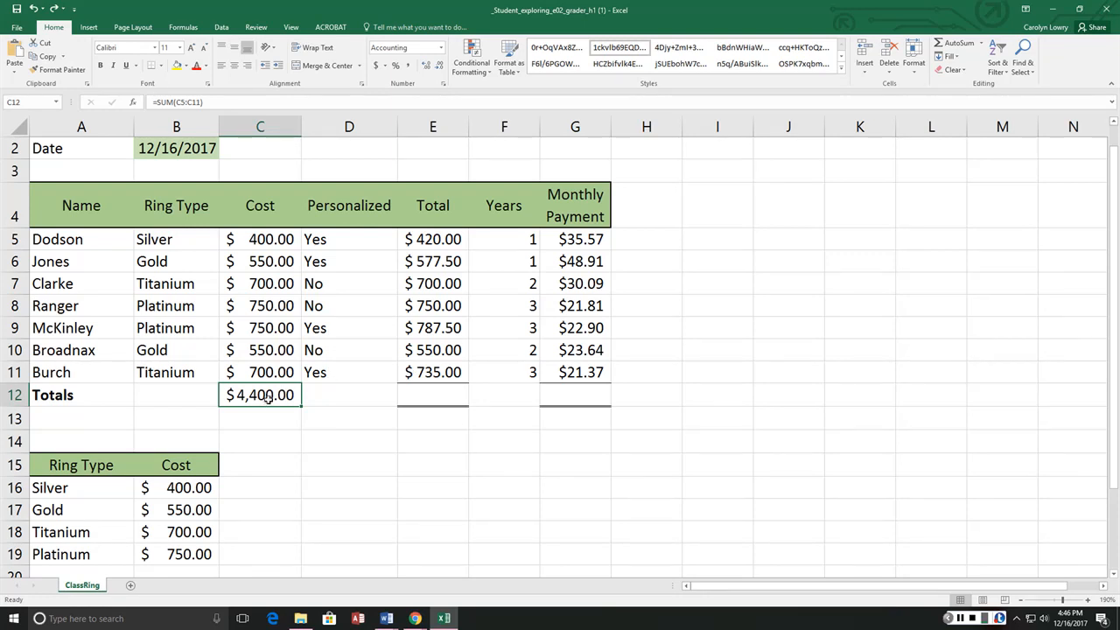
Step: Copy the C12 sum into E12 and G12, then autofit column E to show $4,520.00
key("ctrl+c")
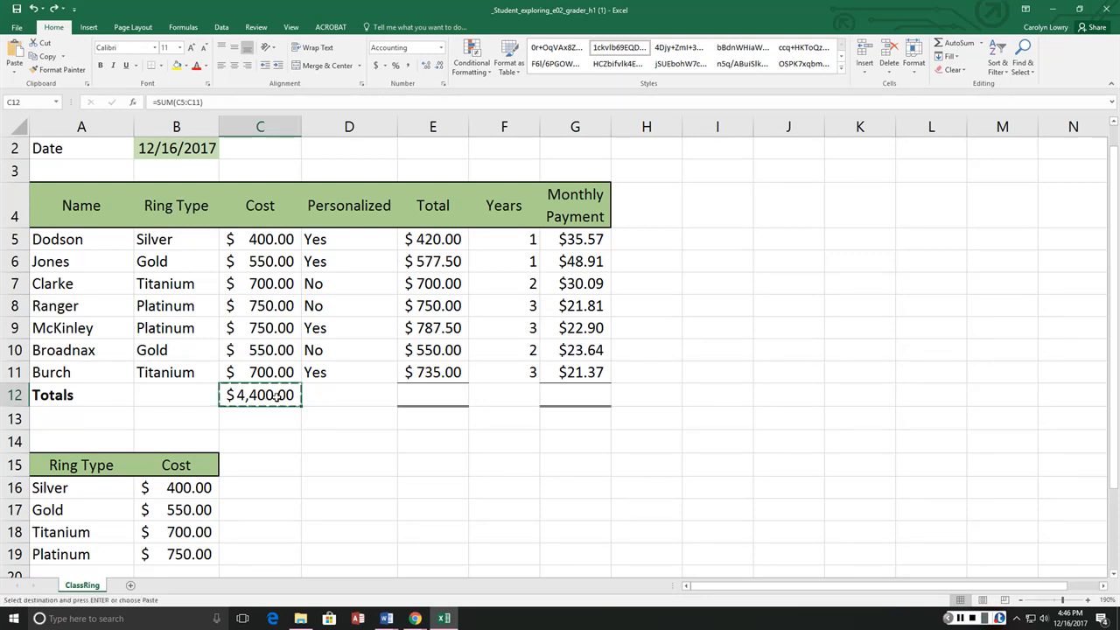
left_click(429, 393)
key("ctrl+v")
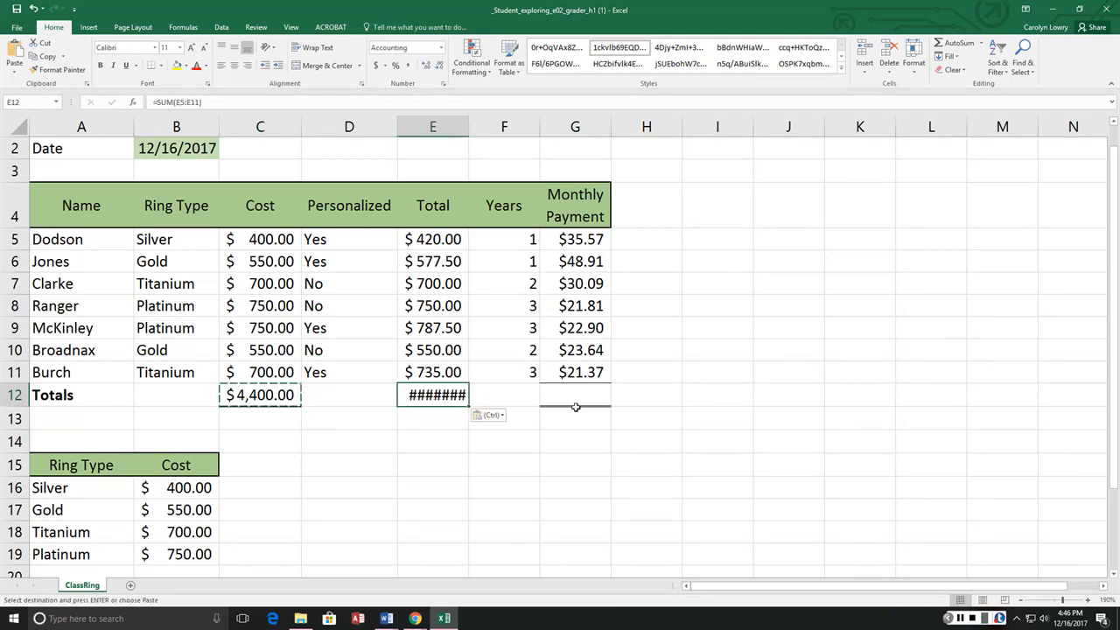
left_click(577, 396)
key("ctrl+v")
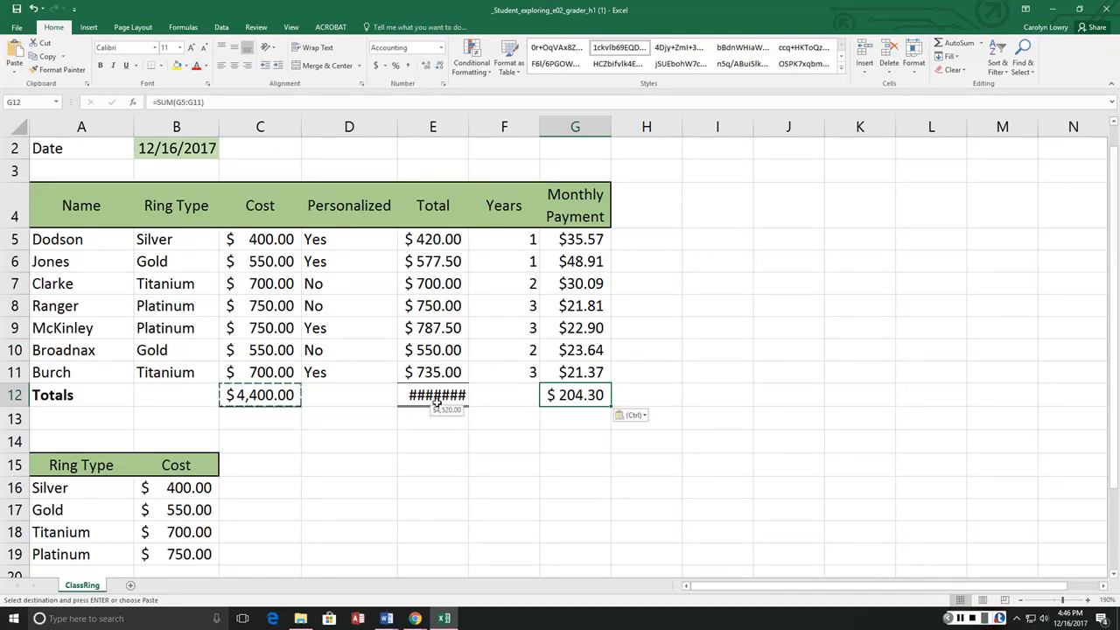
double_click(468, 127)
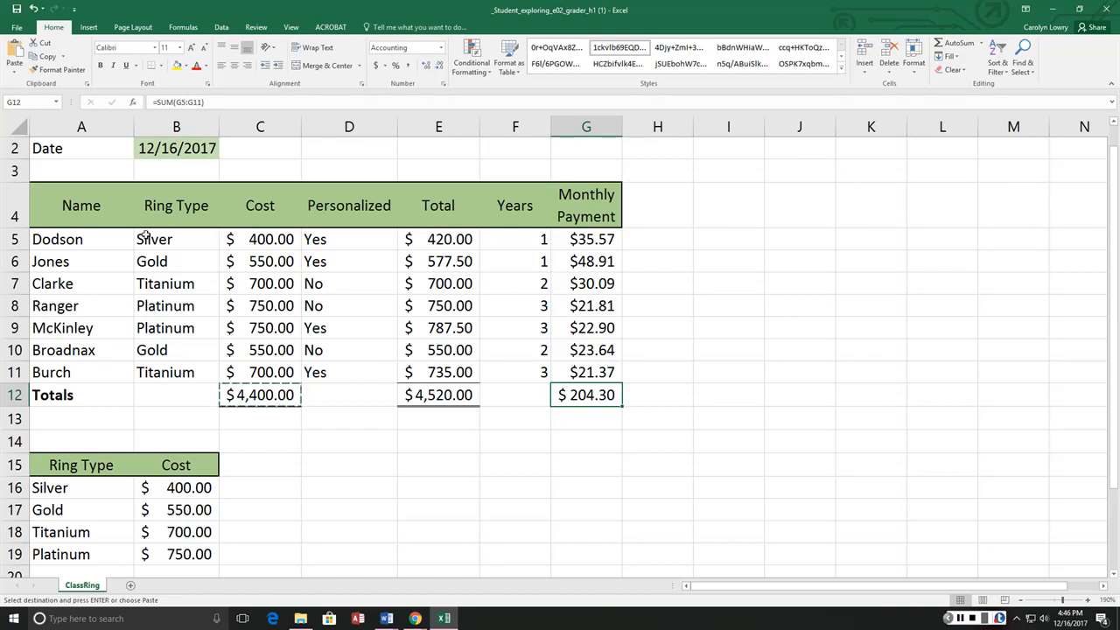
Step: In Page Setup, set Left and Right margins to 0.3 and Fit to 1 page wide by 1 tall
left_click(133, 27)
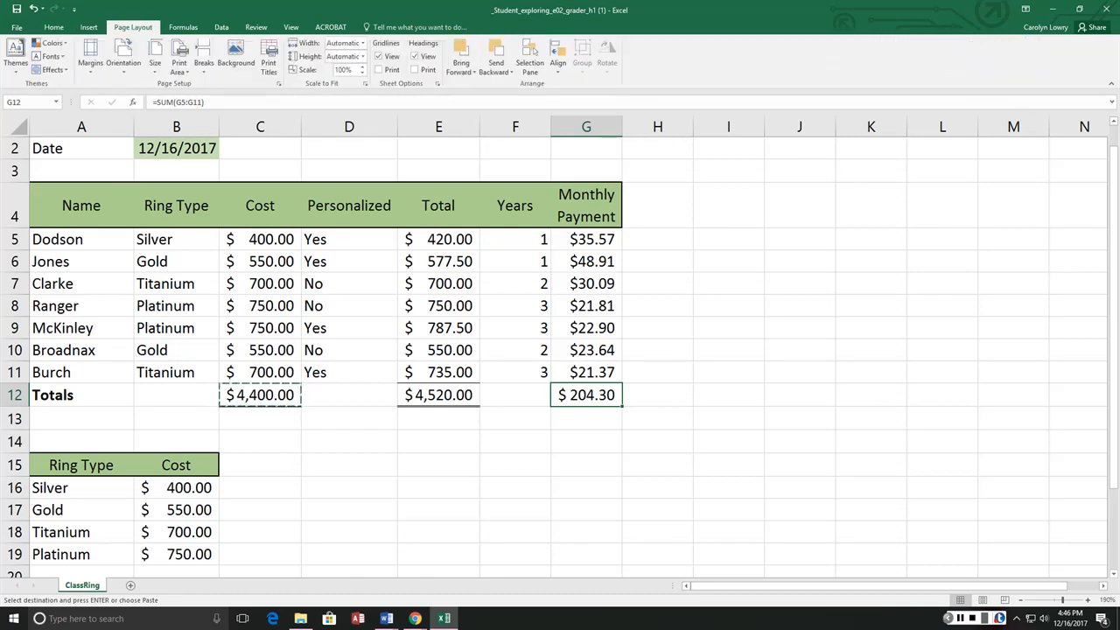
left_click(278, 83)
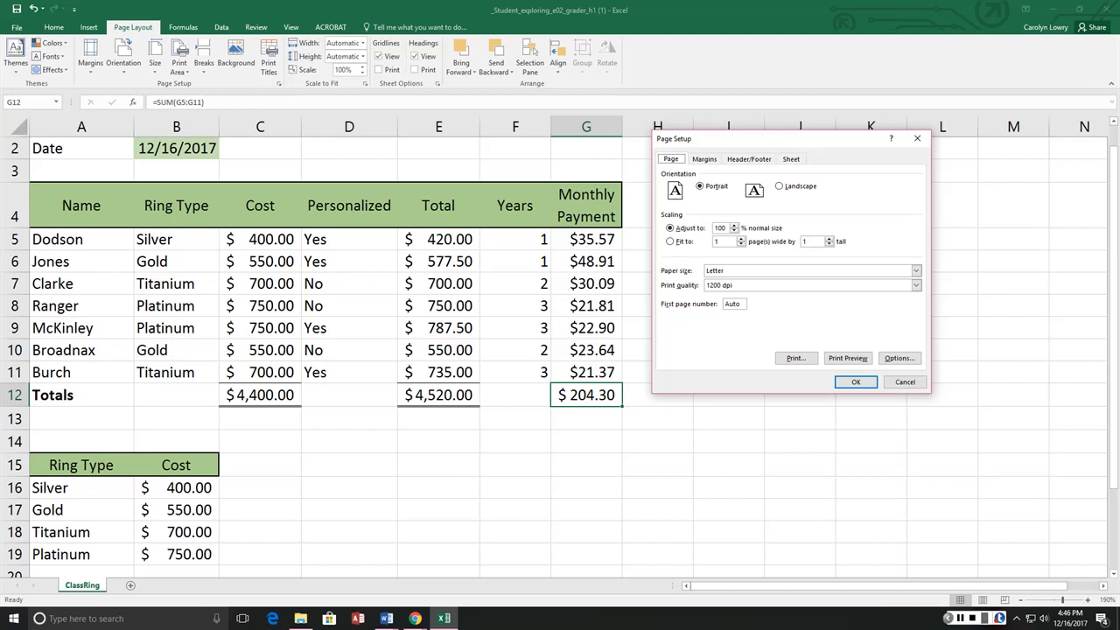
left_click(704, 159)
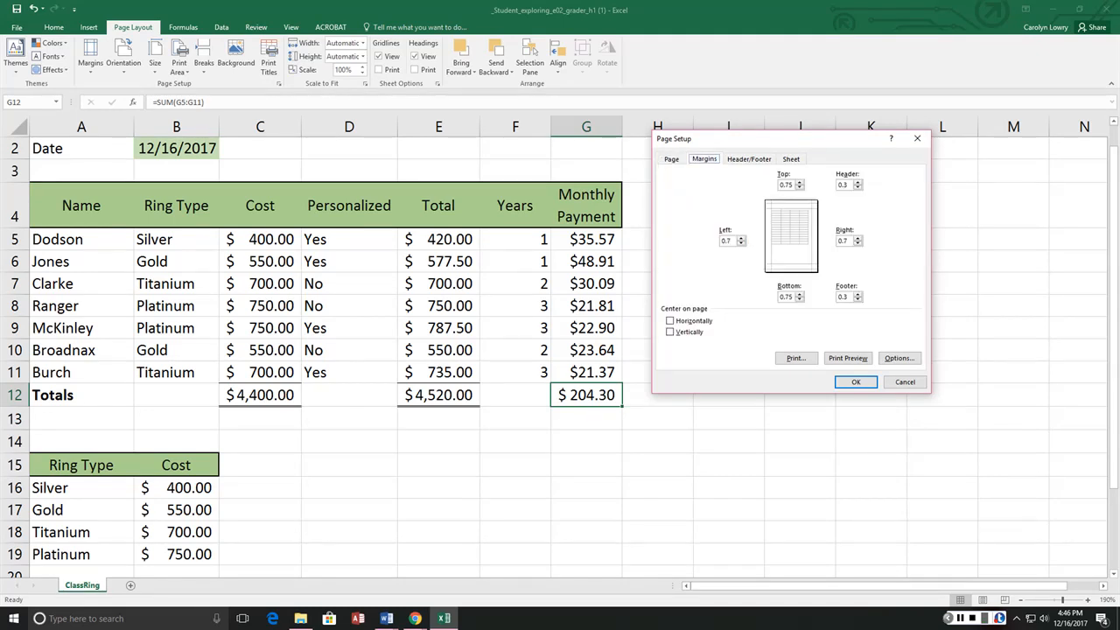
left_click(727, 240)
key("BackSpace")
key("BackSpace")
key("BackSpace")
type("1")
type("3")
key("Tab")
type(".3")
key("Tab")
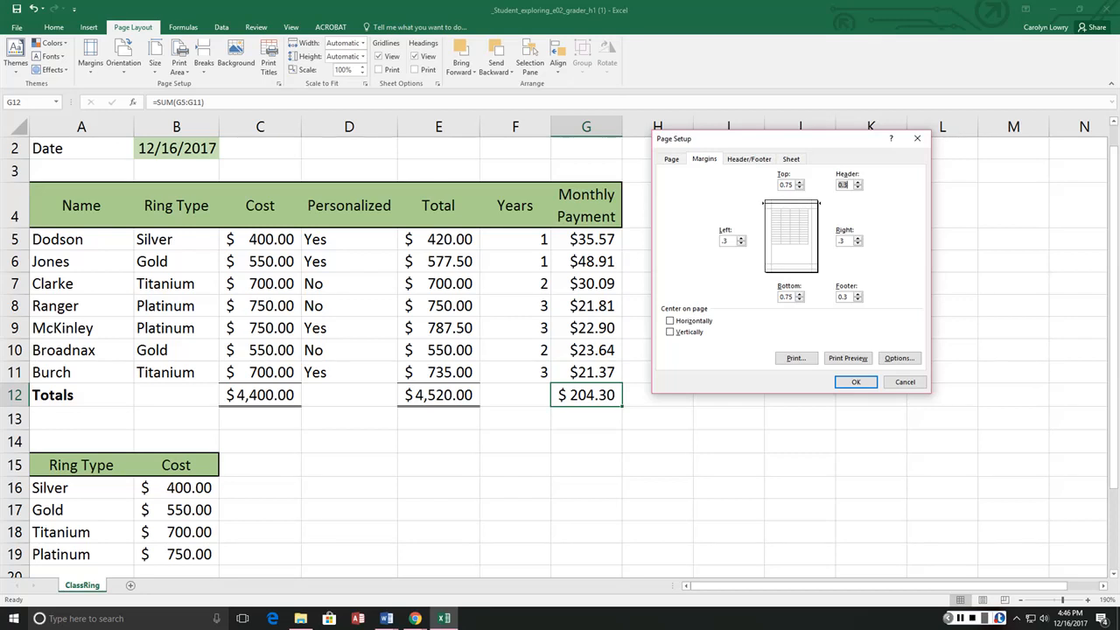
left_click(671, 159)
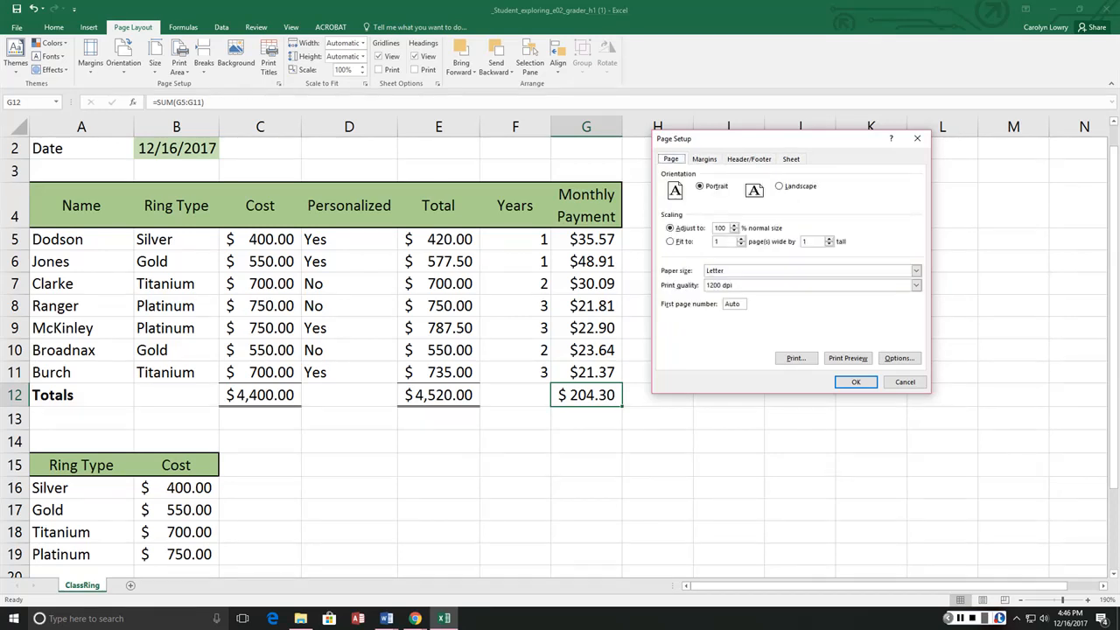
left_click(670, 242)
Step: Create a custom footer: student's name at left, sheet name centred, file name at right
left_click(749, 159)
left_click(823, 234)
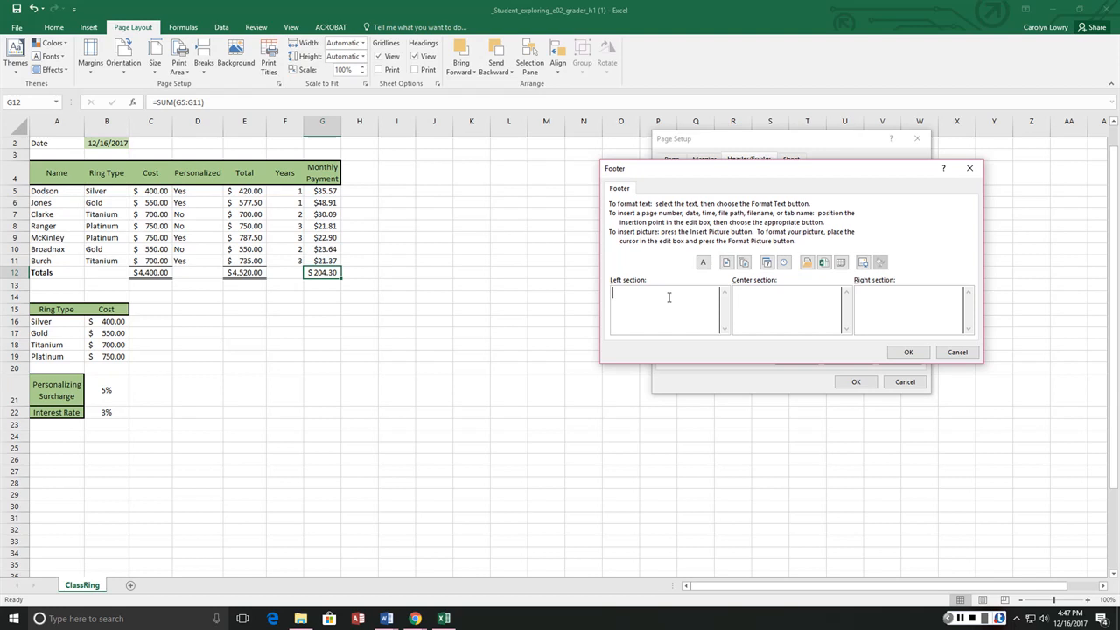
type("Carolyn")
type("Lowry")
left_click(841, 262)
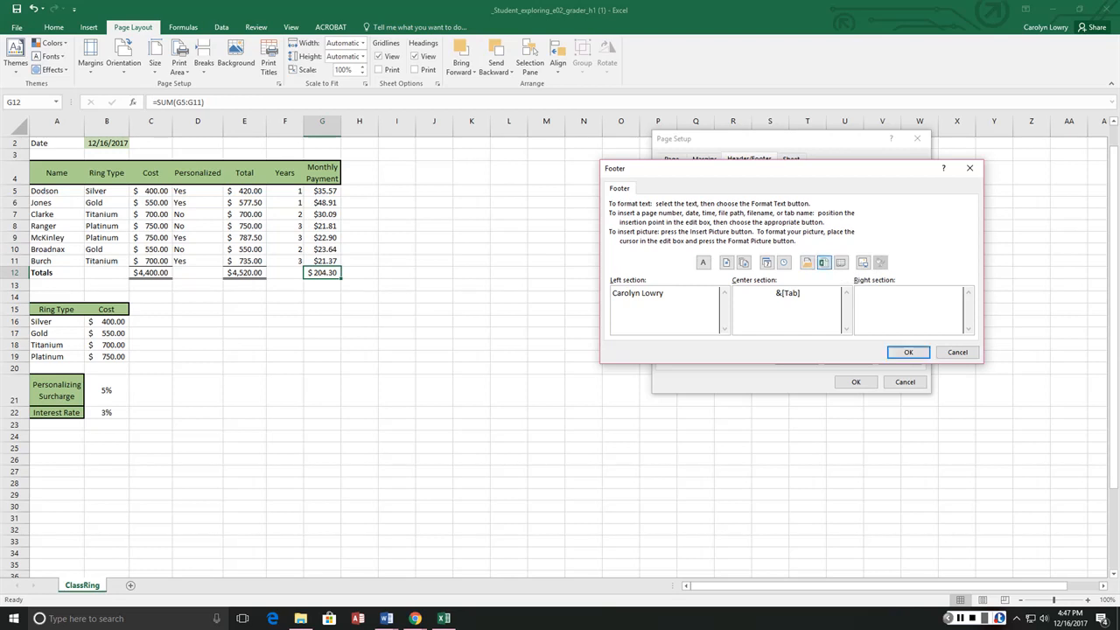
left_click(822, 263)
left_click(907, 352)
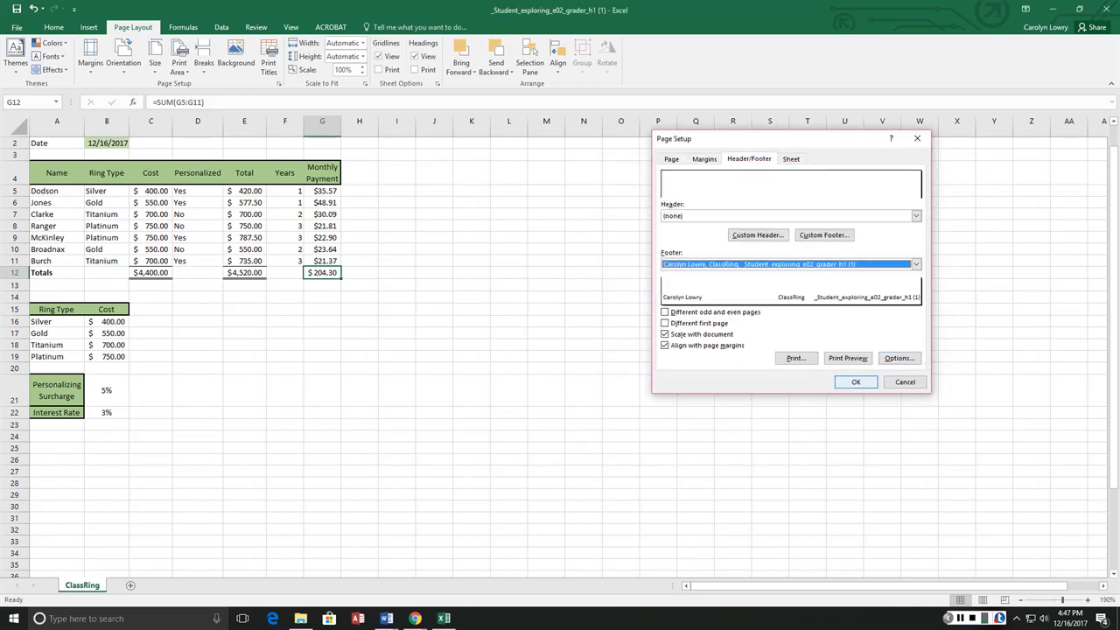
Step: Apply the Page Setup changes and scroll back up the worksheet
left_click(855, 382)
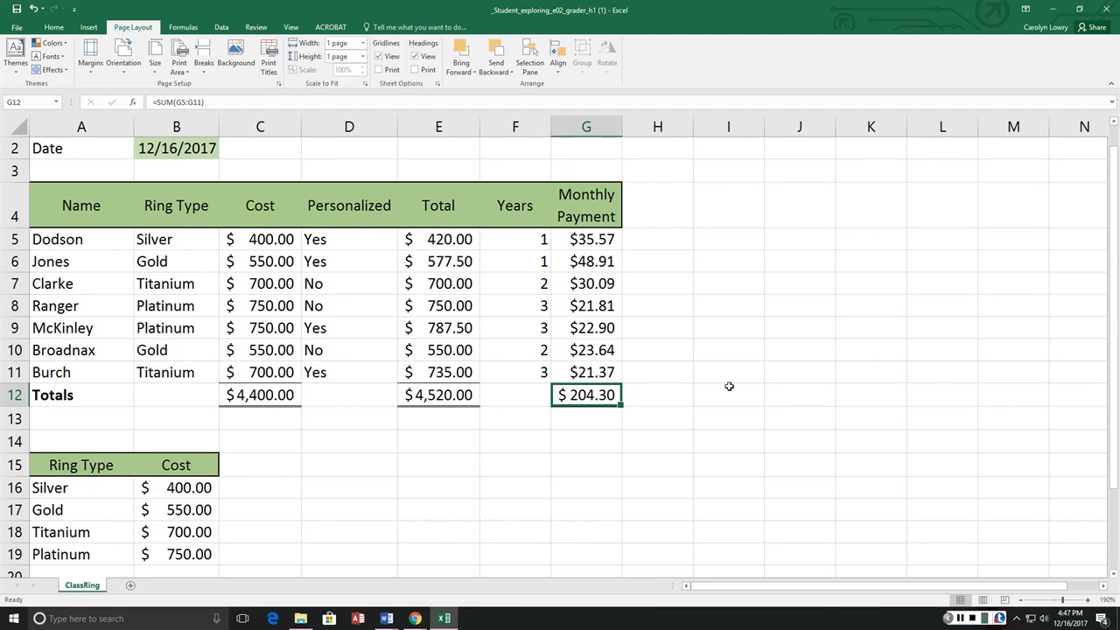
scroll(728, 385, "up", 6)
scroll(728, 386, "up", 1)
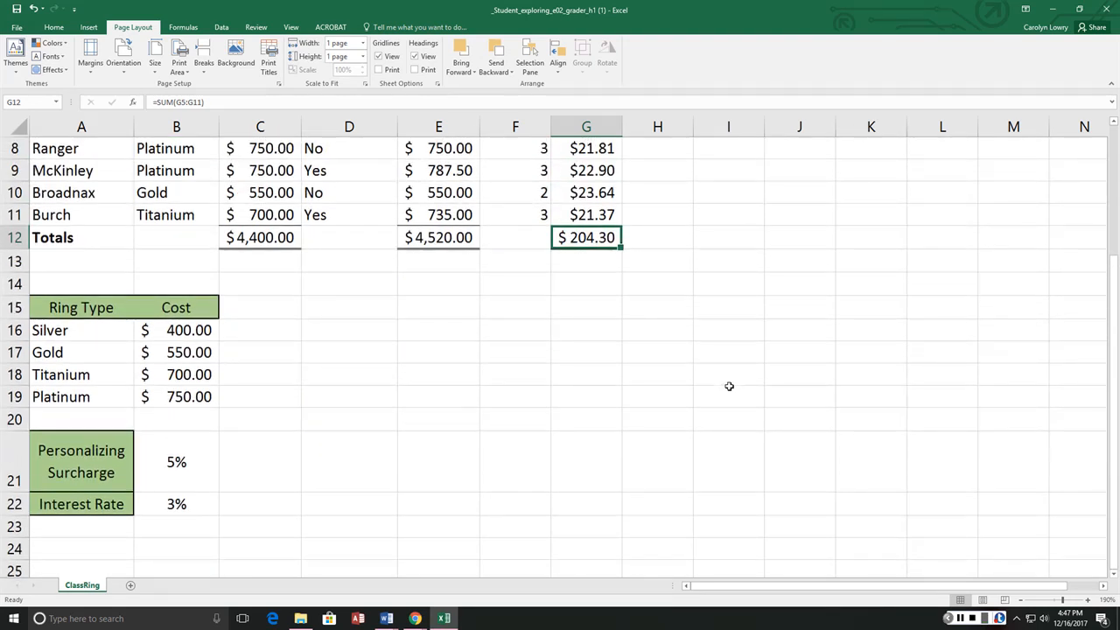